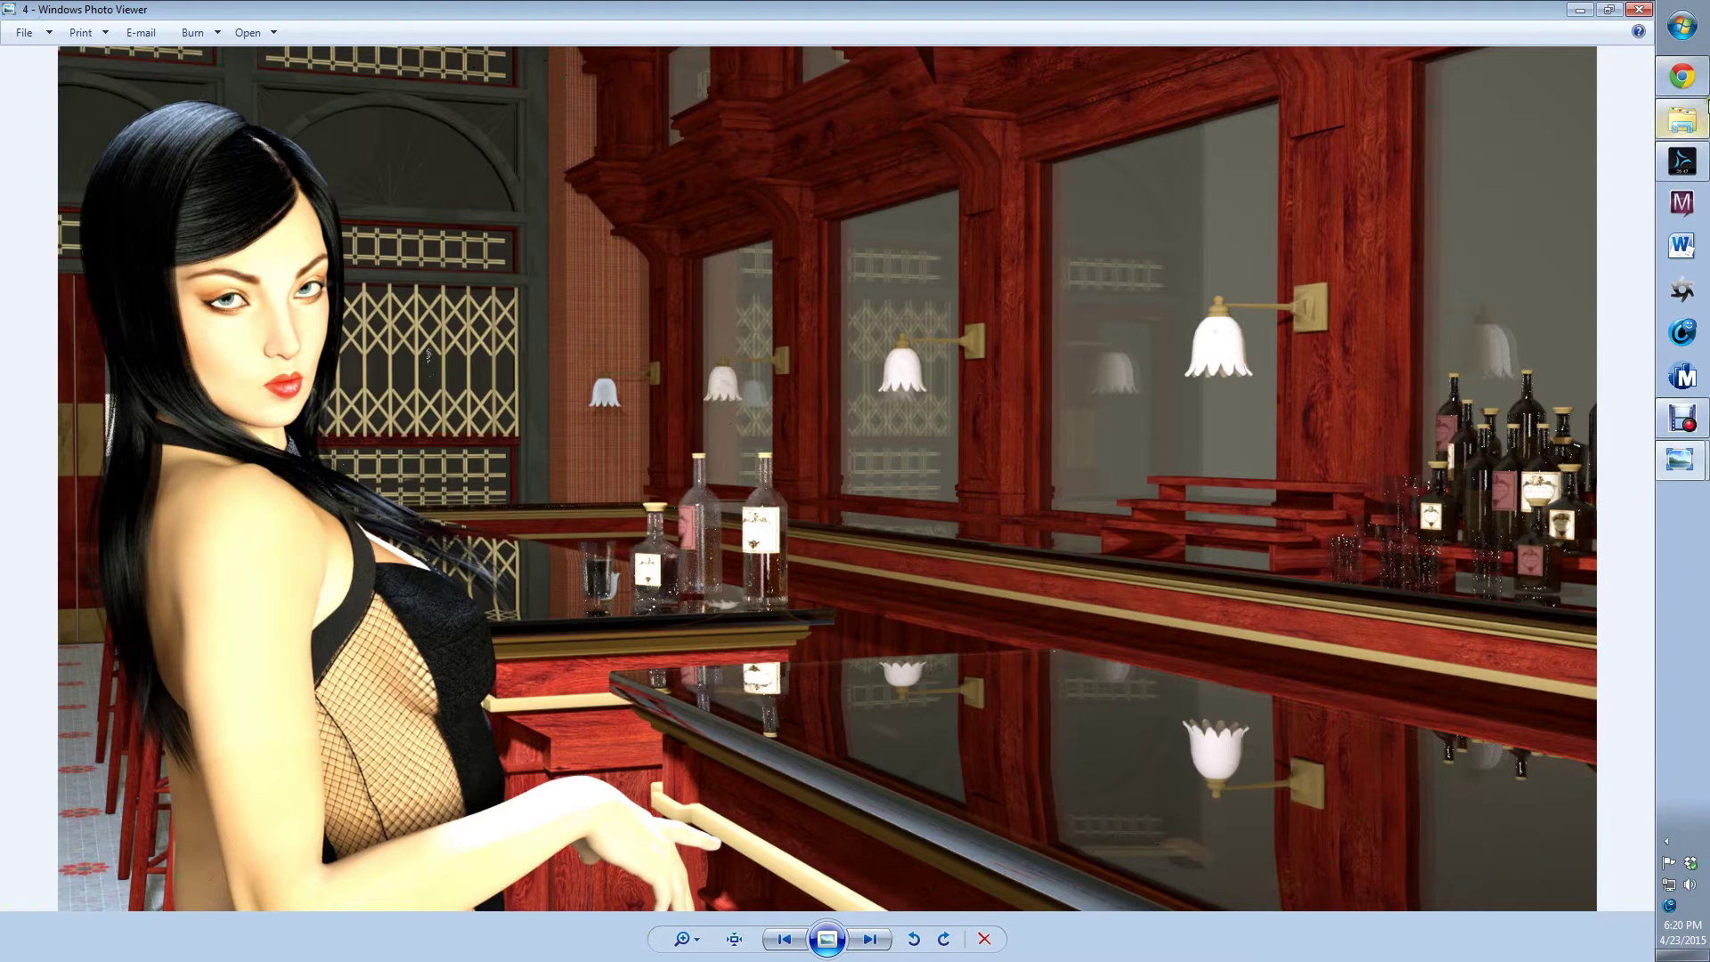
Bring up the Advanced DAZ Studio Light Bundle store page in Chrome and highlight its title.
left_click(1683, 76)
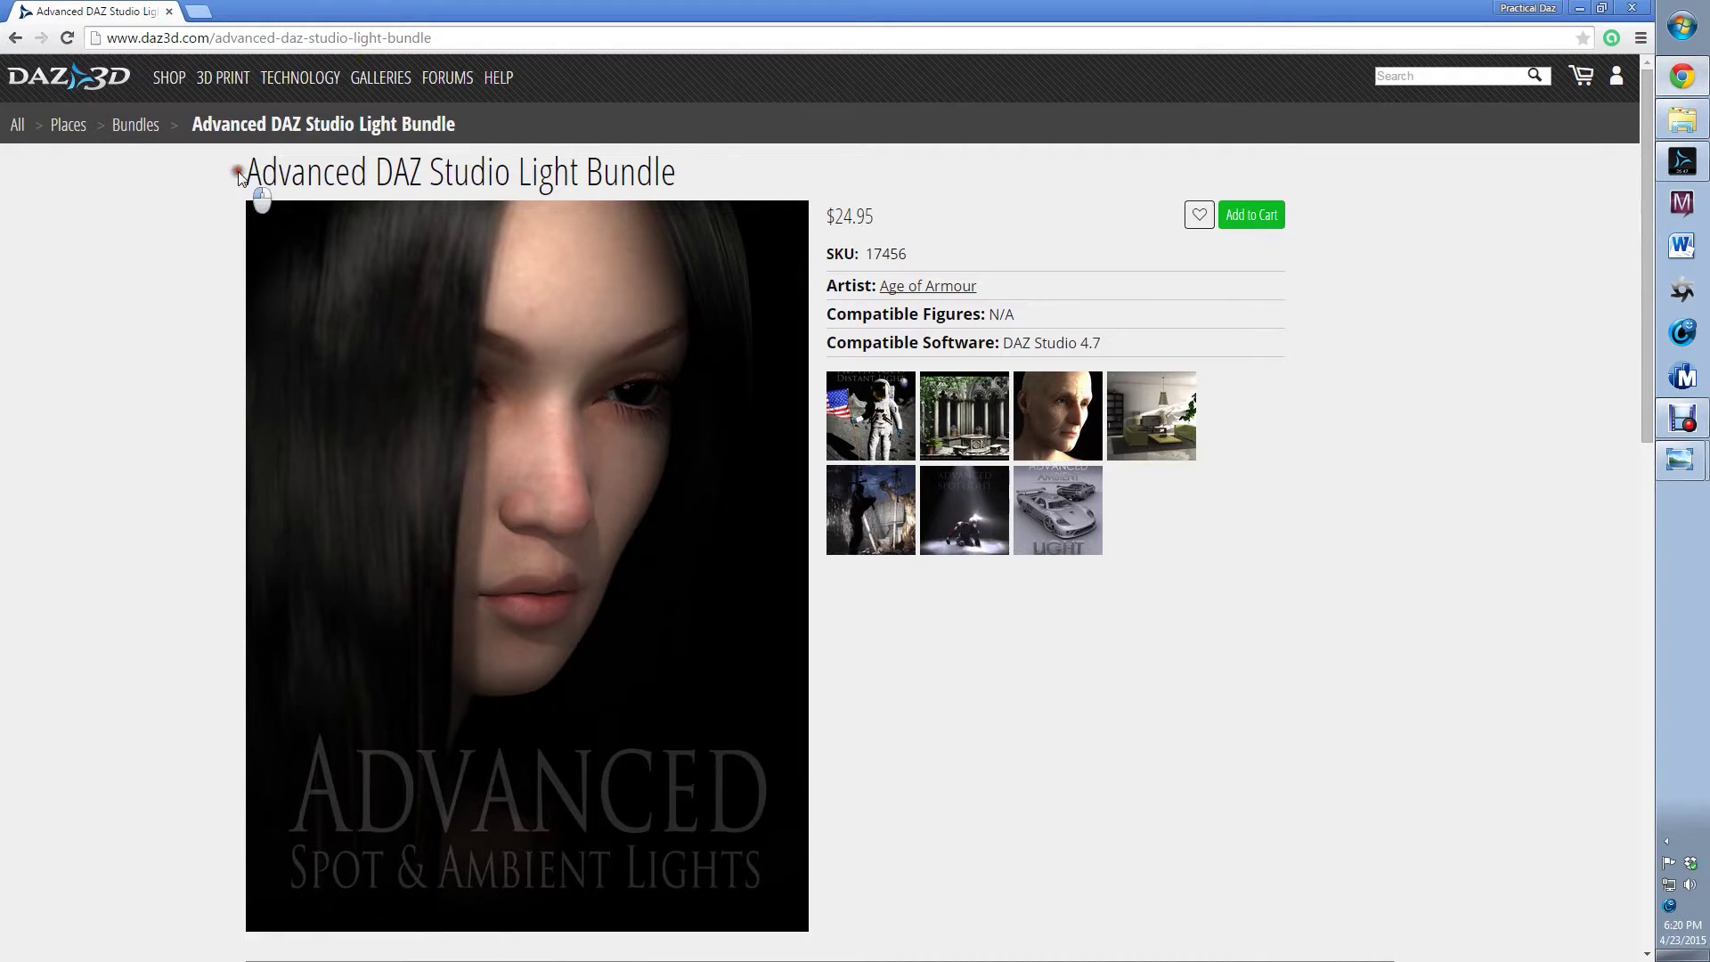
left_click_drag(244, 174, 683, 184)
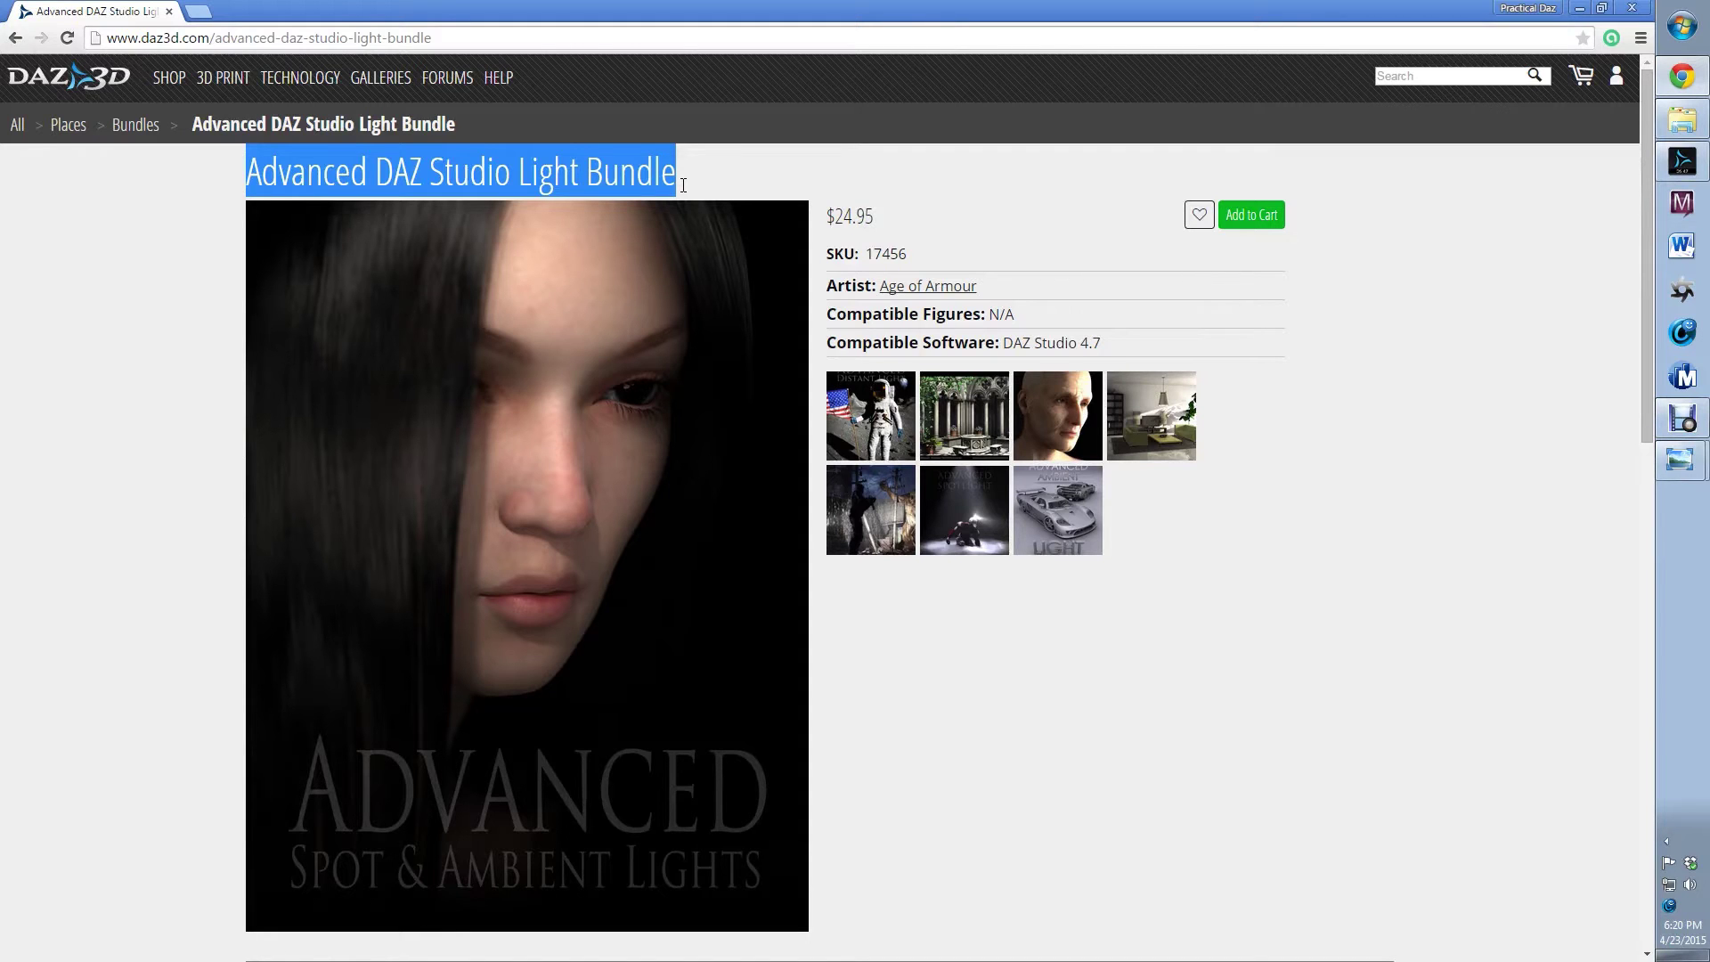
Browse the bundle's sample renders in the enlarged gallery, then close it.
left_click(1055, 442)
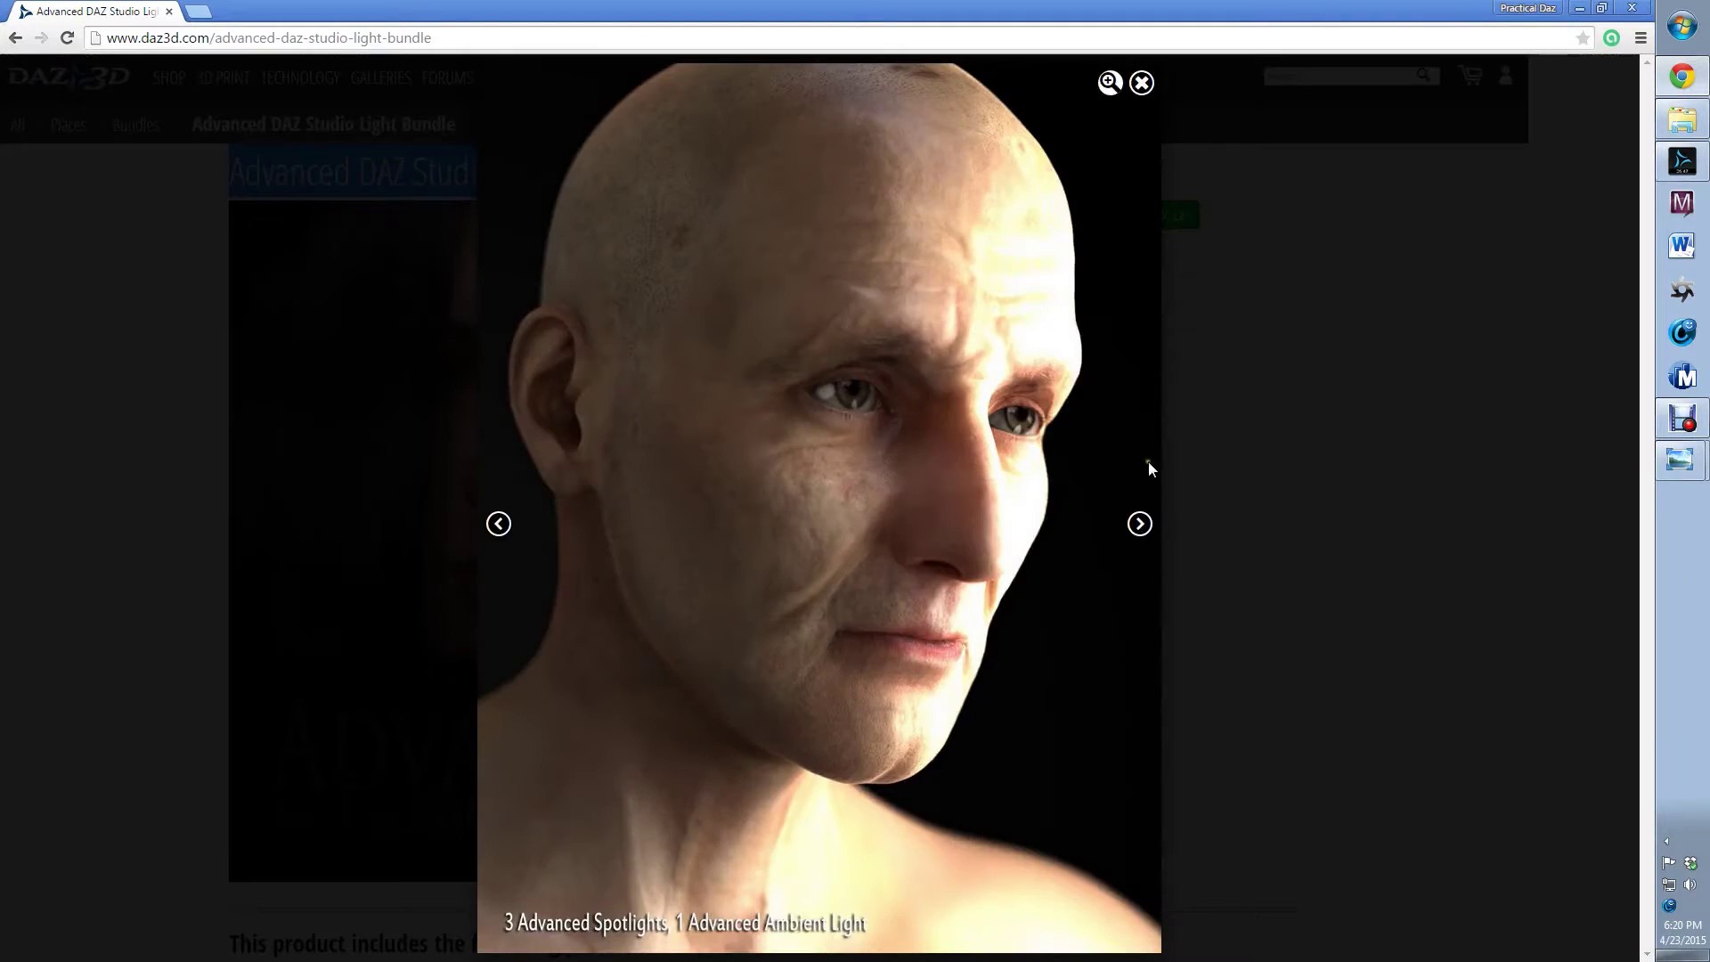
left_click(1141, 524)
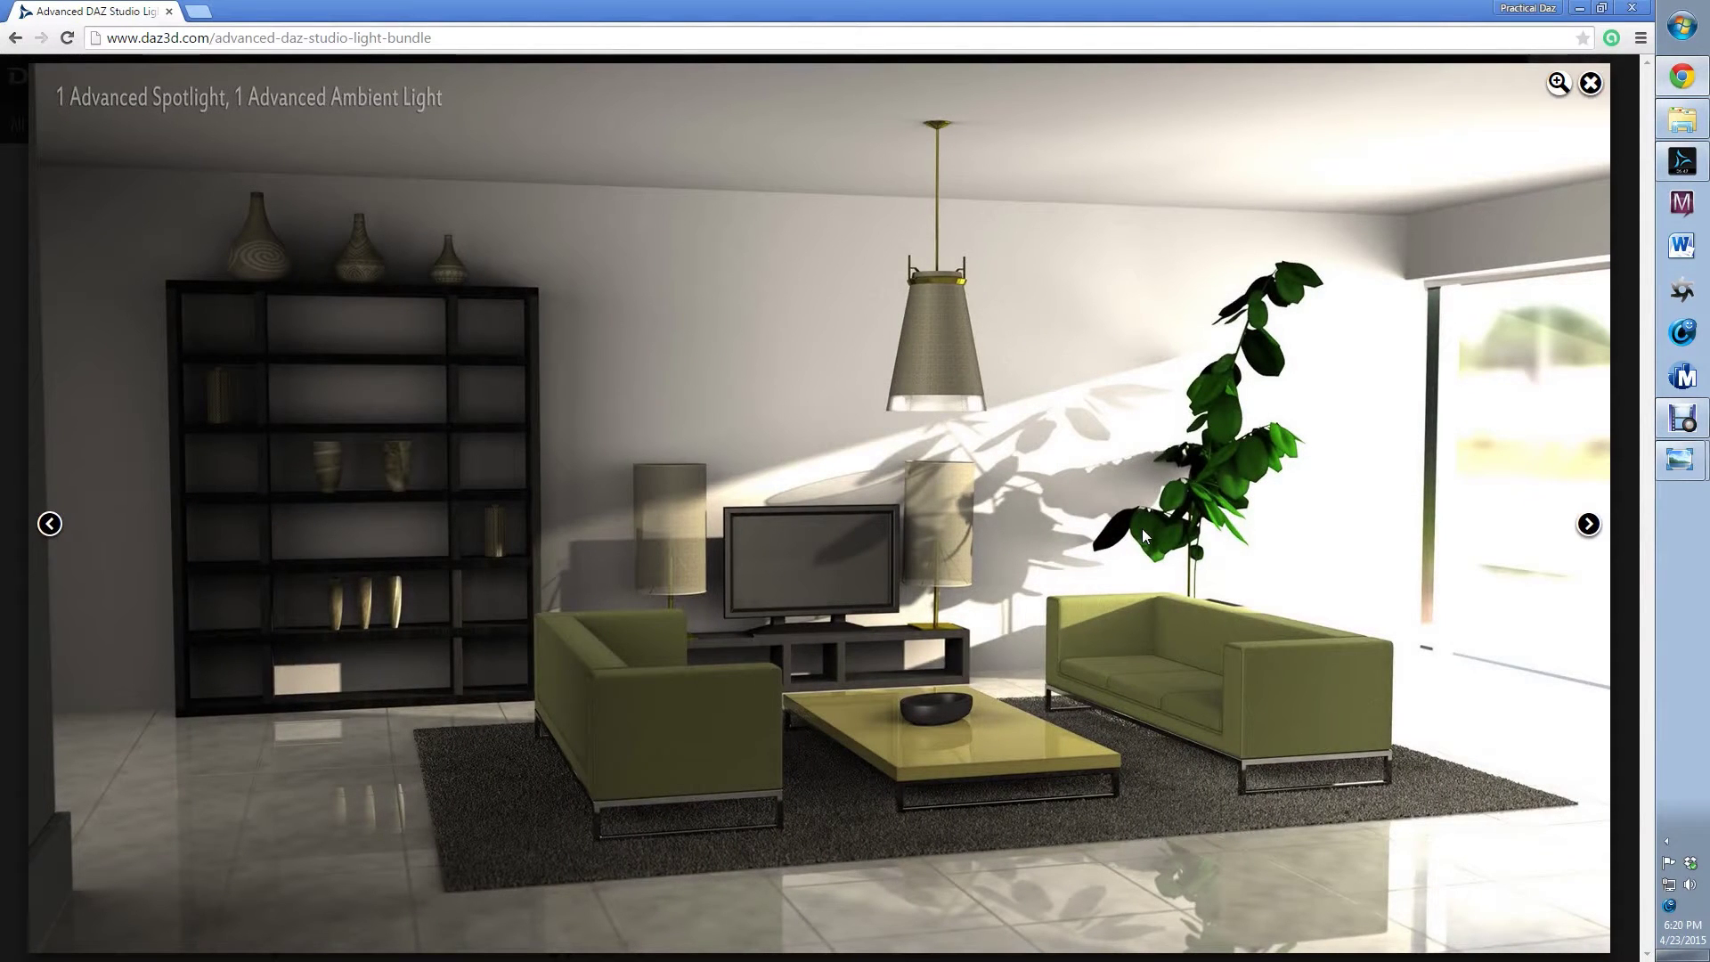
left_click(1588, 525)
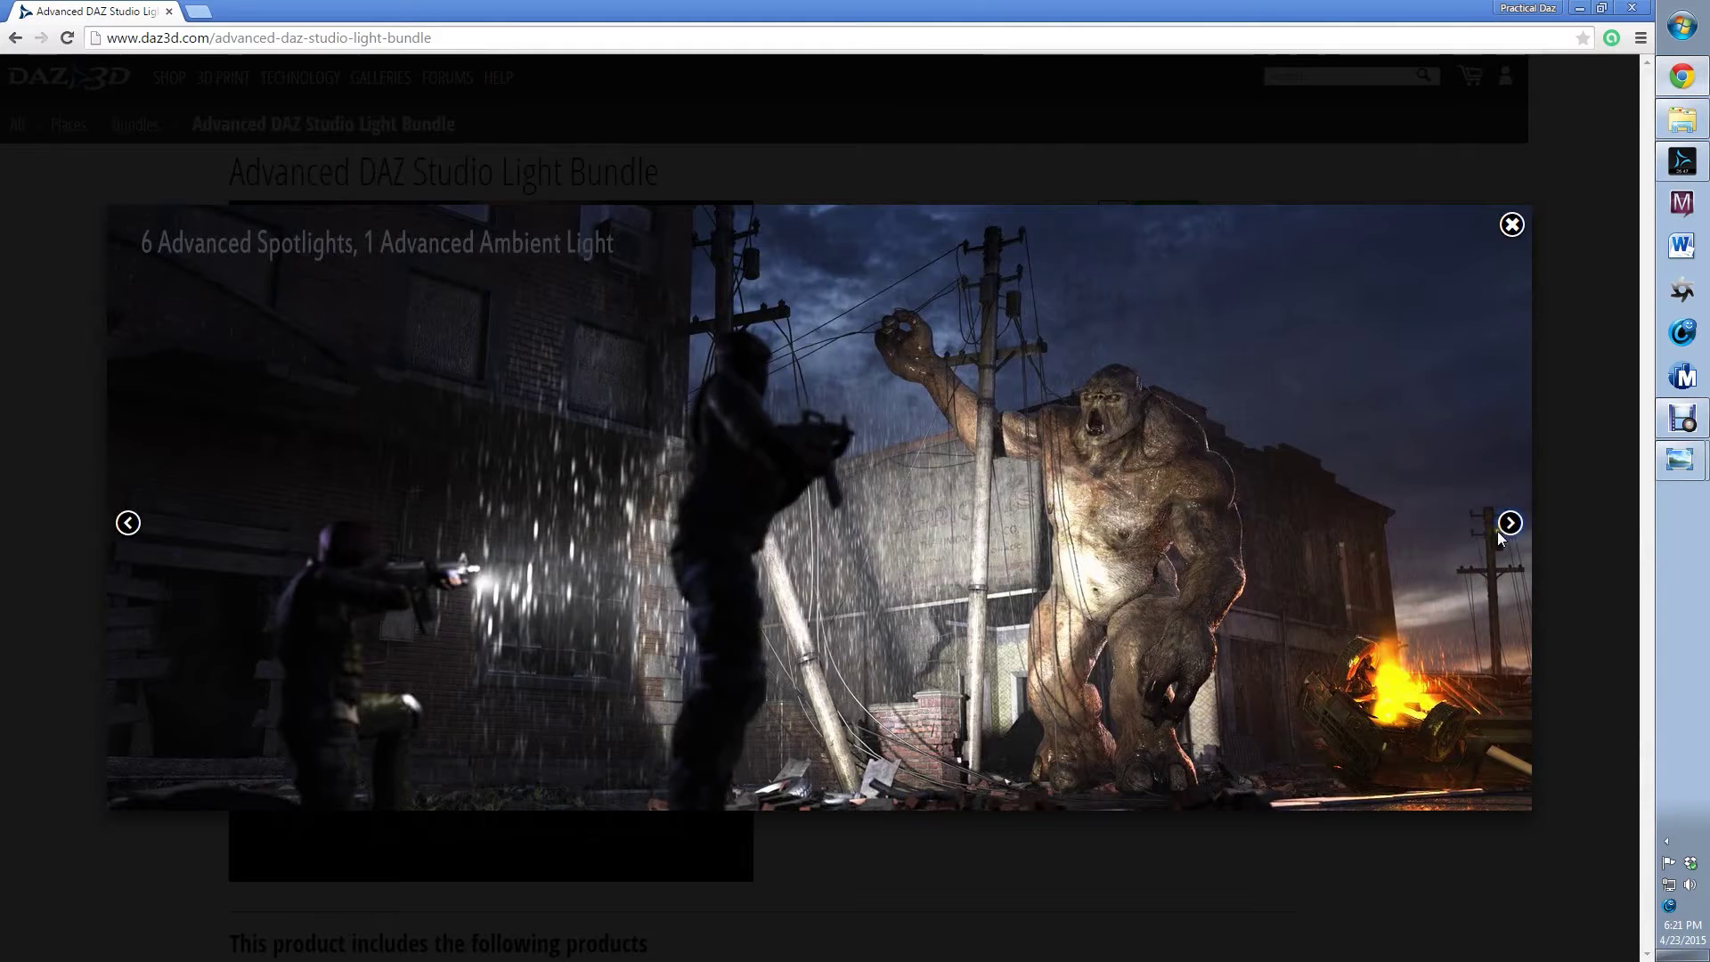
left_click(1512, 229)
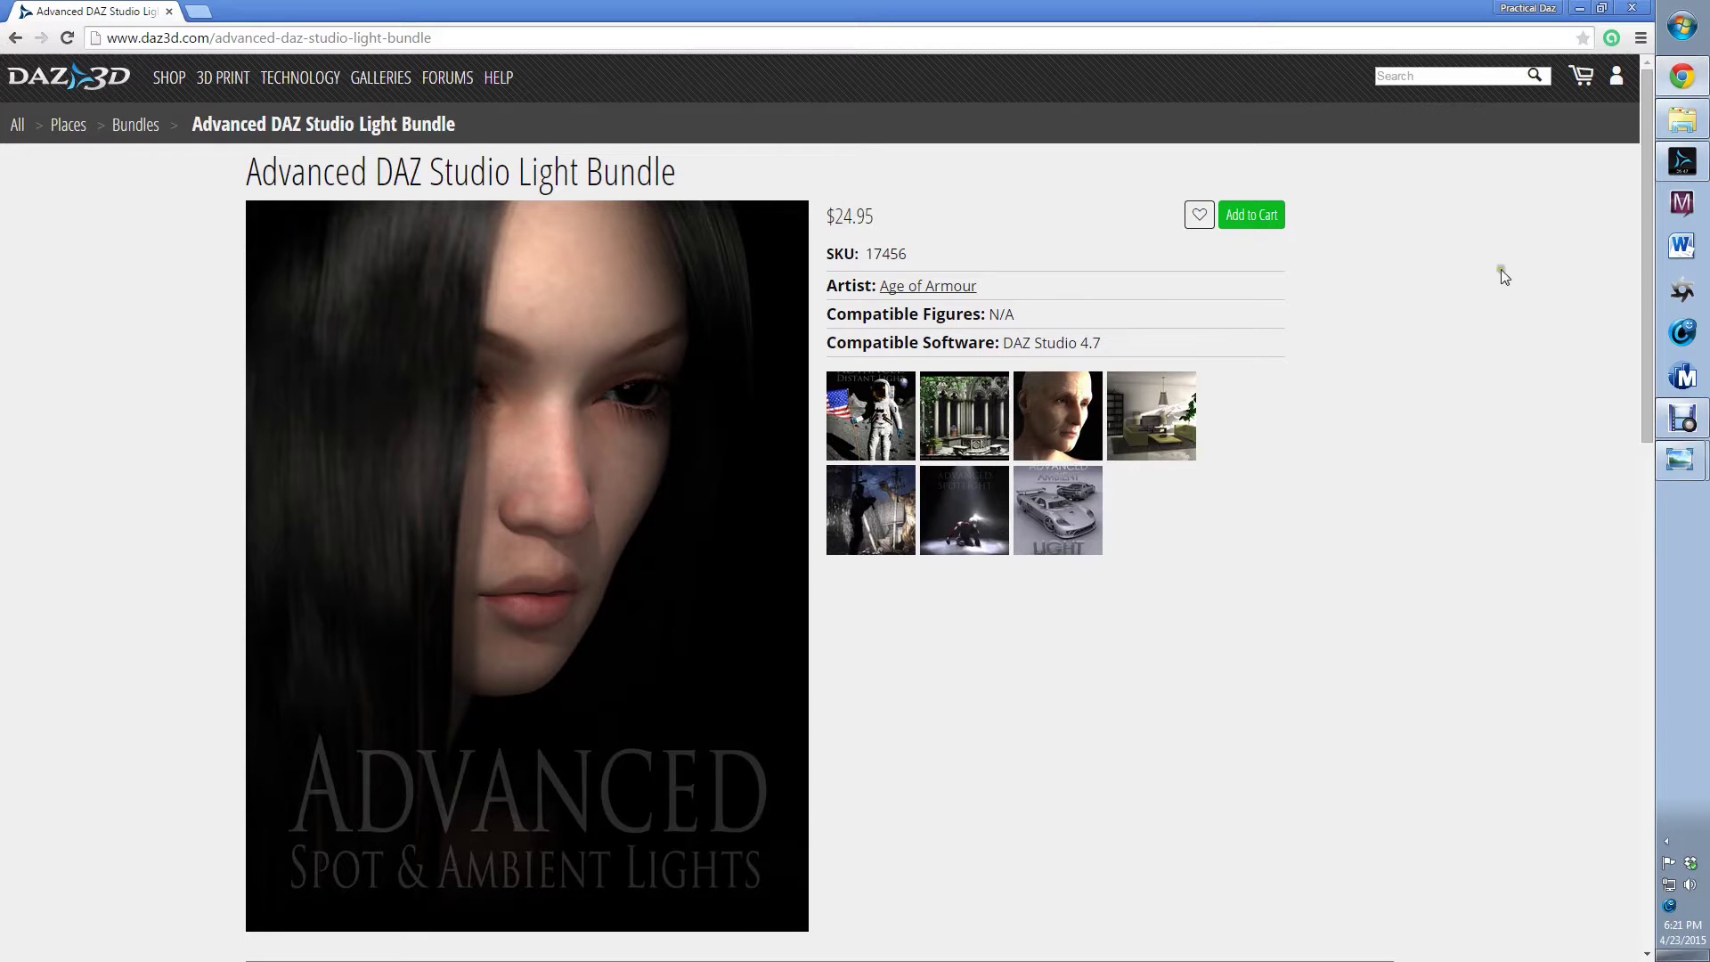
Return to DAZ Studio and orbit to a front-left view of the backdrop and figure.
left_click(1682, 161)
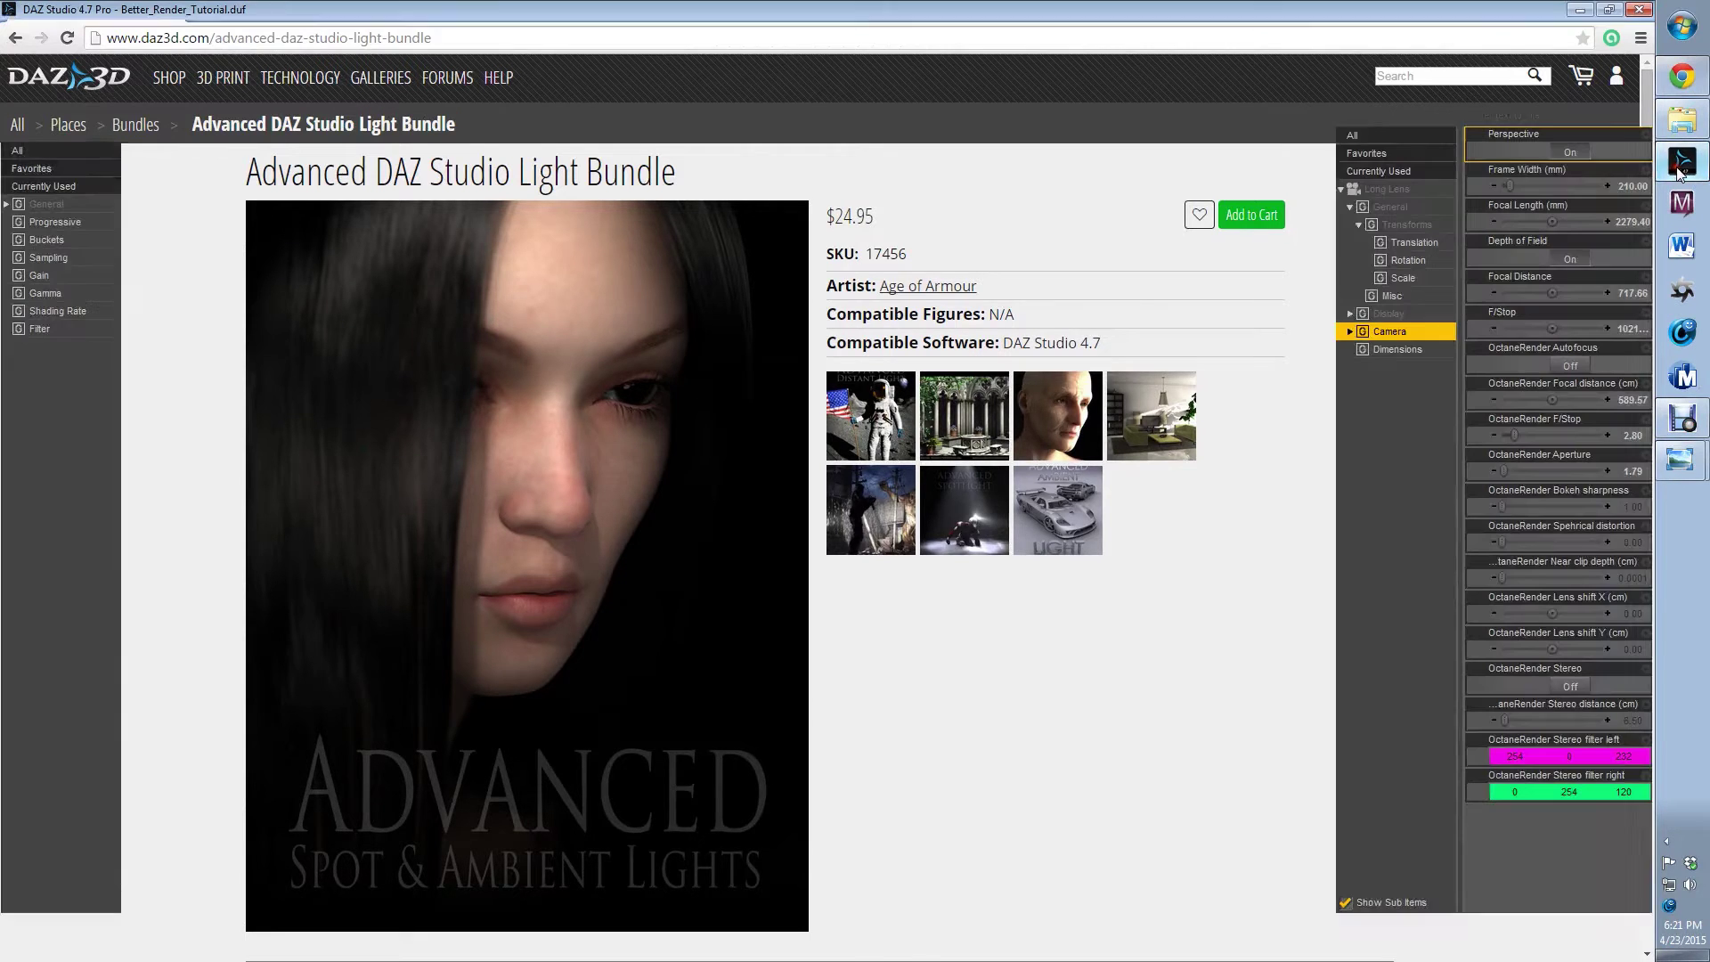
scroll(955, 590, "down", 5)
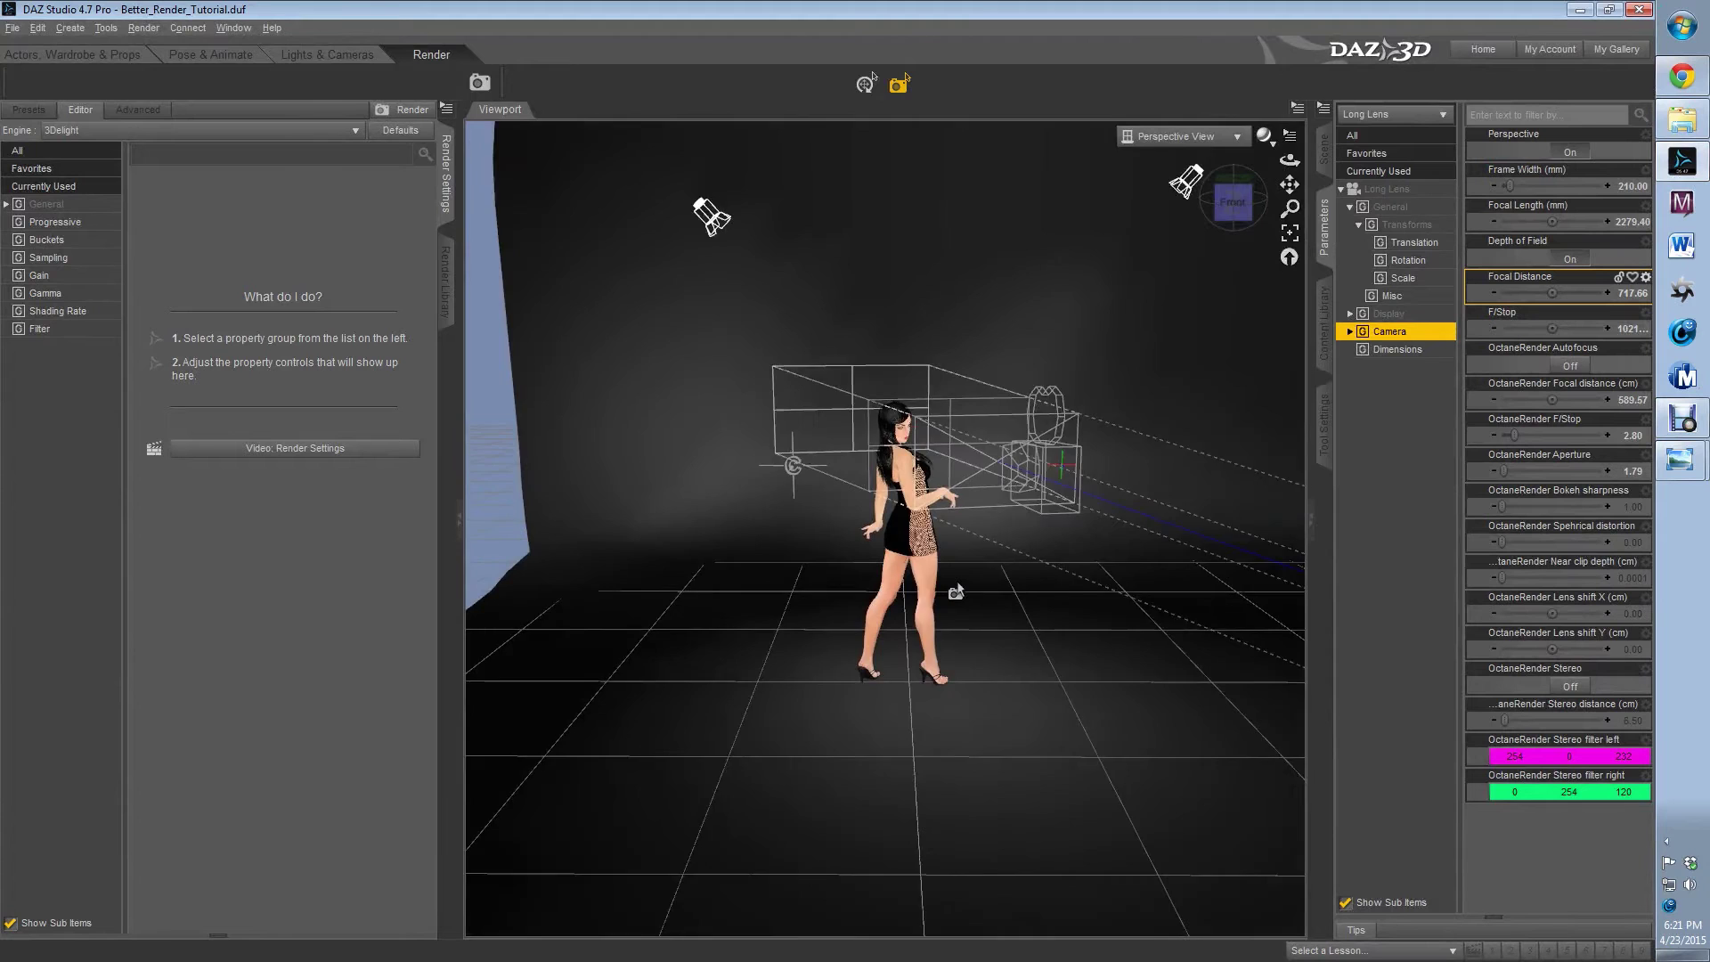
left_click_drag(1222, 217, 1296, 211)
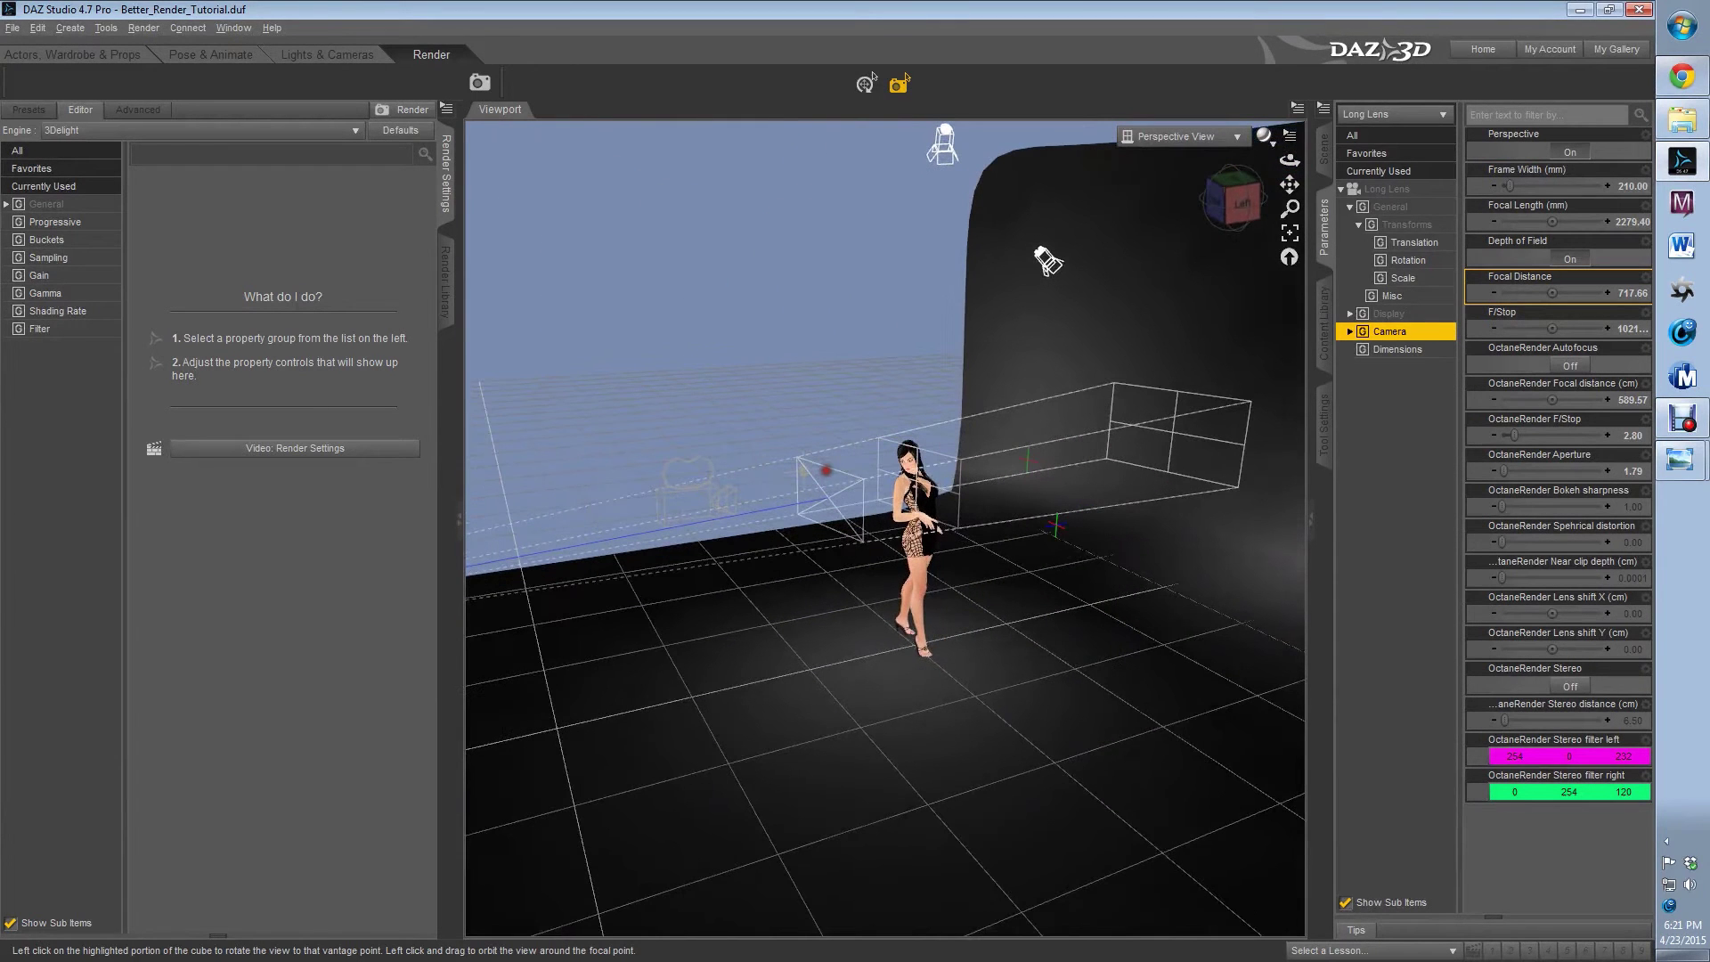
left_click(1233, 203)
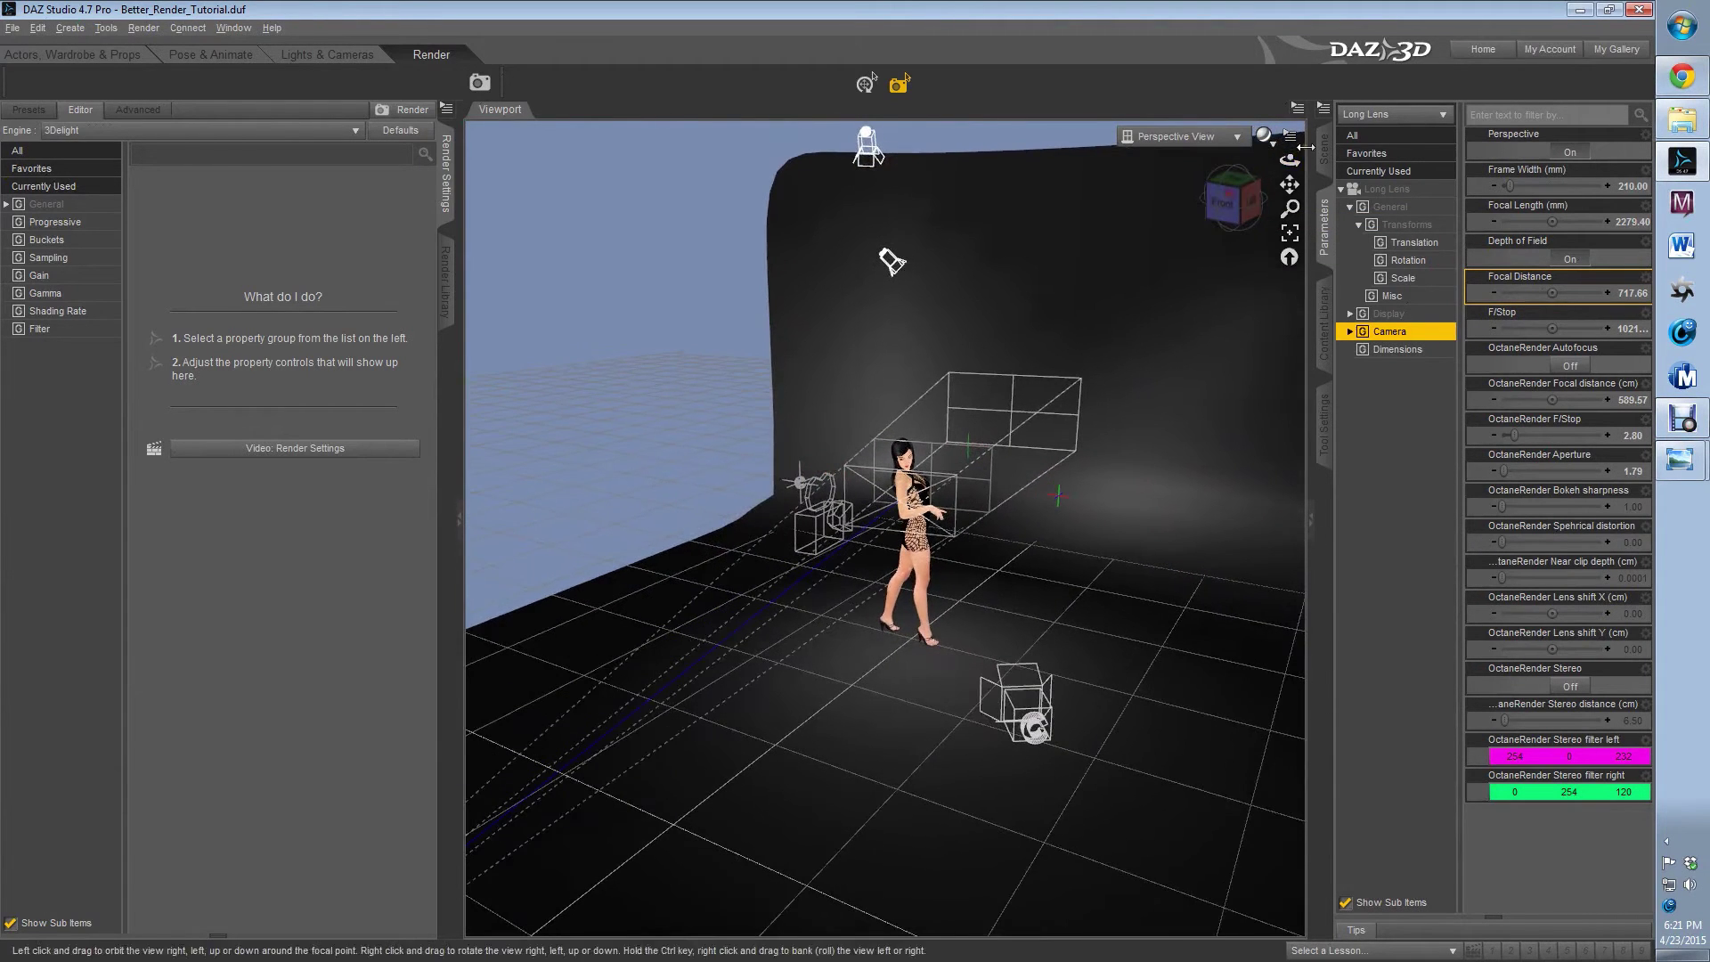
Show the Scene pane's item list and expand Pro Lights to its Hair, Key, Back and Filler lights.
key("F3")
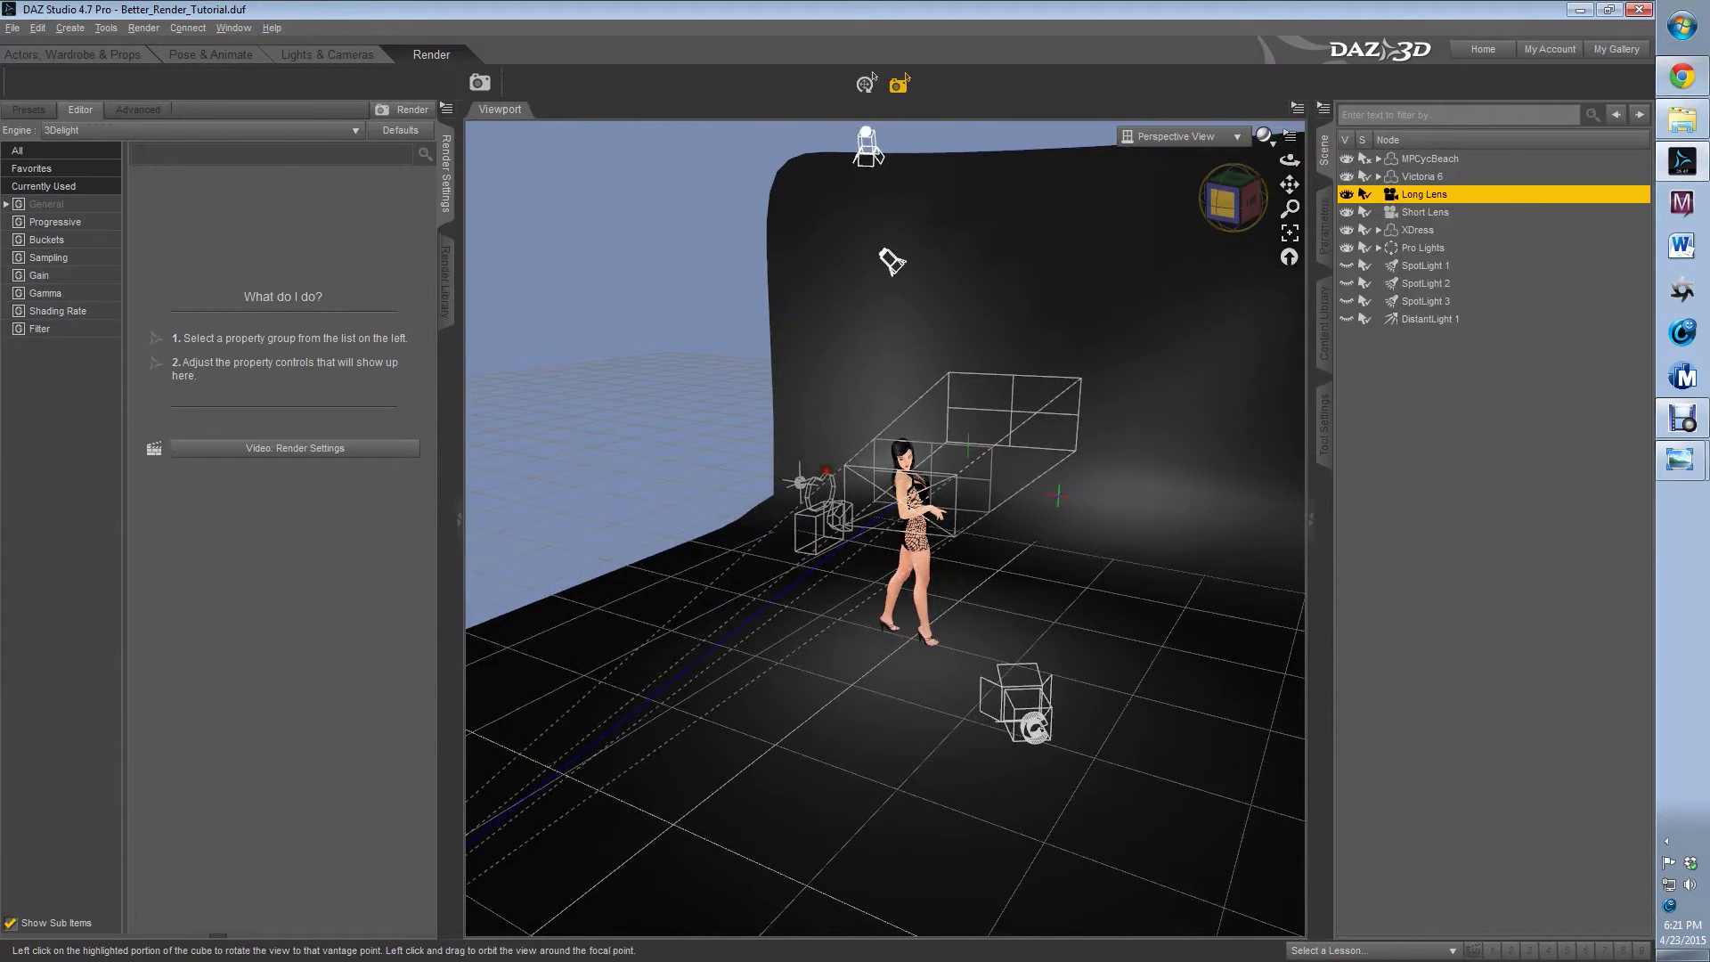
left_click(1224, 203)
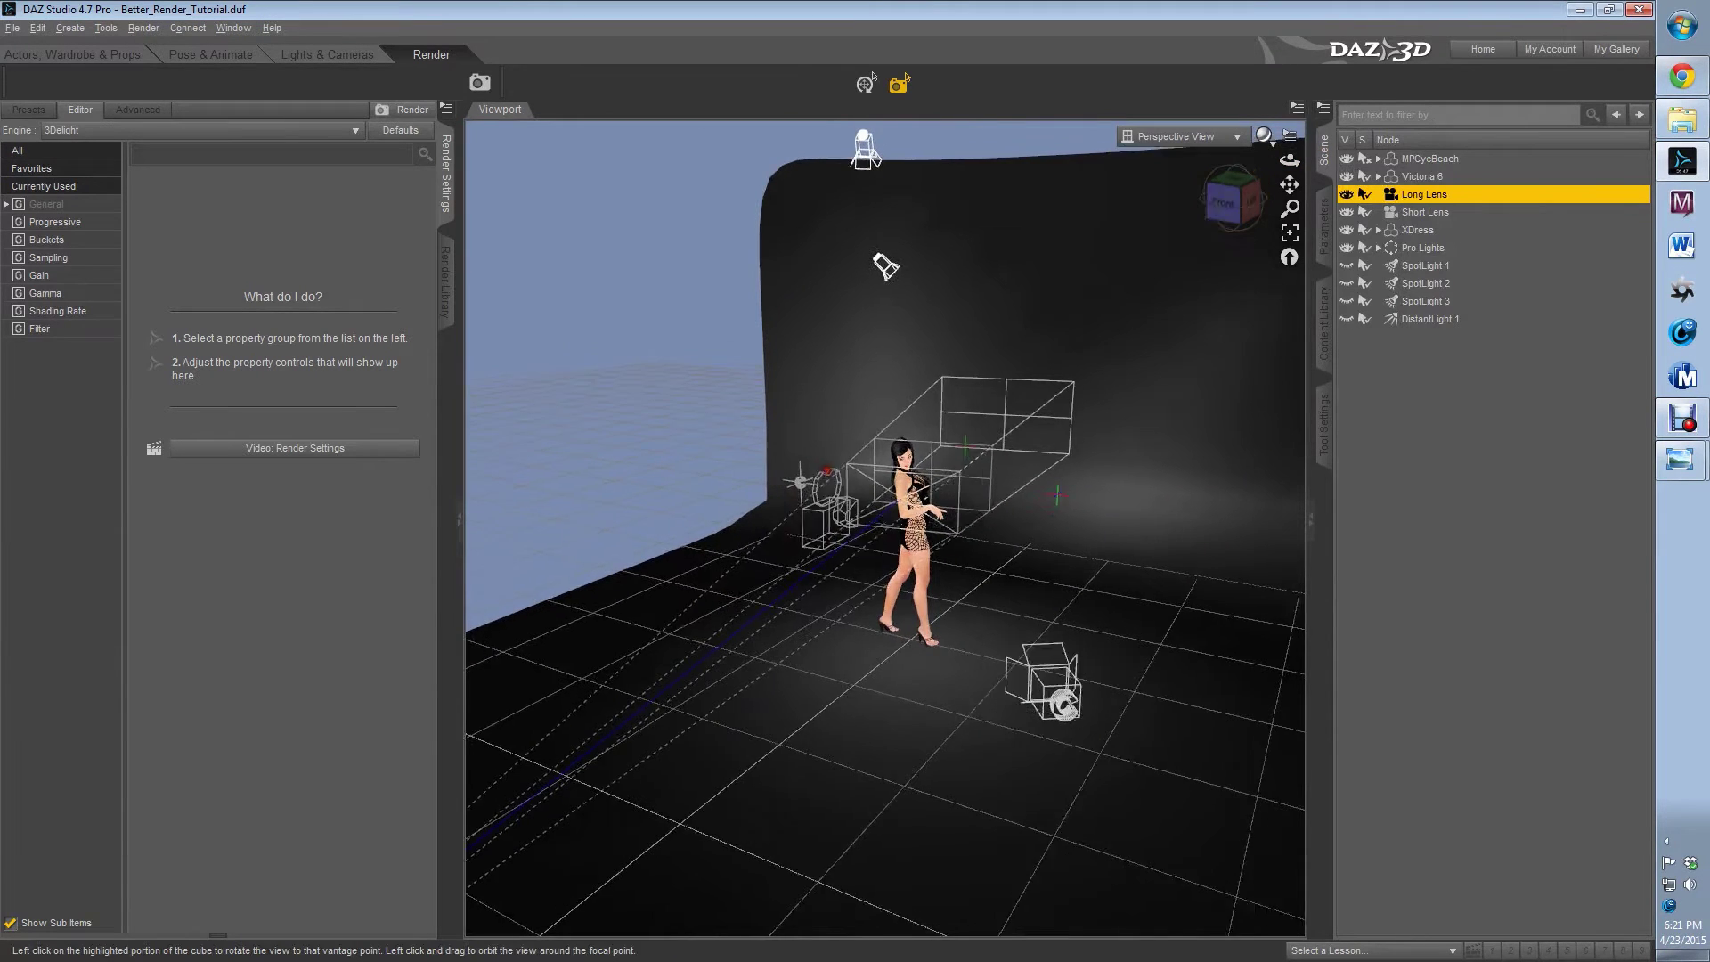
left_click(1378, 248)
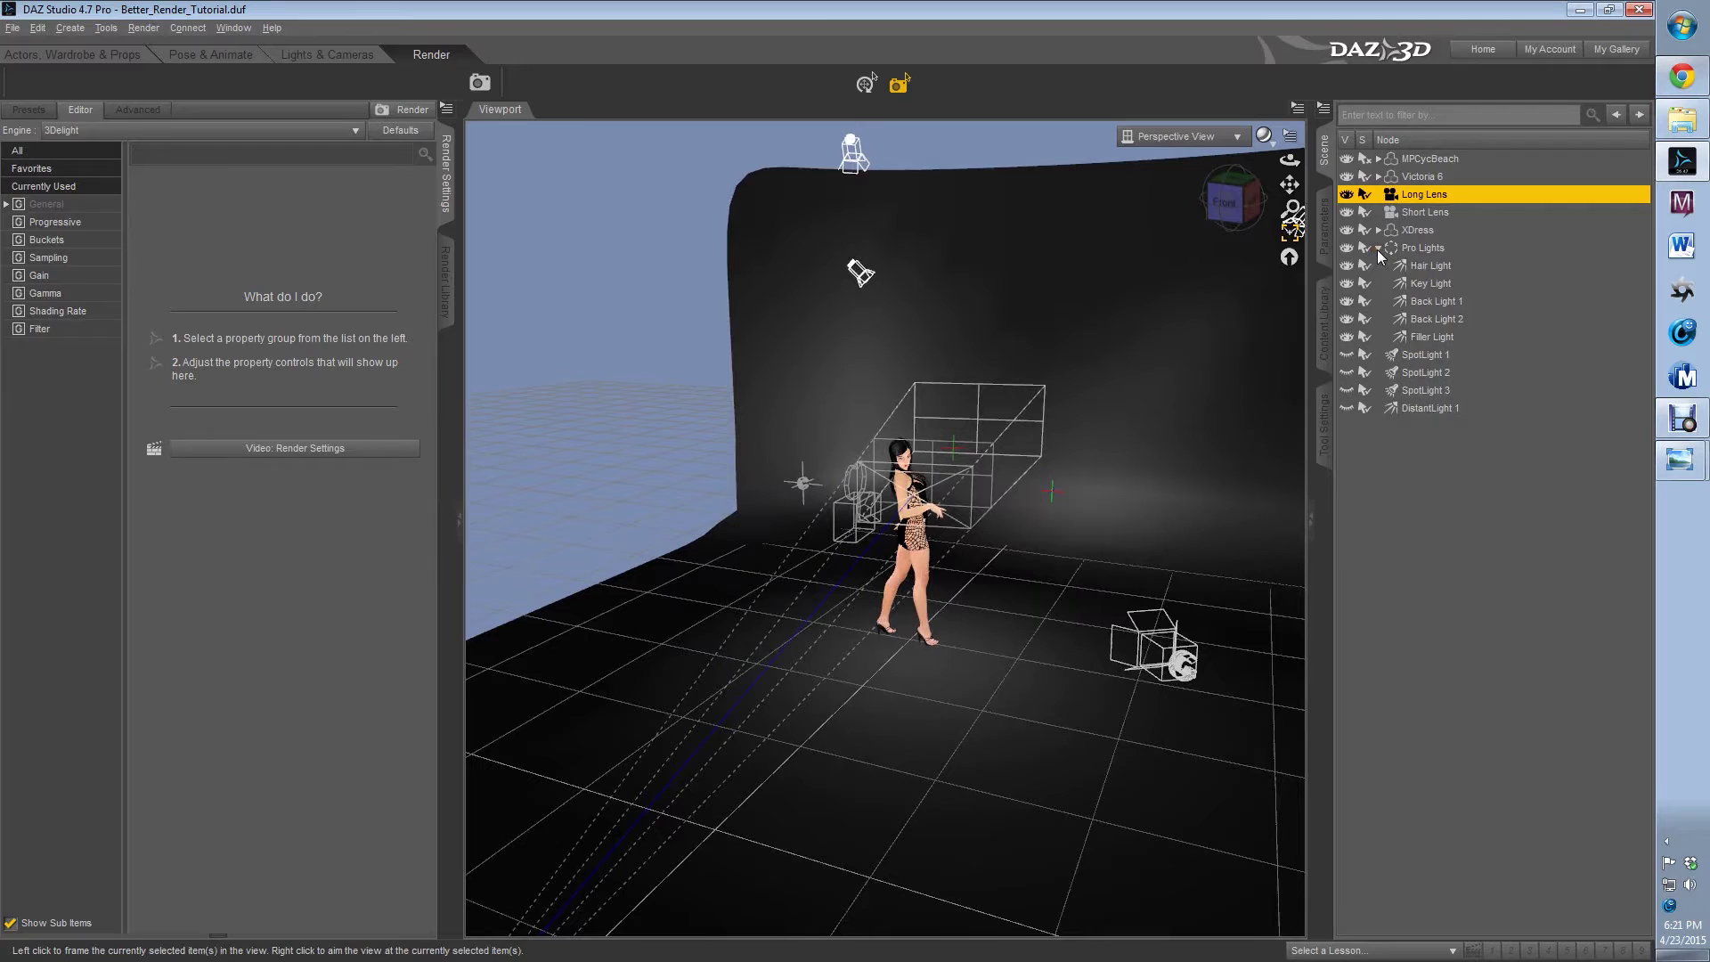
Select the Key Light with the Universal Tool active and move closer to the figure.
left_click(865, 87)
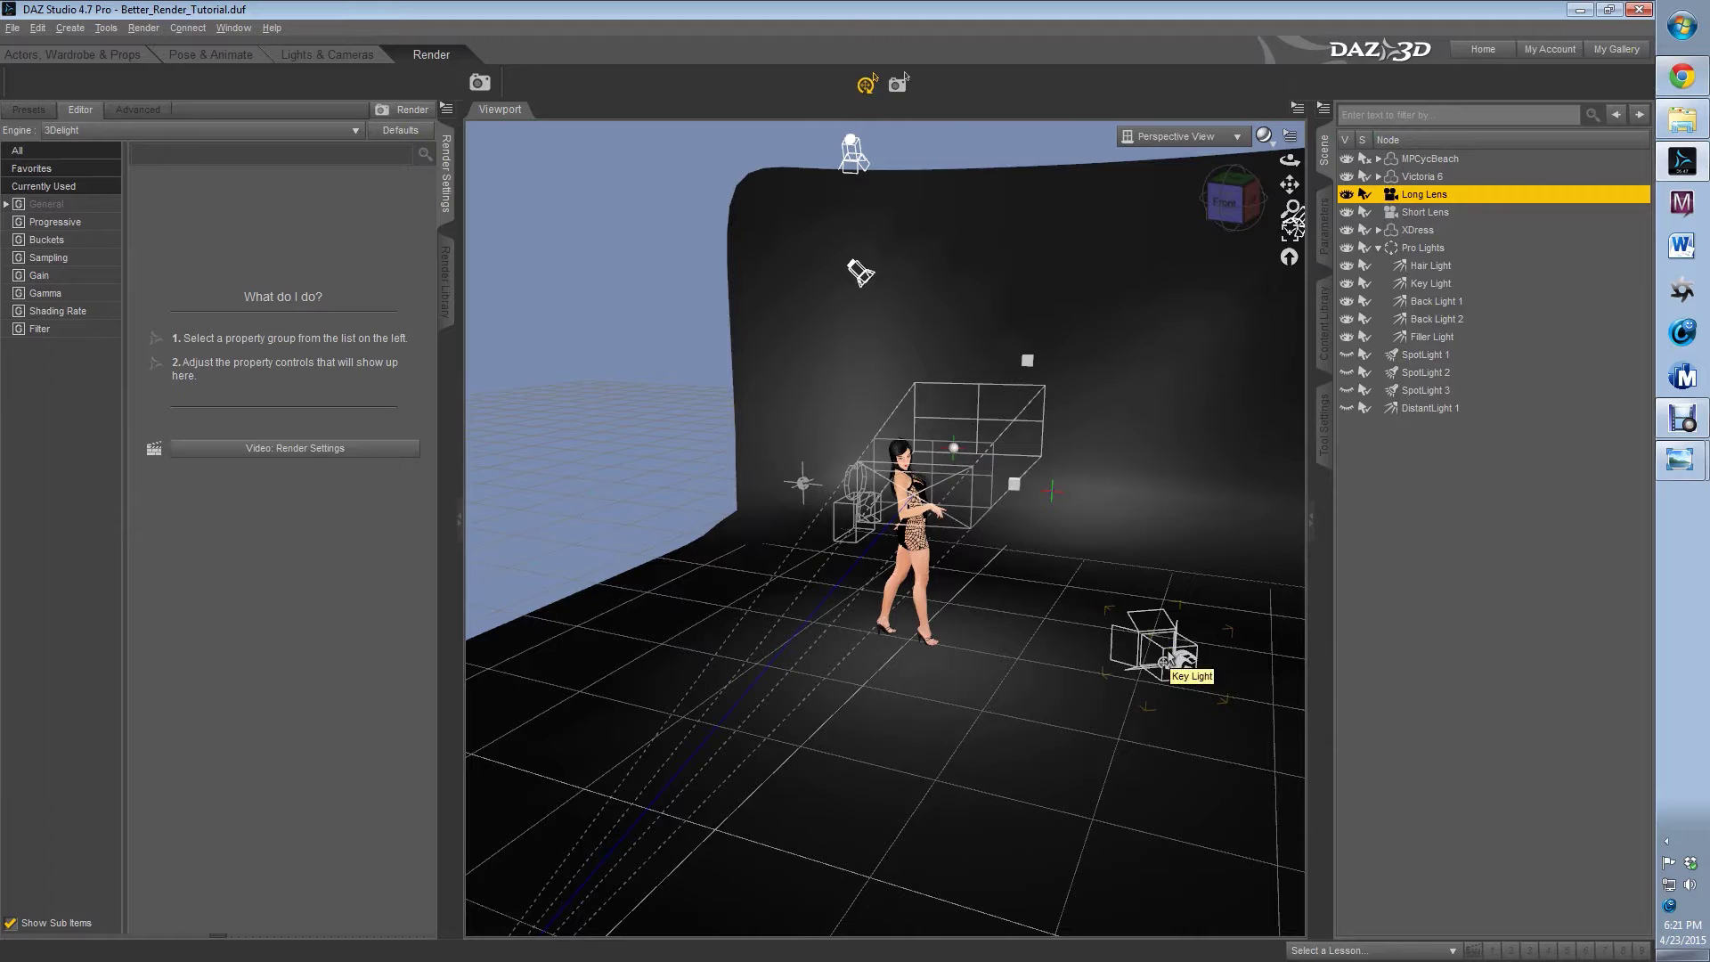
left_click(1163, 663)
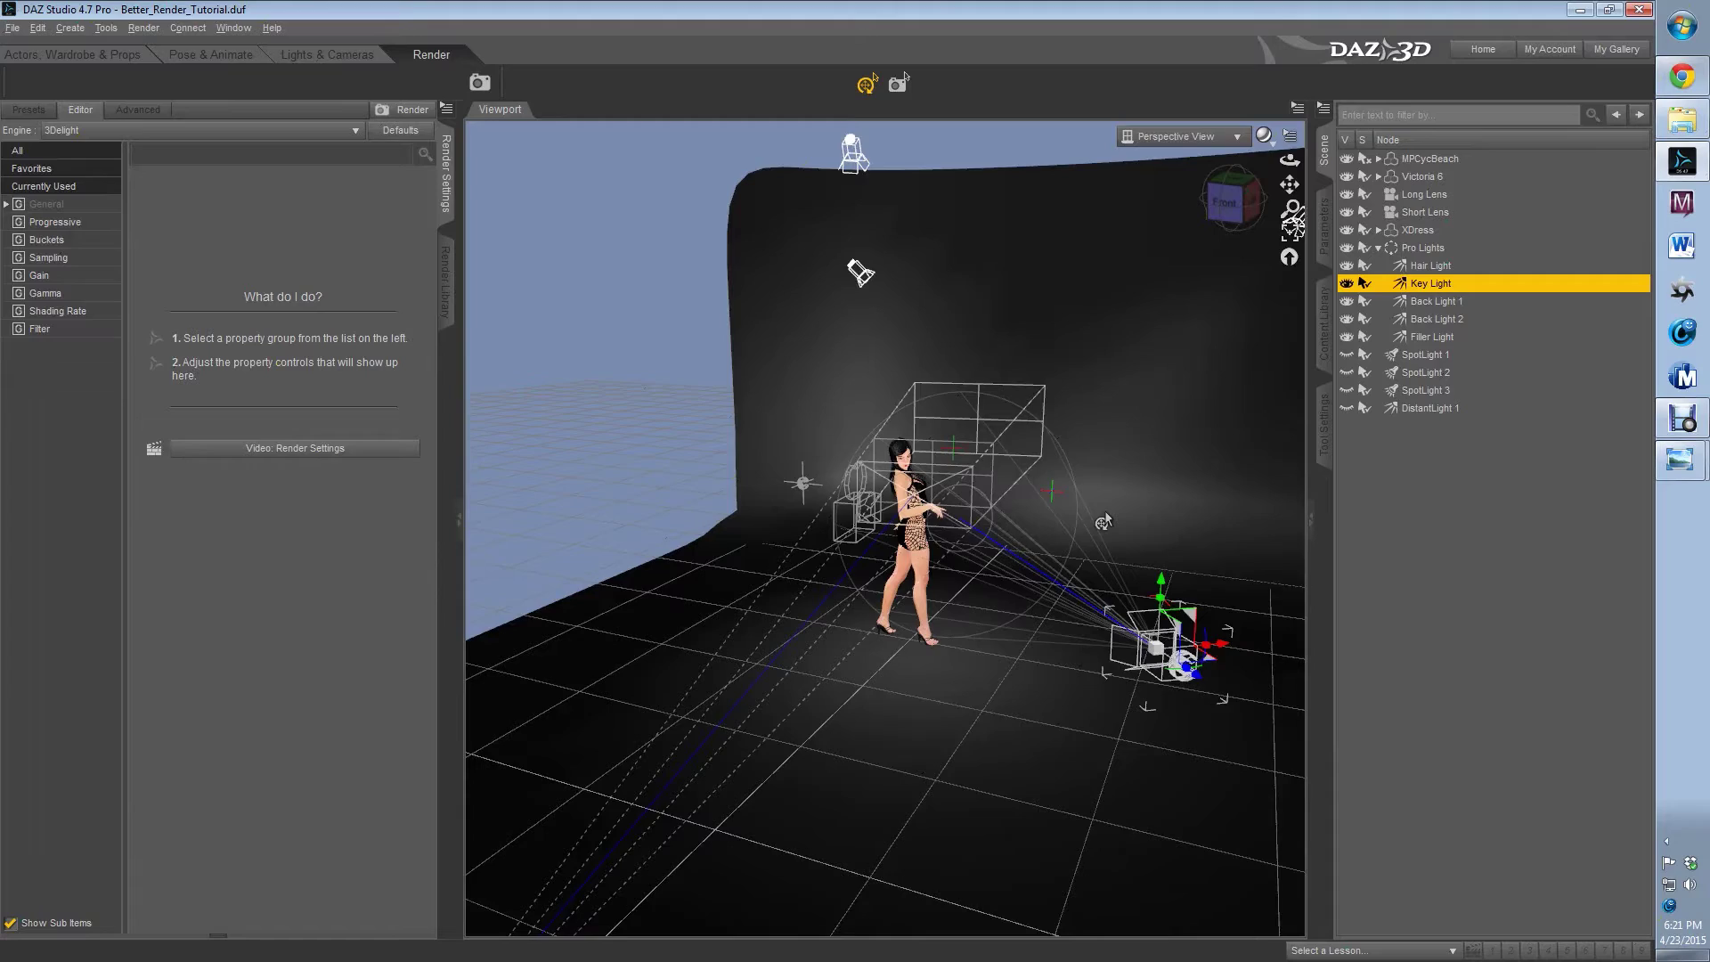
middle_click_drag(1104, 521, 1229, 270)
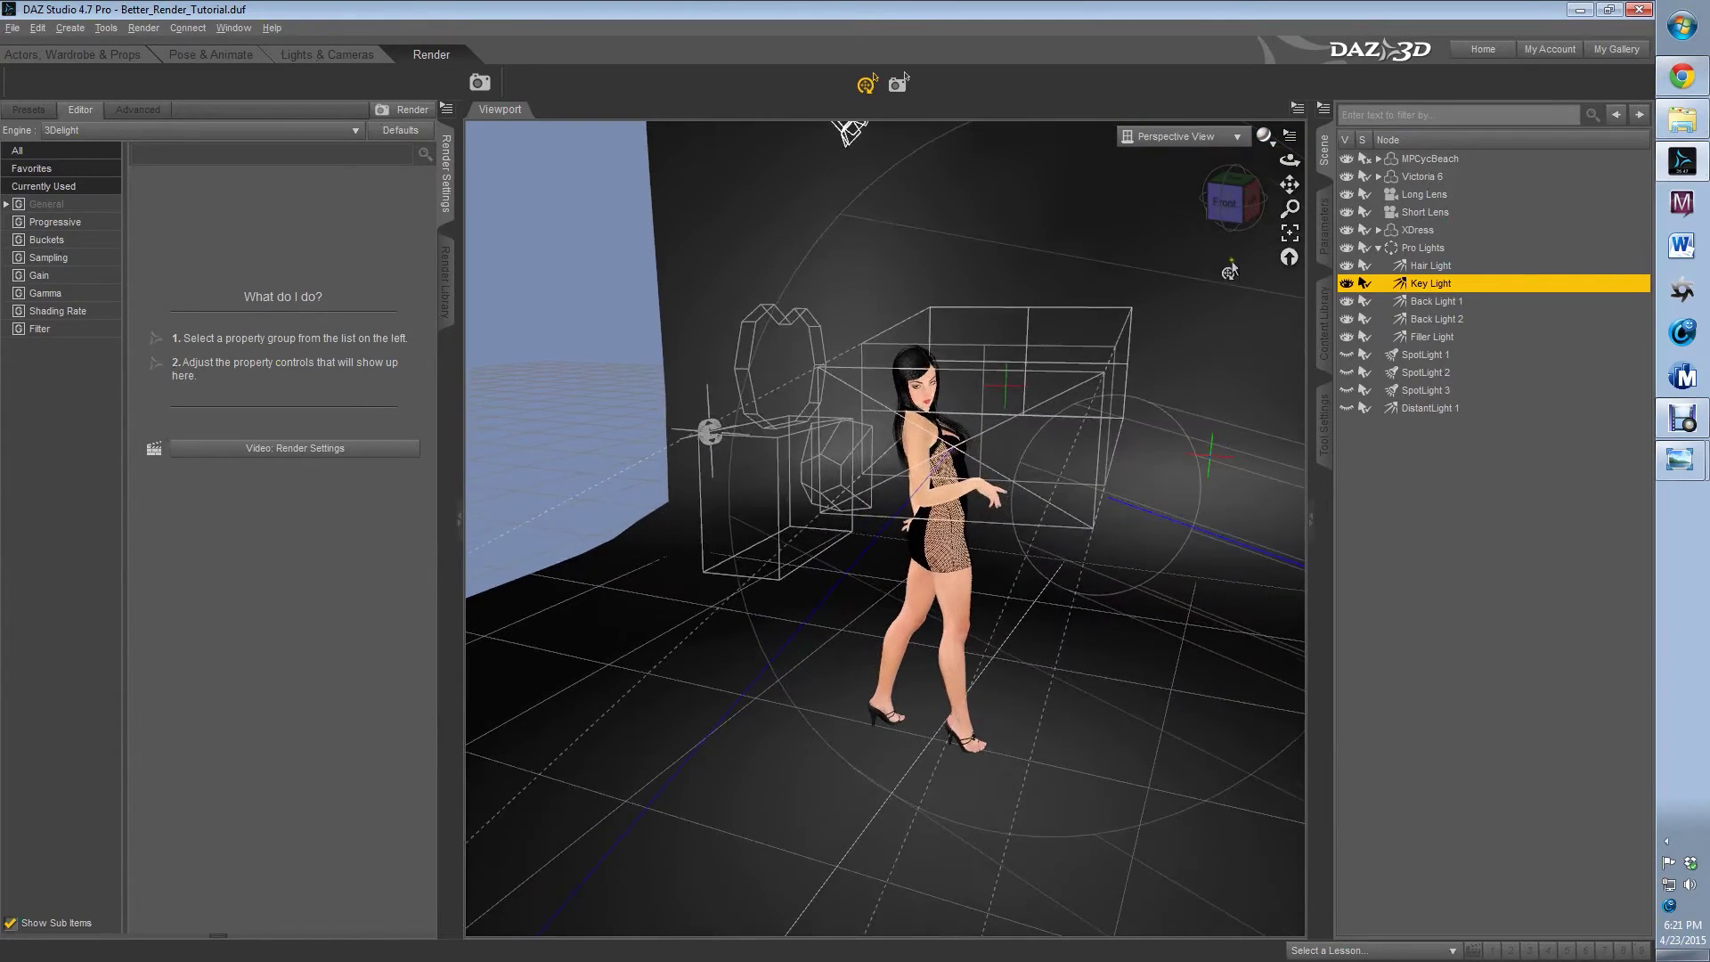
Orbit and pan around the figure to inspect the Key Light from straight front.
left_click(1252, 201)
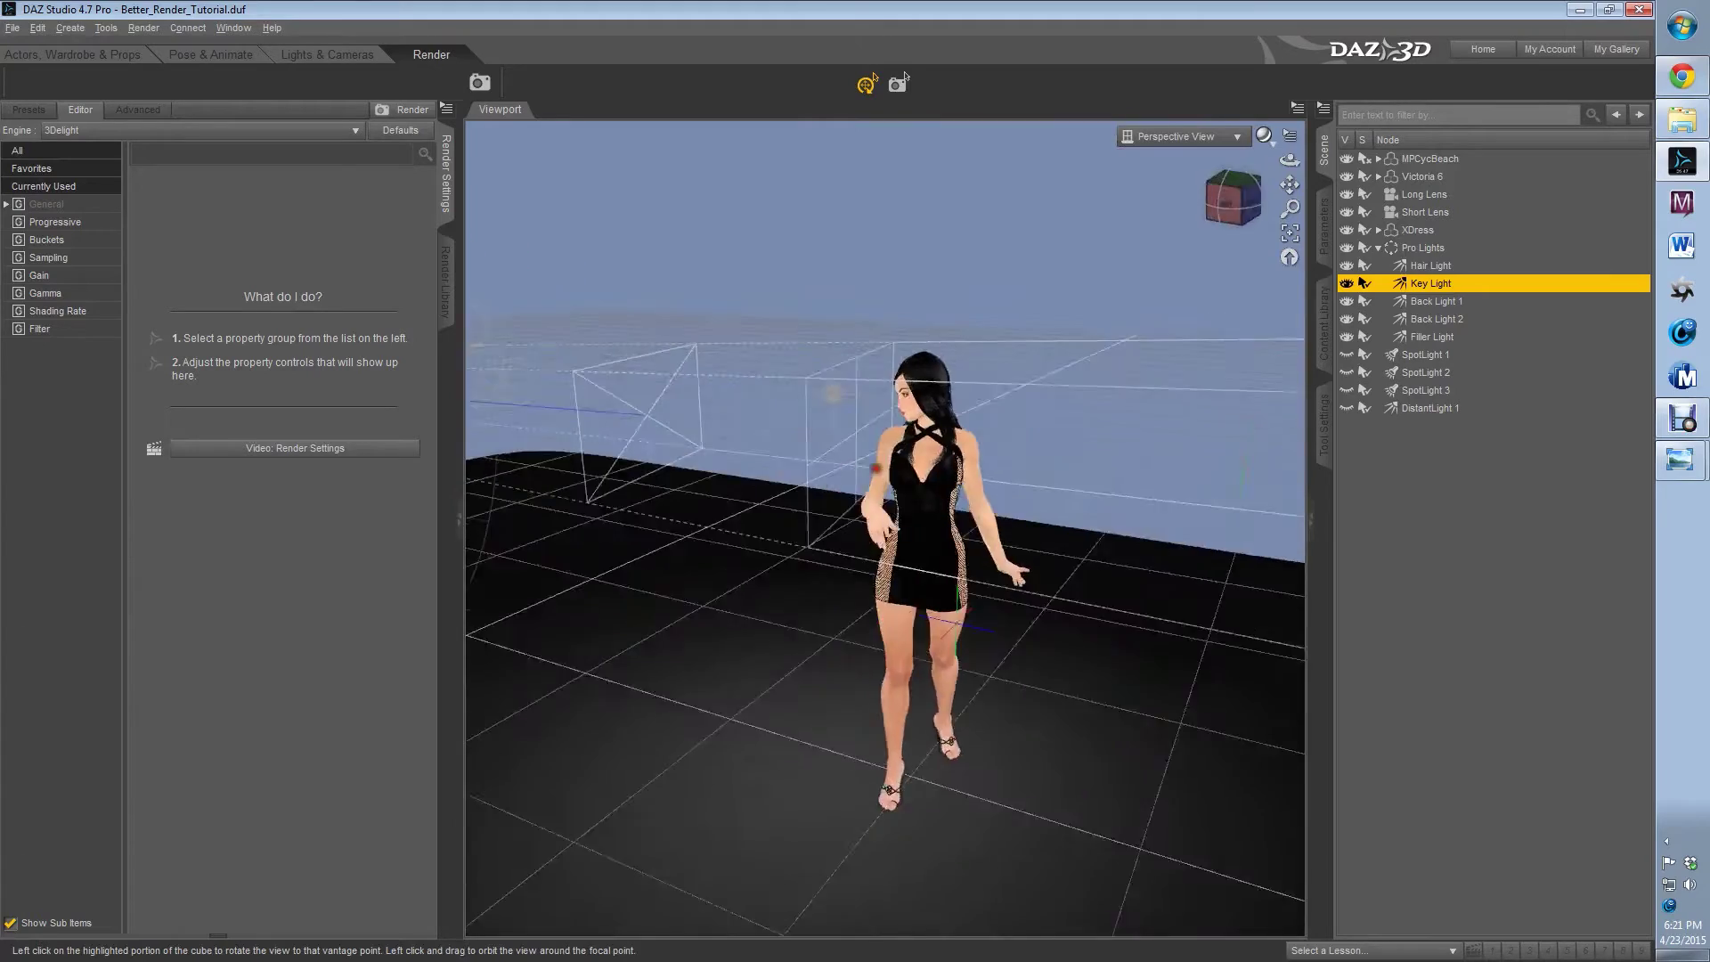
mouse_move(1234, 198)
left_mouse_down()
mouse_move(998, 366)
mouse_move(1236, 203)
left_mouse_up()
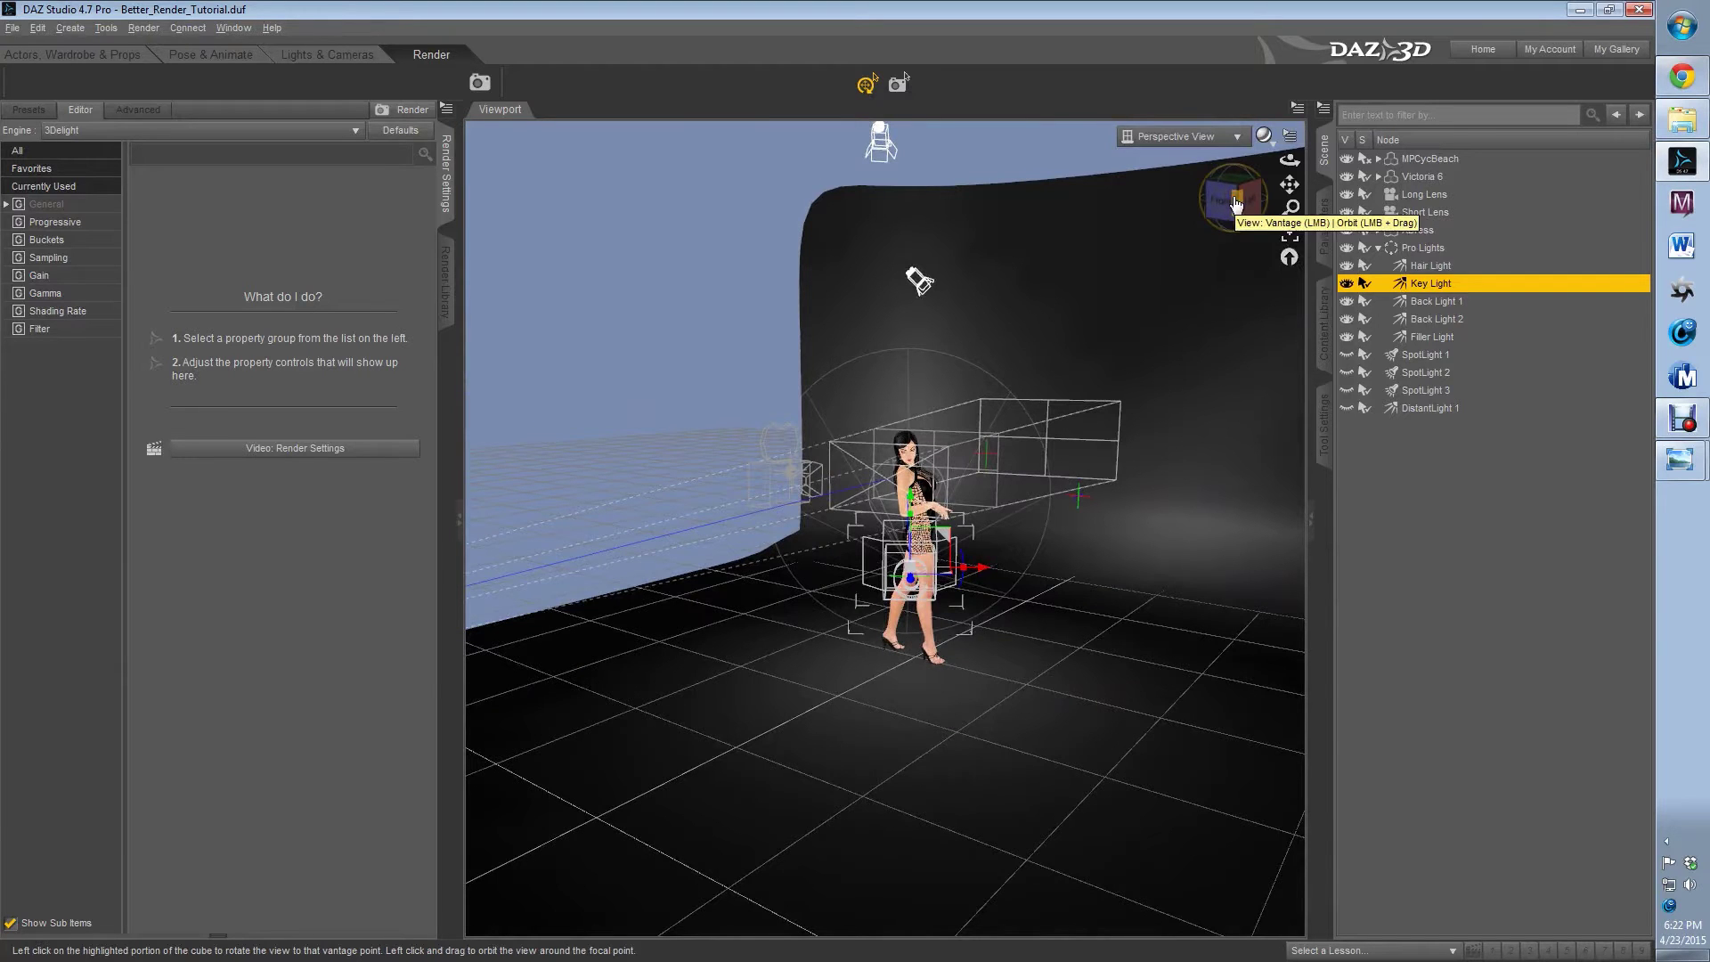
left_click_drag(1236, 203, 1197, 261)
left_click(1245, 199)
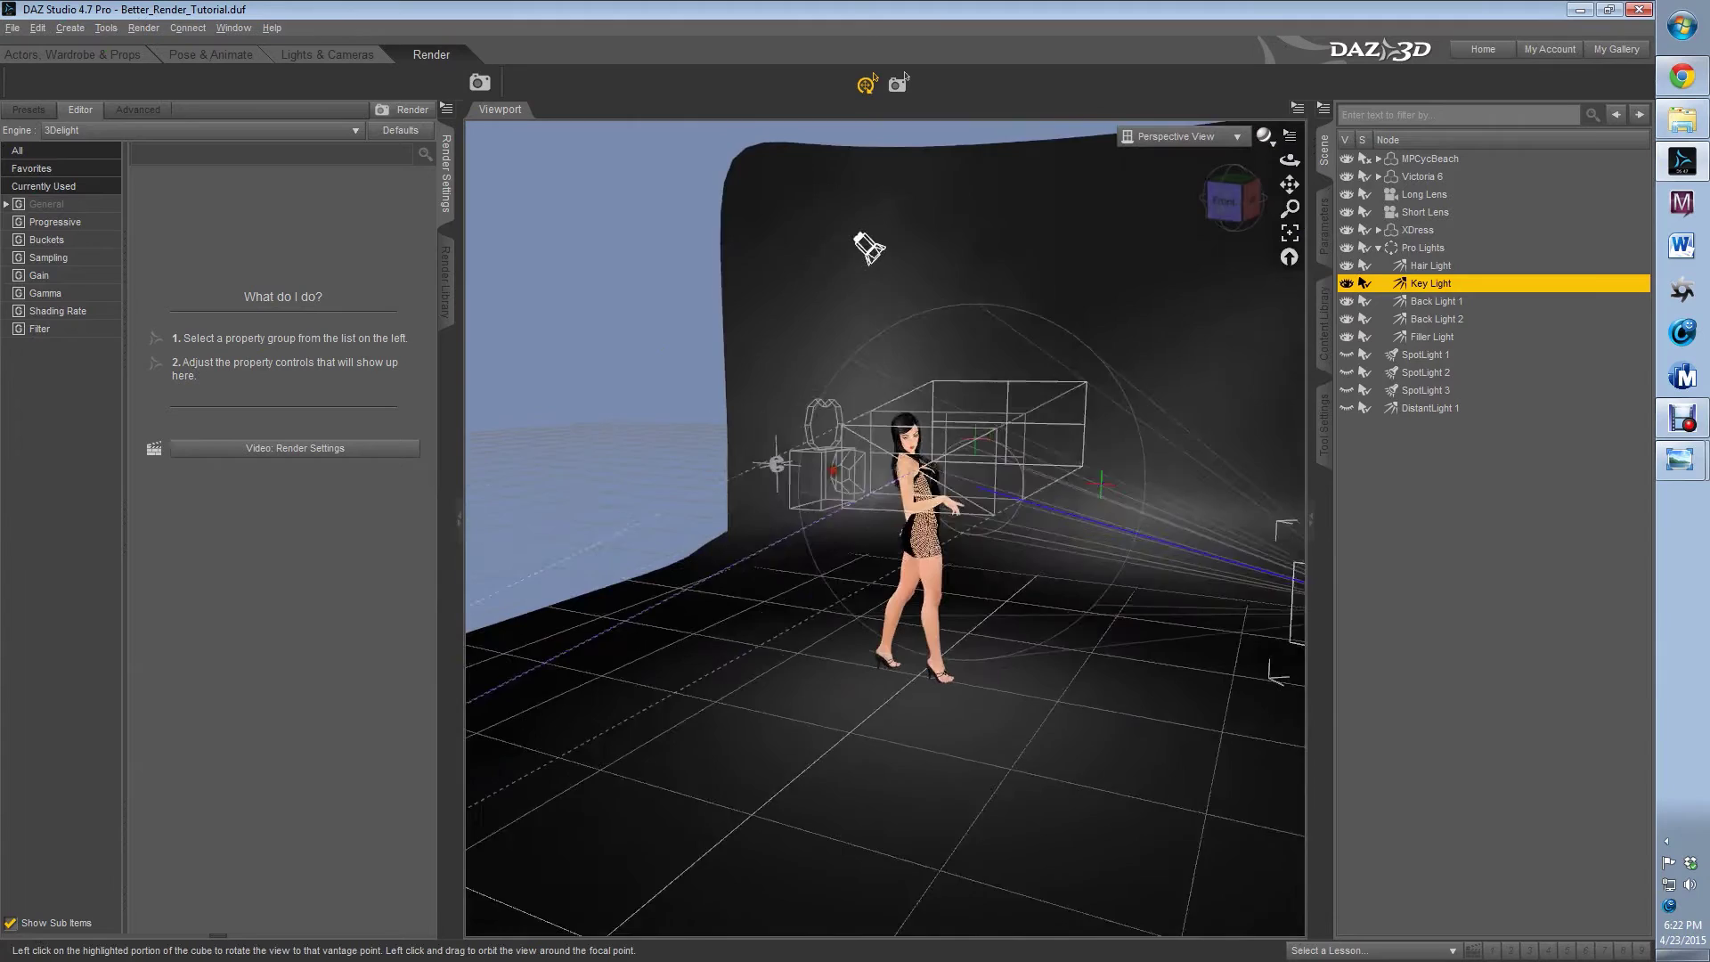
left_click_drag(1290, 184, 1149, 151)
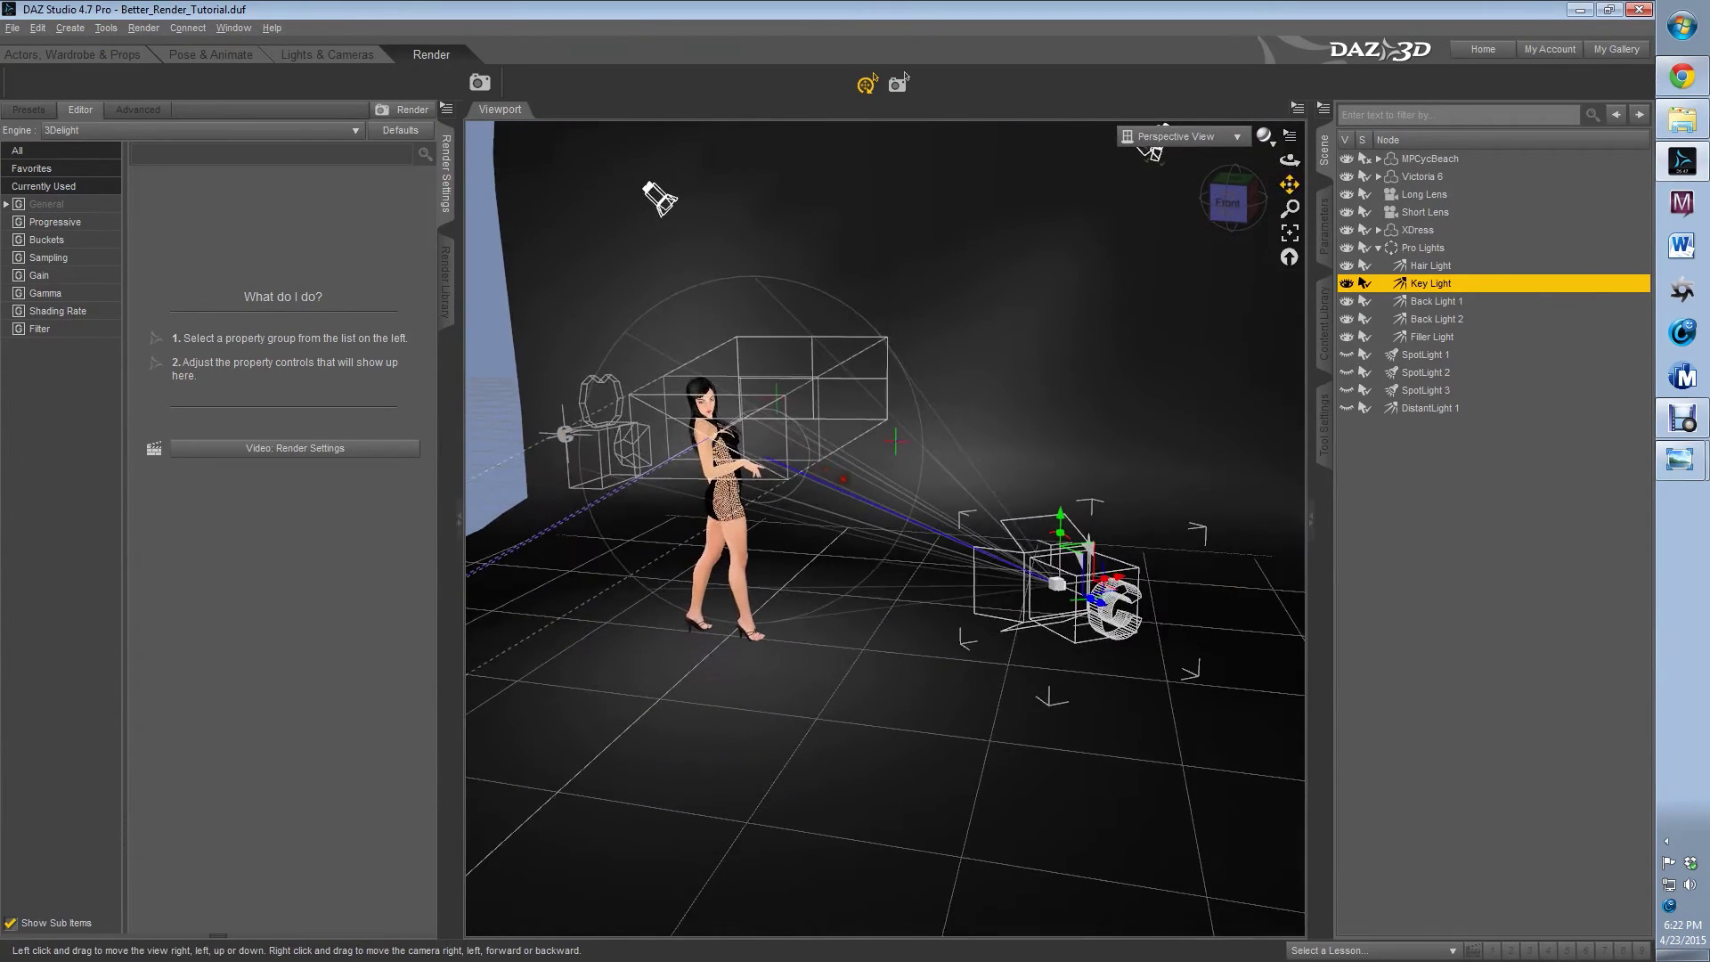
left_click(1231, 203)
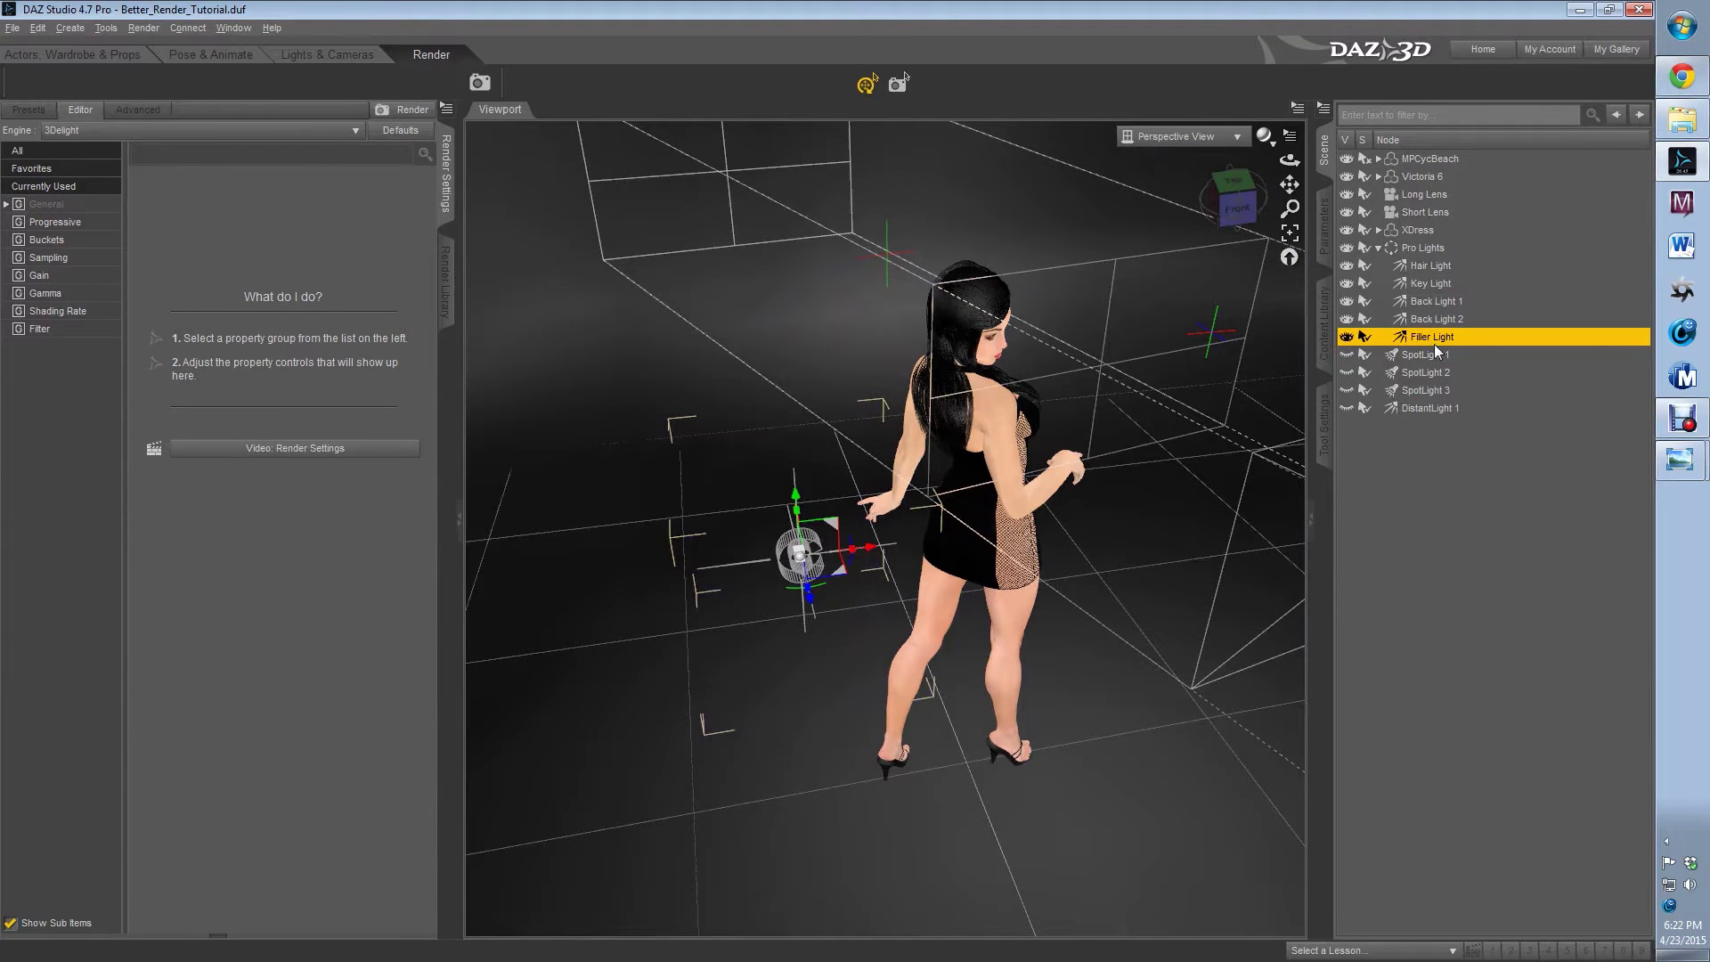
Swing to an overhead view of the Filler Light and other lights, then select the Hair Light.
left_click_drag(1236, 194, 1220, 199)
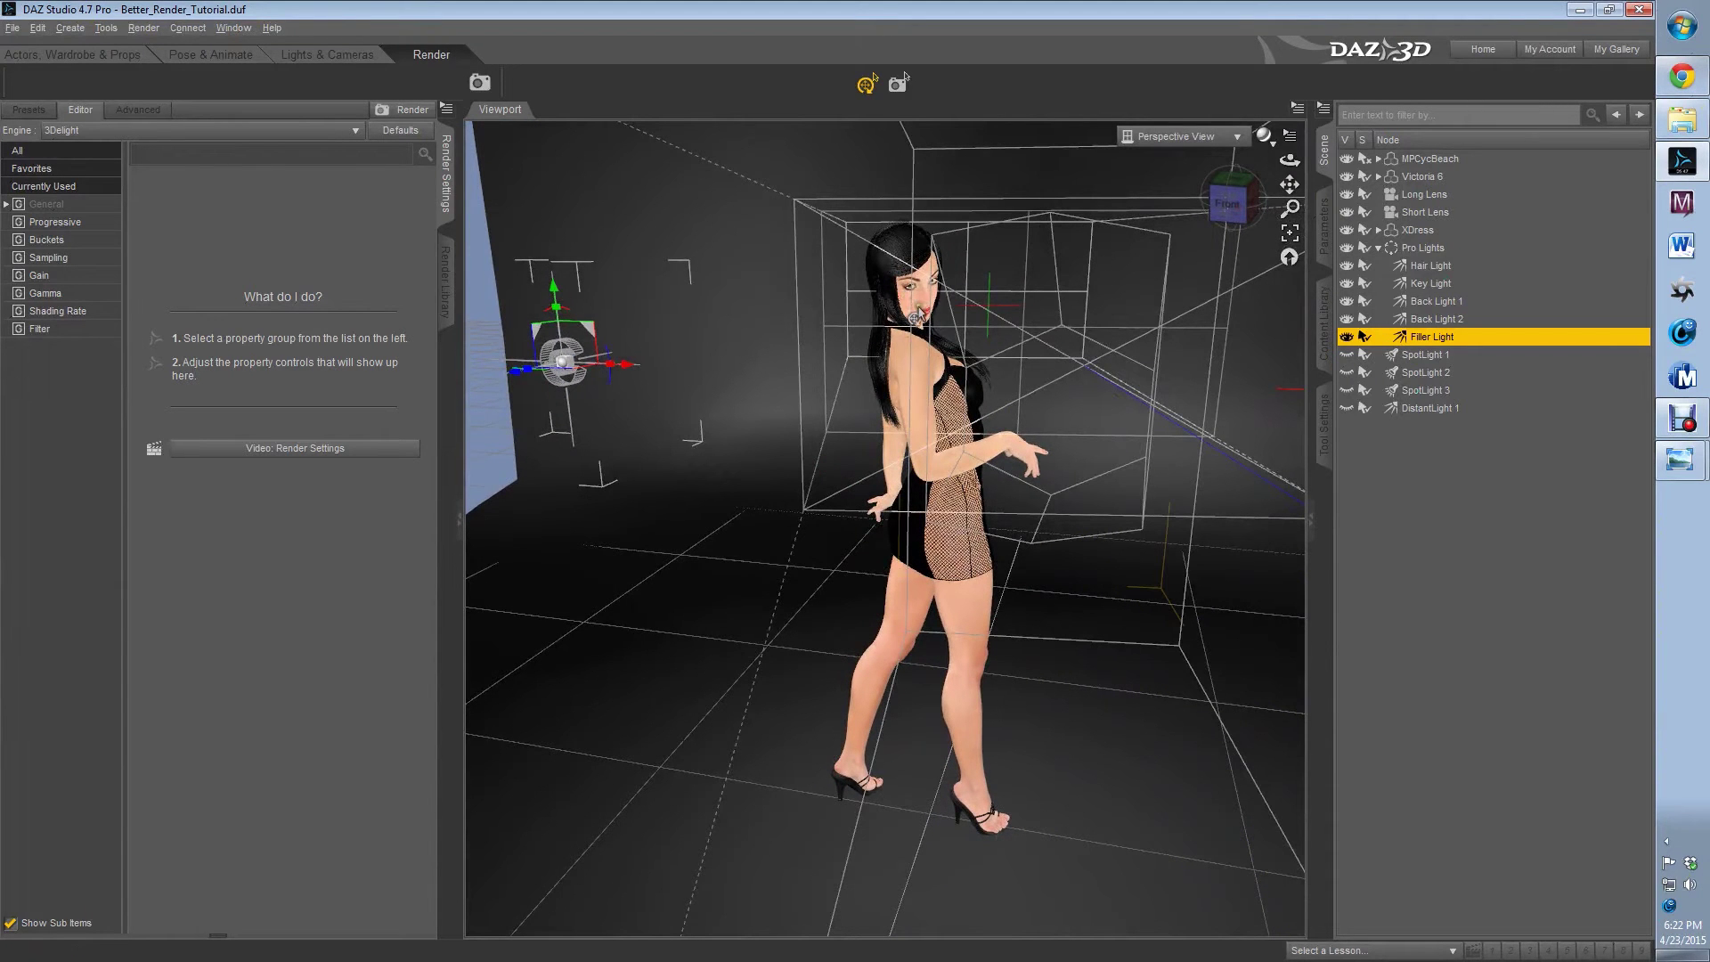
left_click_drag(1236, 205, 1246, 205)
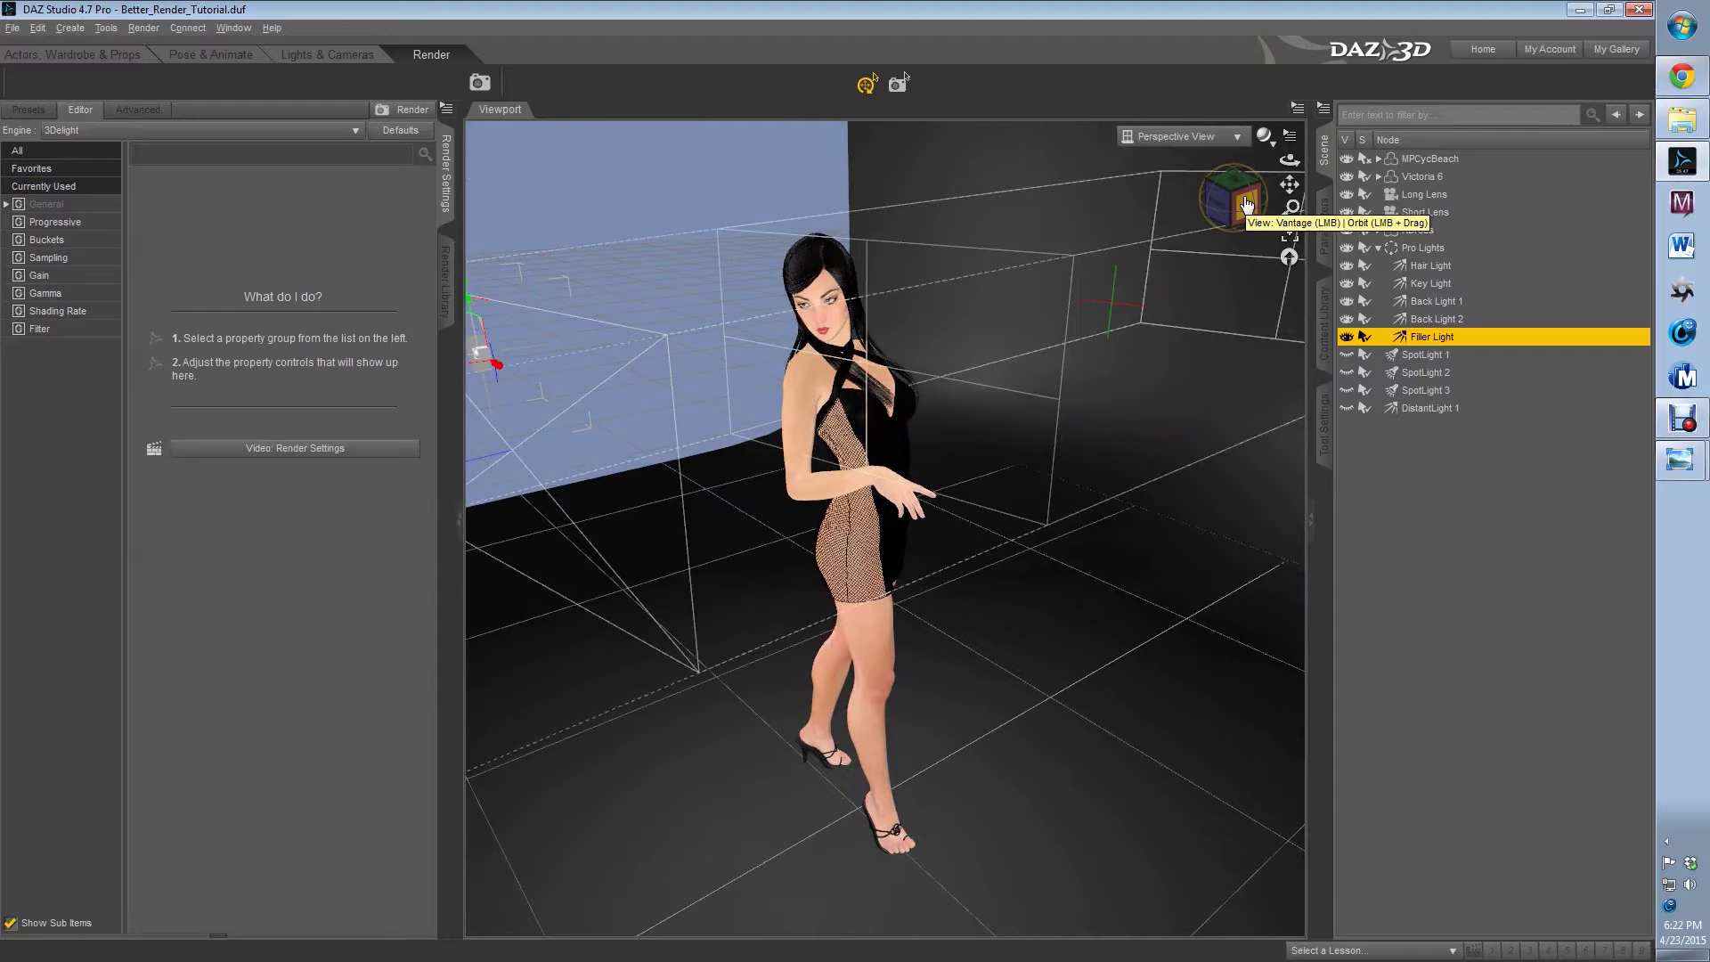
left_click(1246, 205)
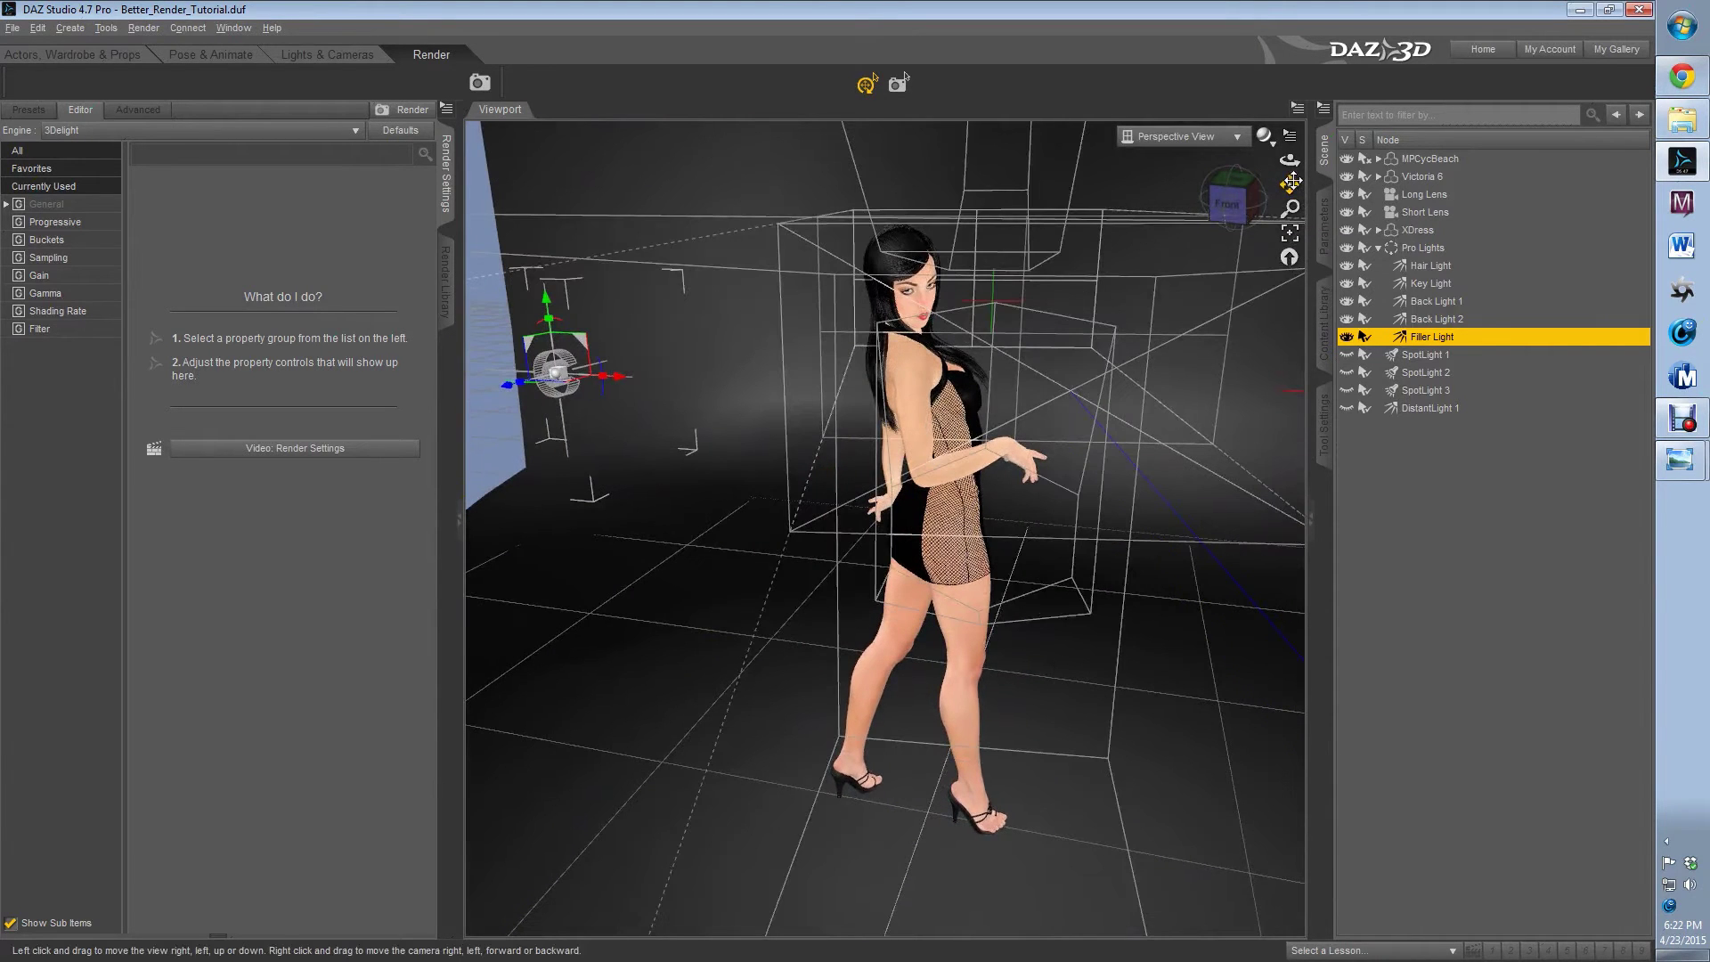
left_click_drag(1290, 185, 1290, 258)
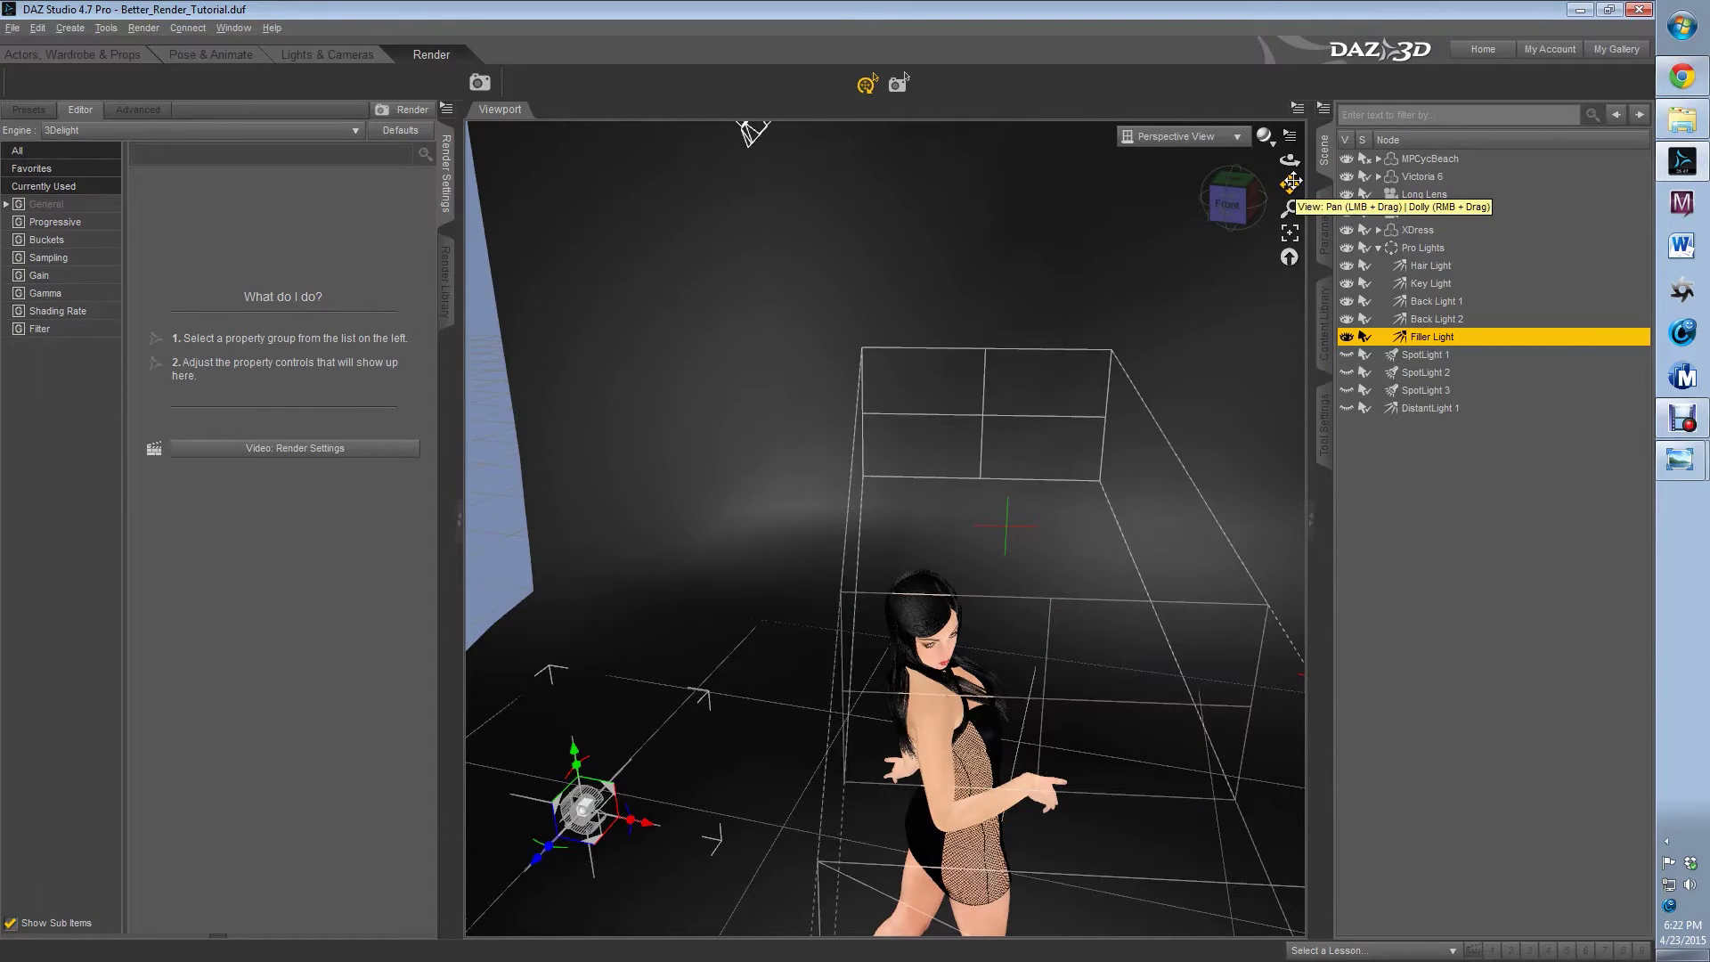
left_click_drag(1290, 183, 918, 484)
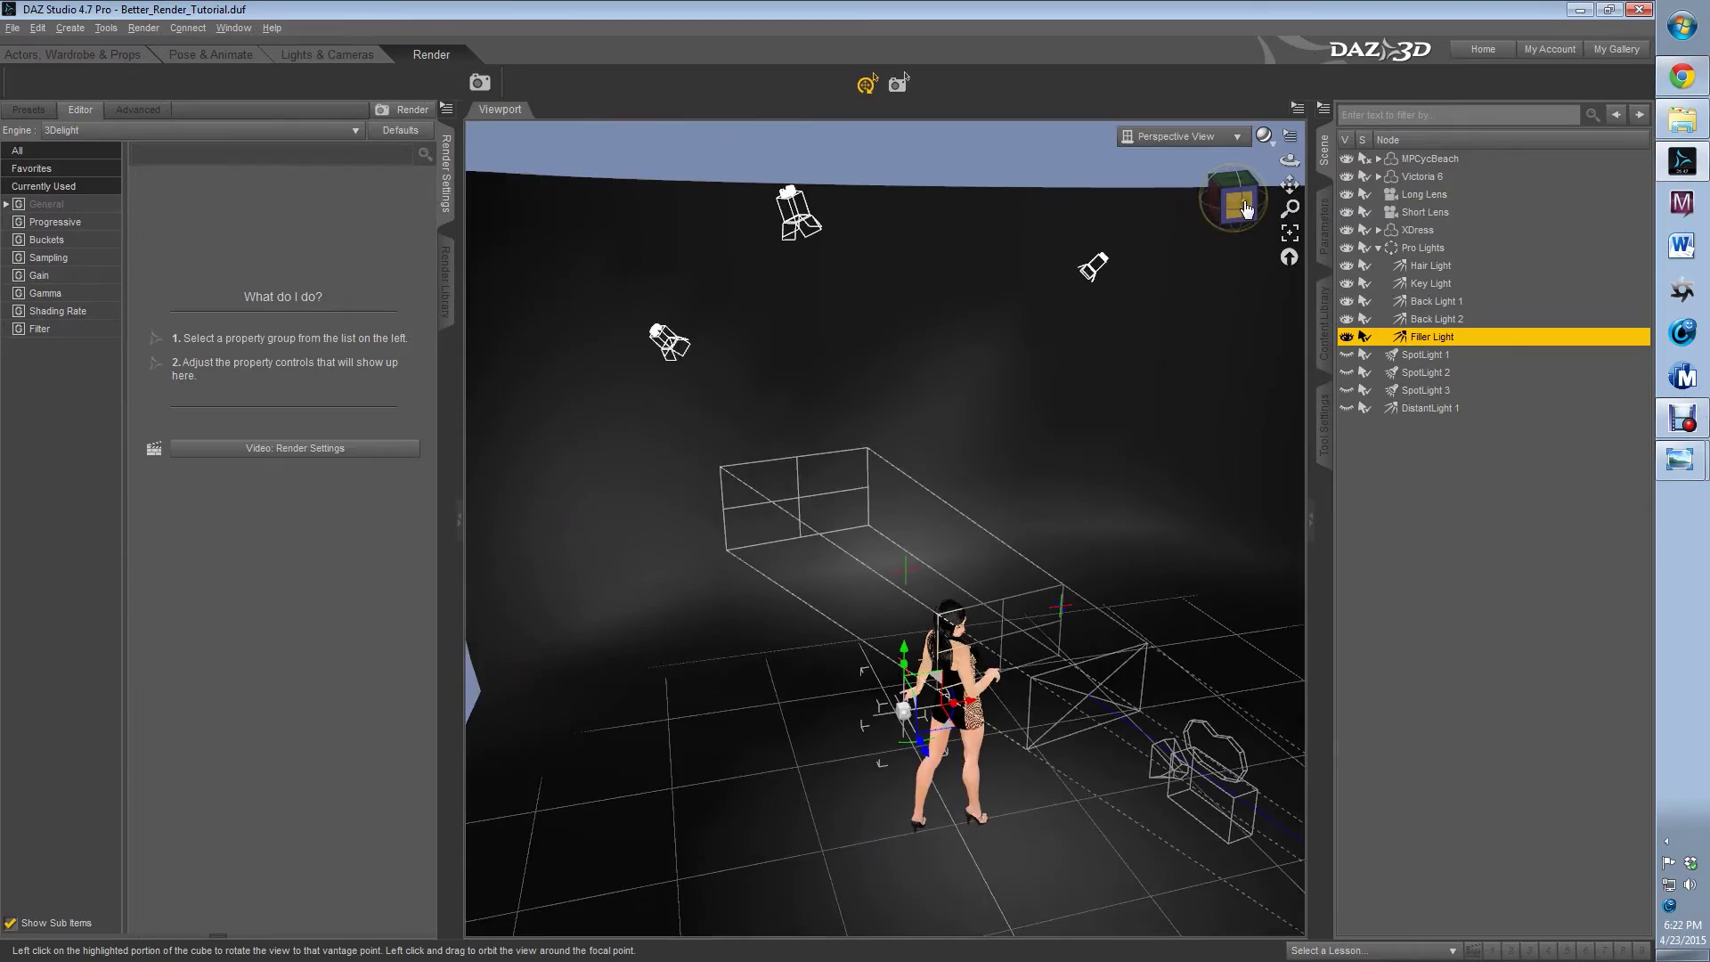
left_click(1235, 207)
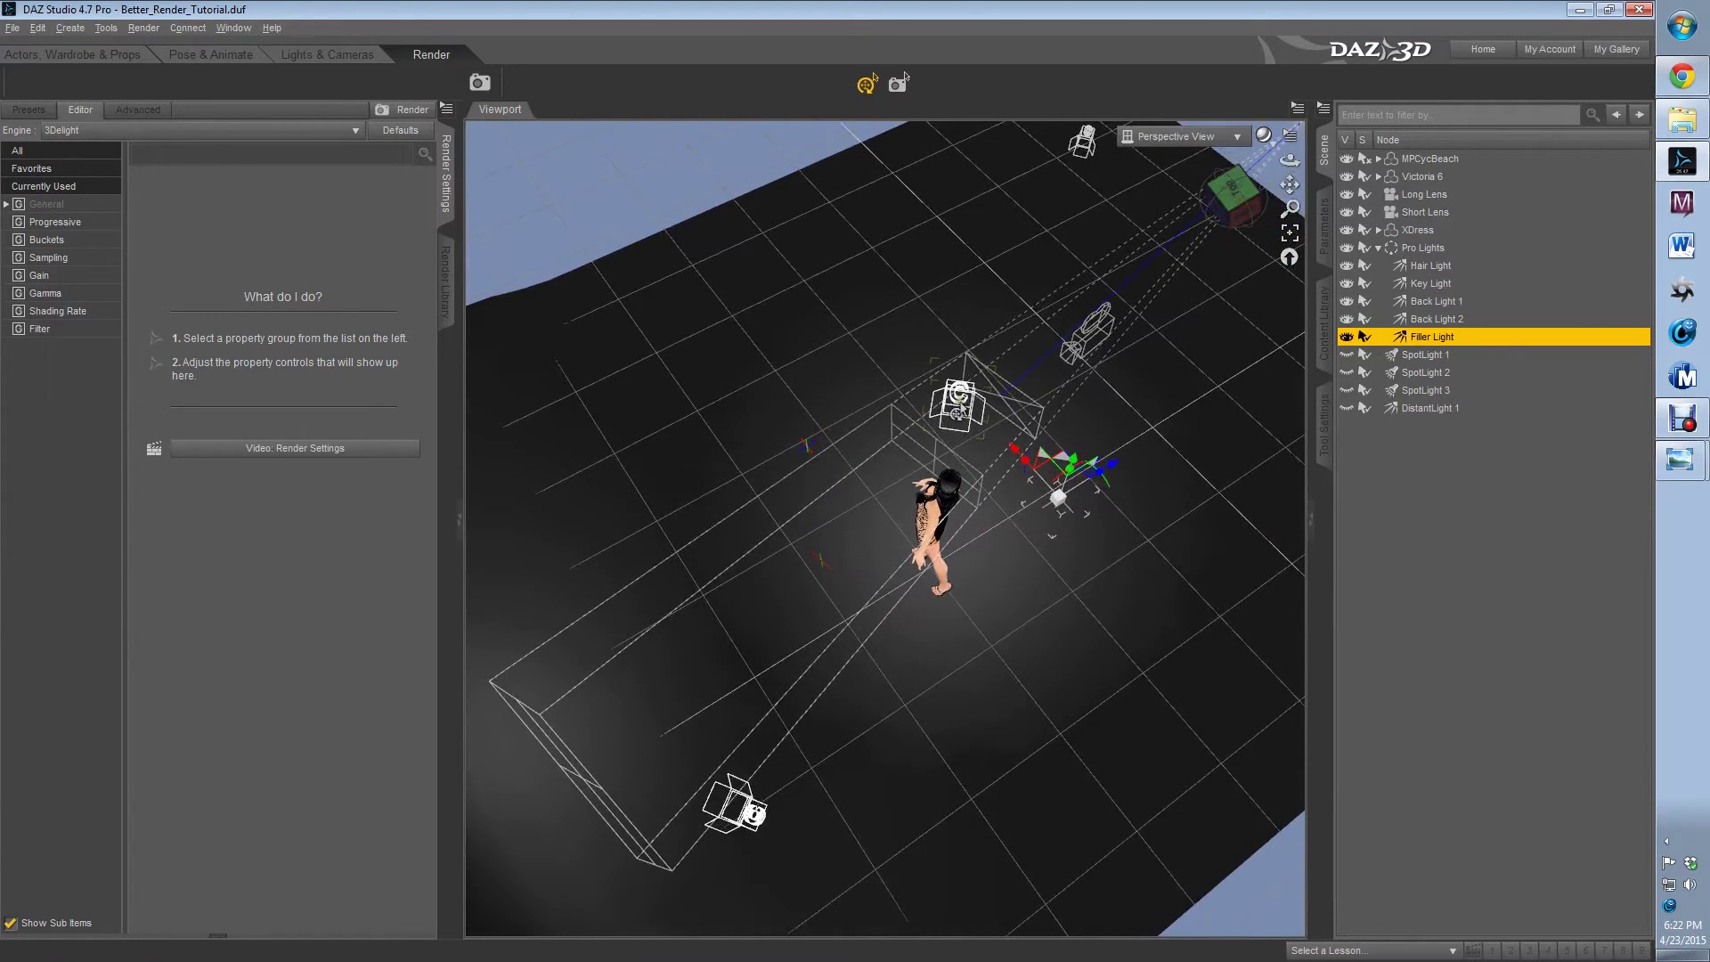
left_click(960, 403)
View the Hair Light from the right side with the cyc backdrop behind, then pick a back light.
left_click(1240, 203)
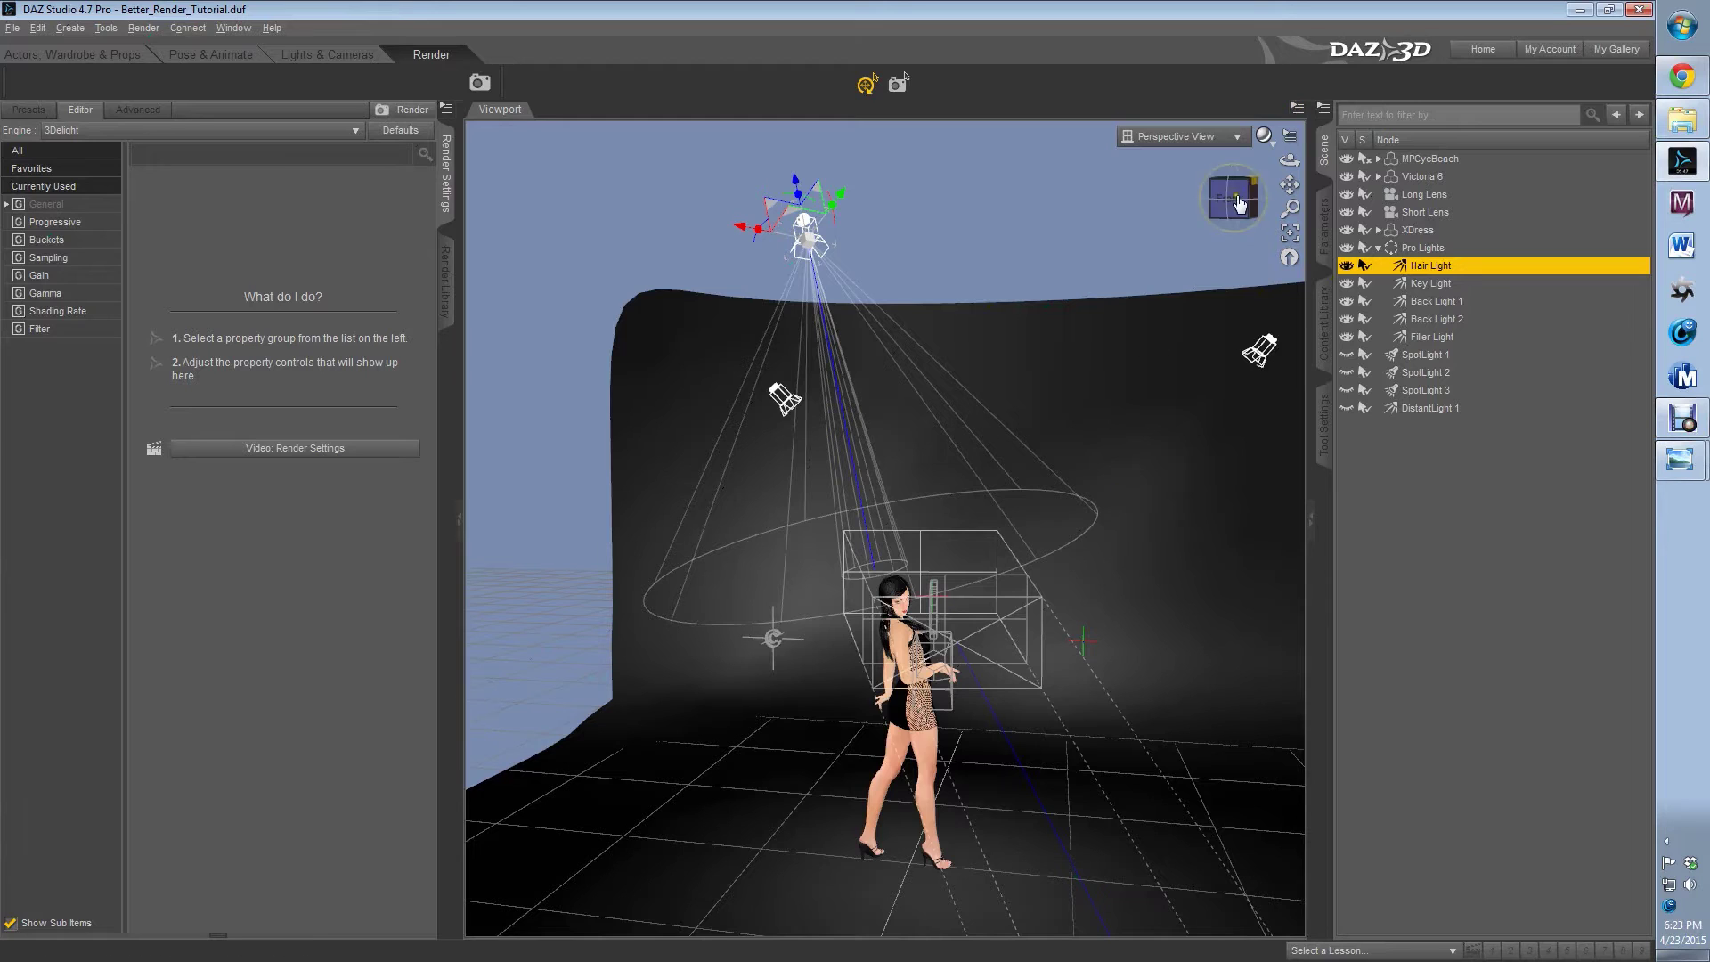
left_click_drag(1233, 198, 1267, 225)
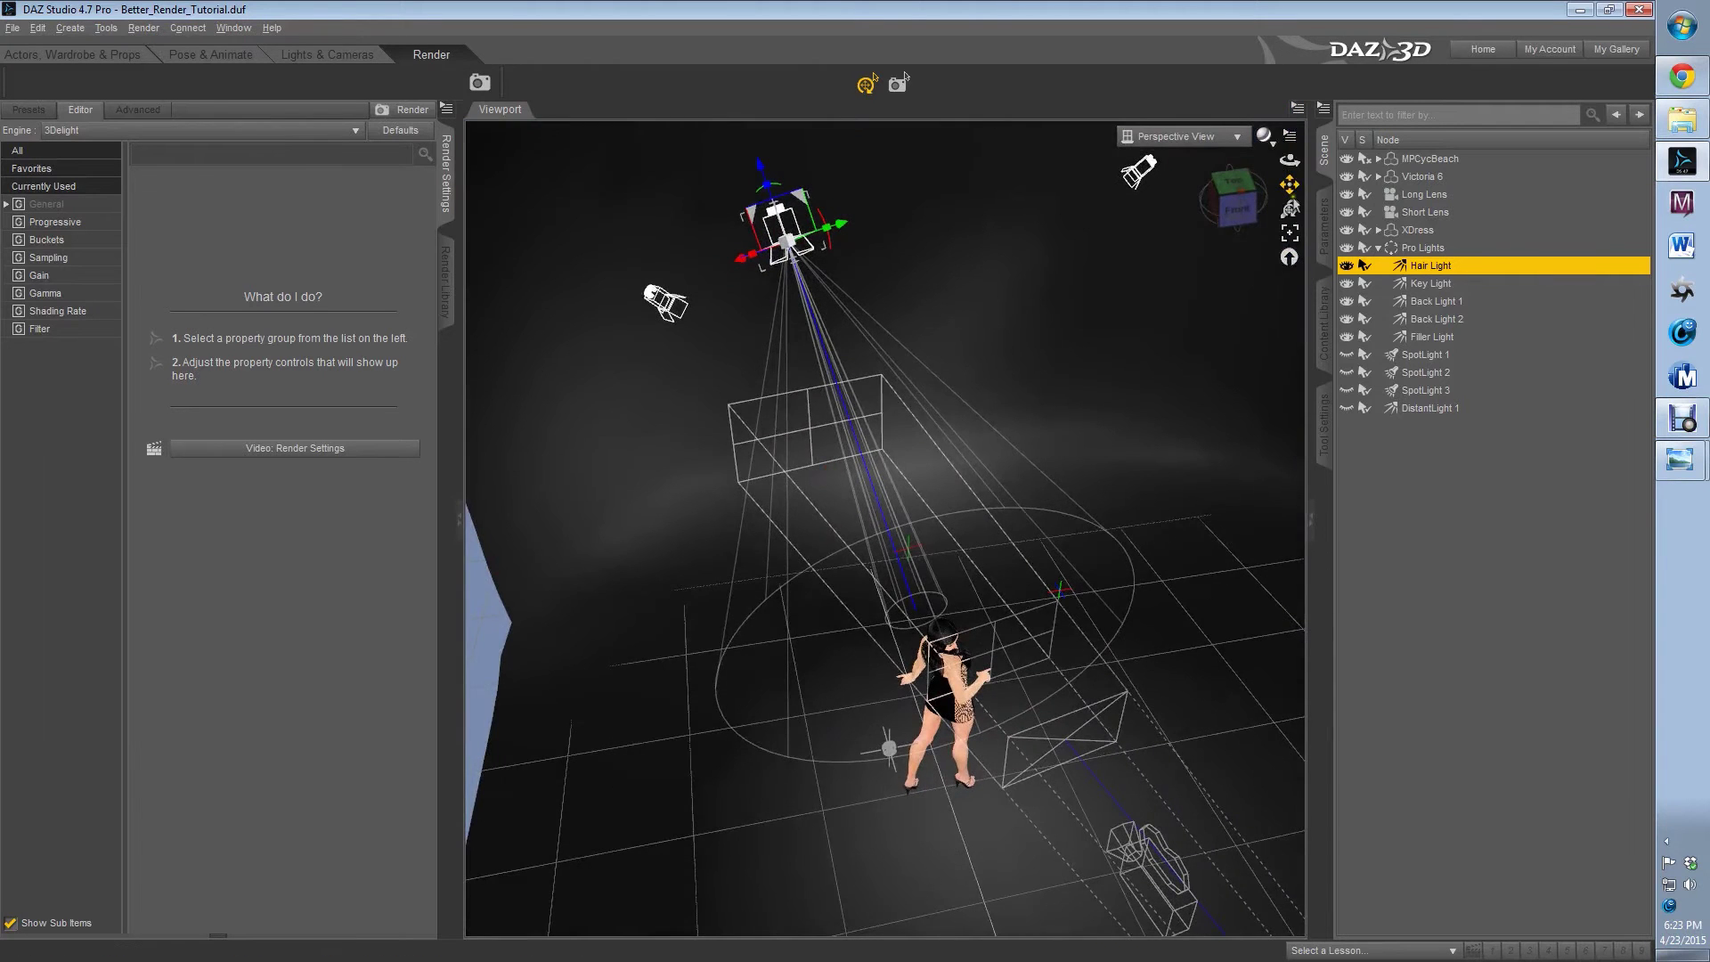
left_click_drag(1289, 185, 1287, 178)
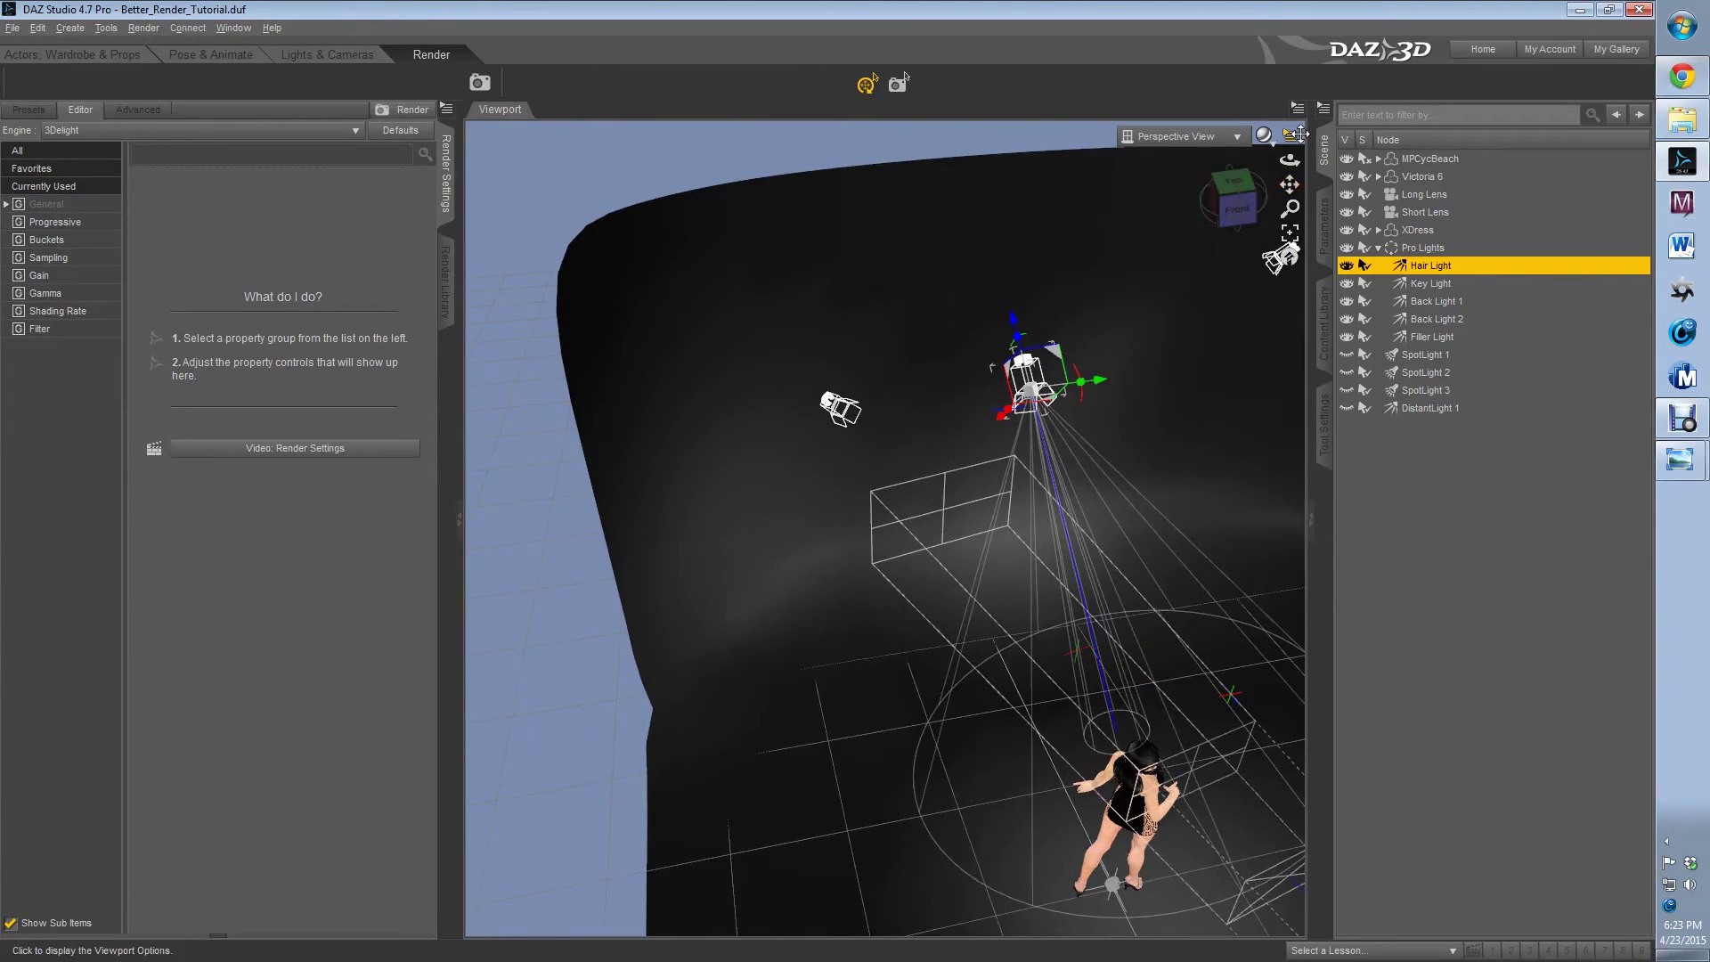
left_click(1251, 203)
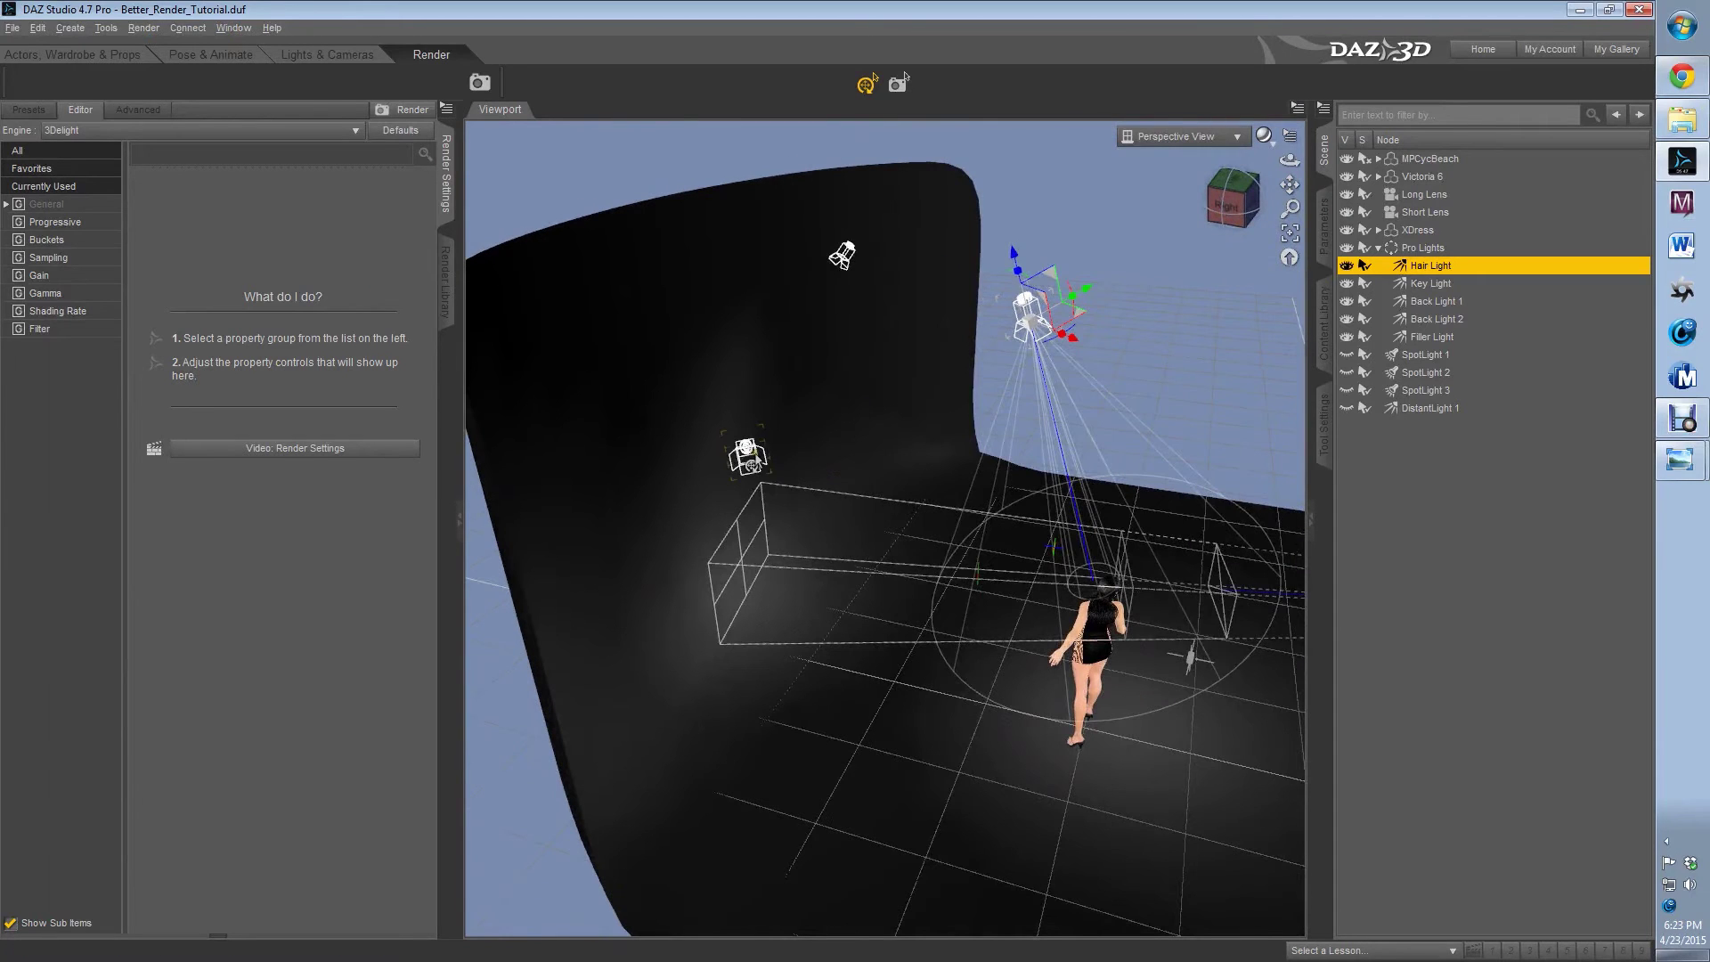
left_click(747, 456)
Select Back Light 1, then Back Light 2, and orbit to see Back Light 2's aim.
left_click(843, 258)
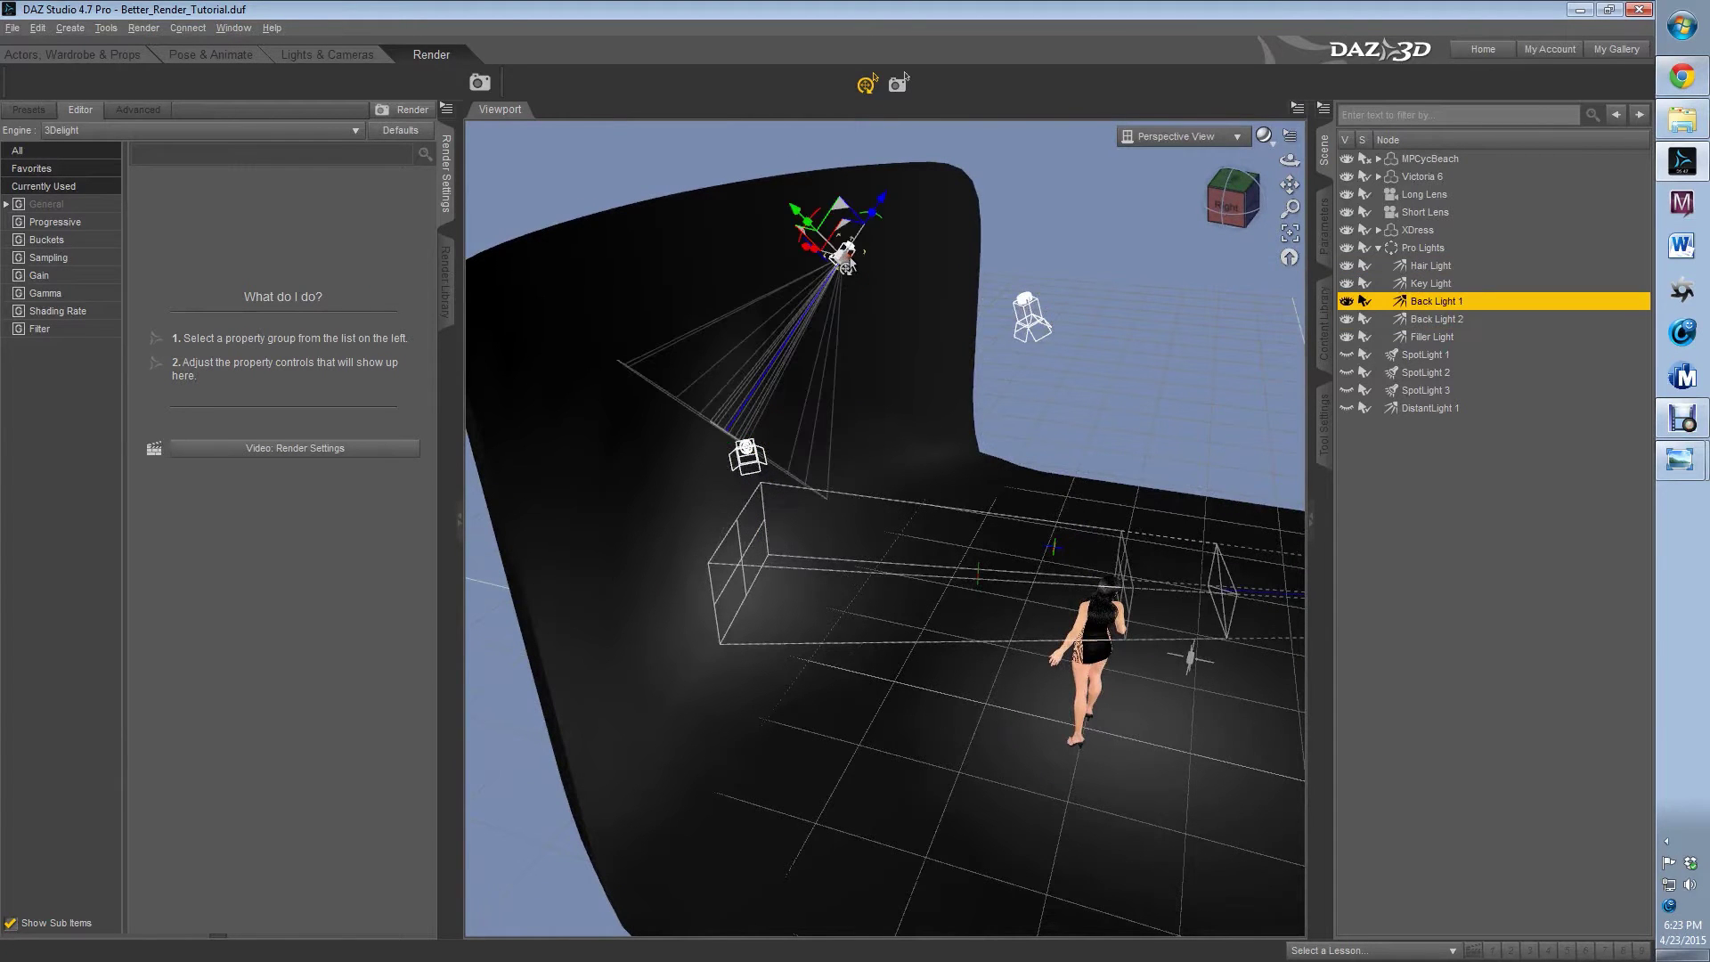
left_click(747, 476)
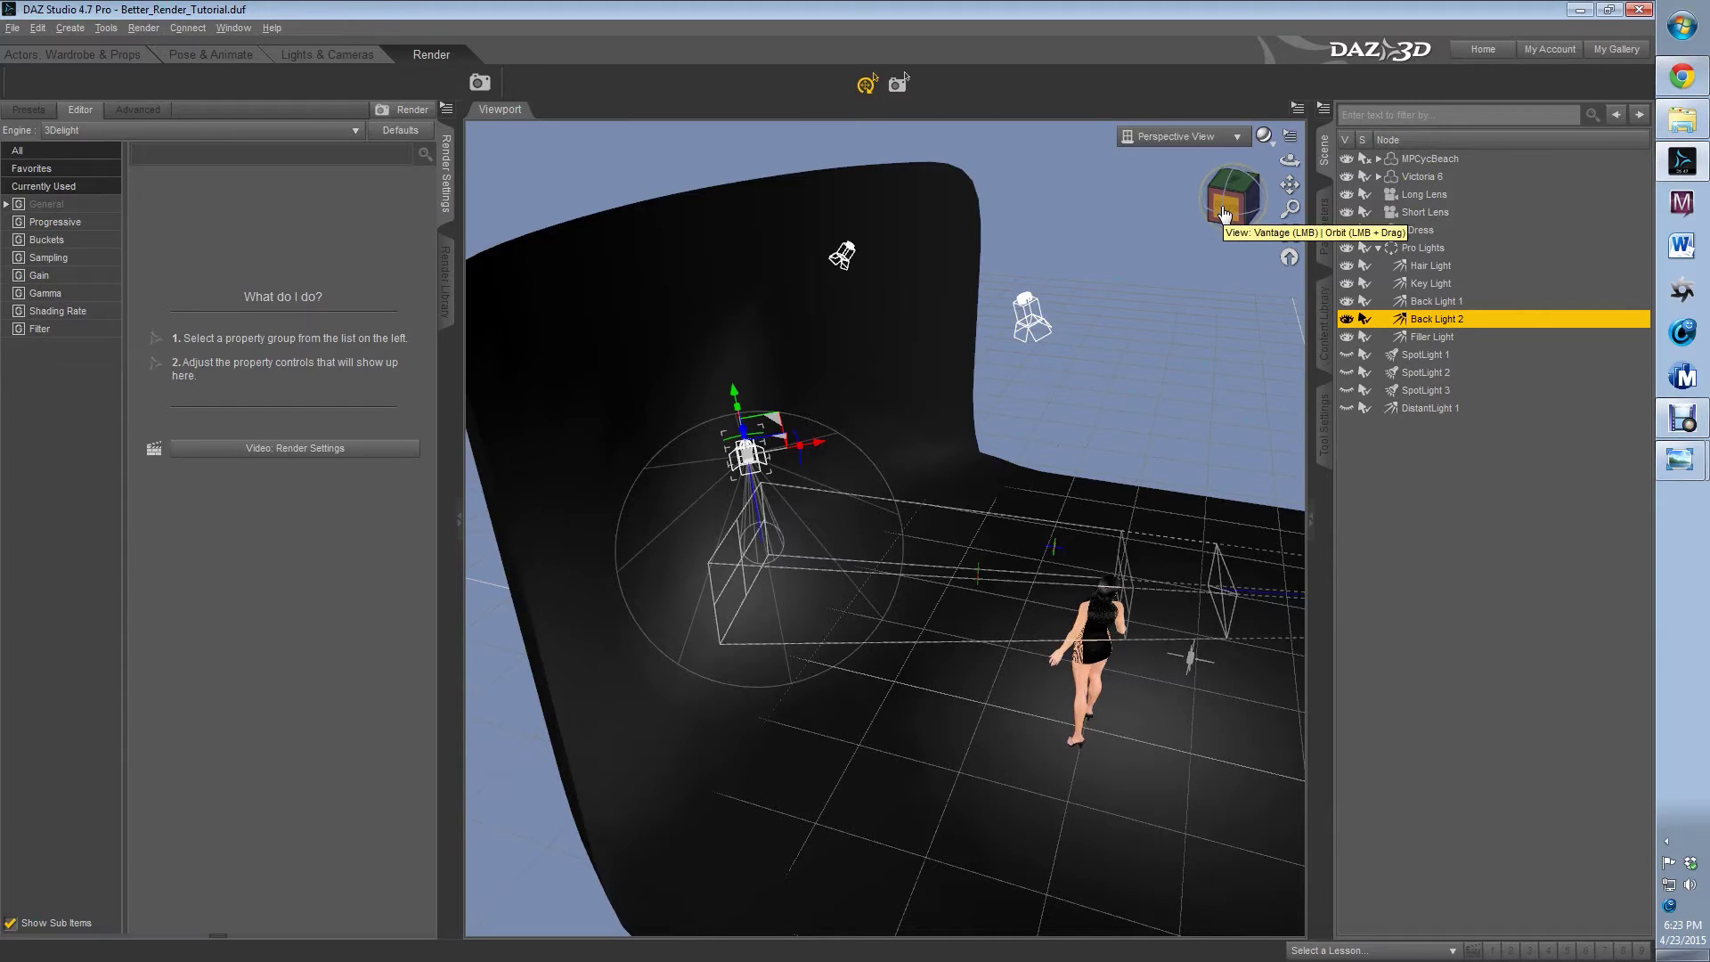
left_click_drag(1225, 214, 936, 116)
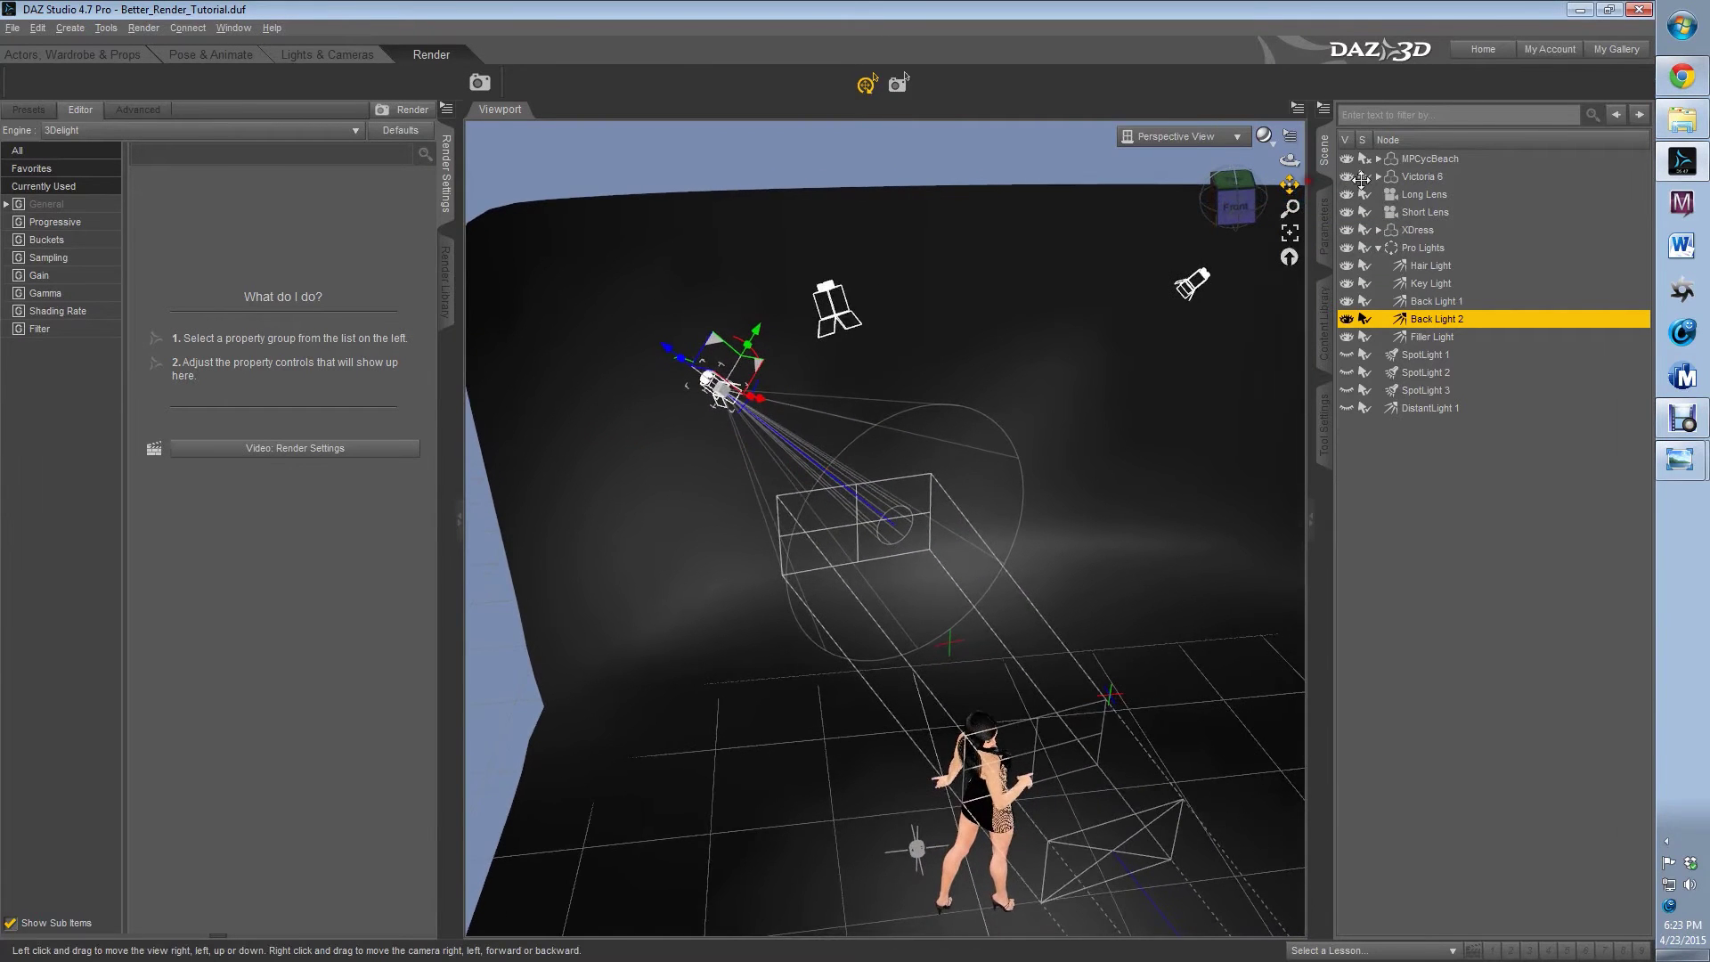
Inspect the Cyc backdrop's AoA_GrassShader surface, then switch to the rendered portrait in Photo Viewer.
left_click(42, 55)
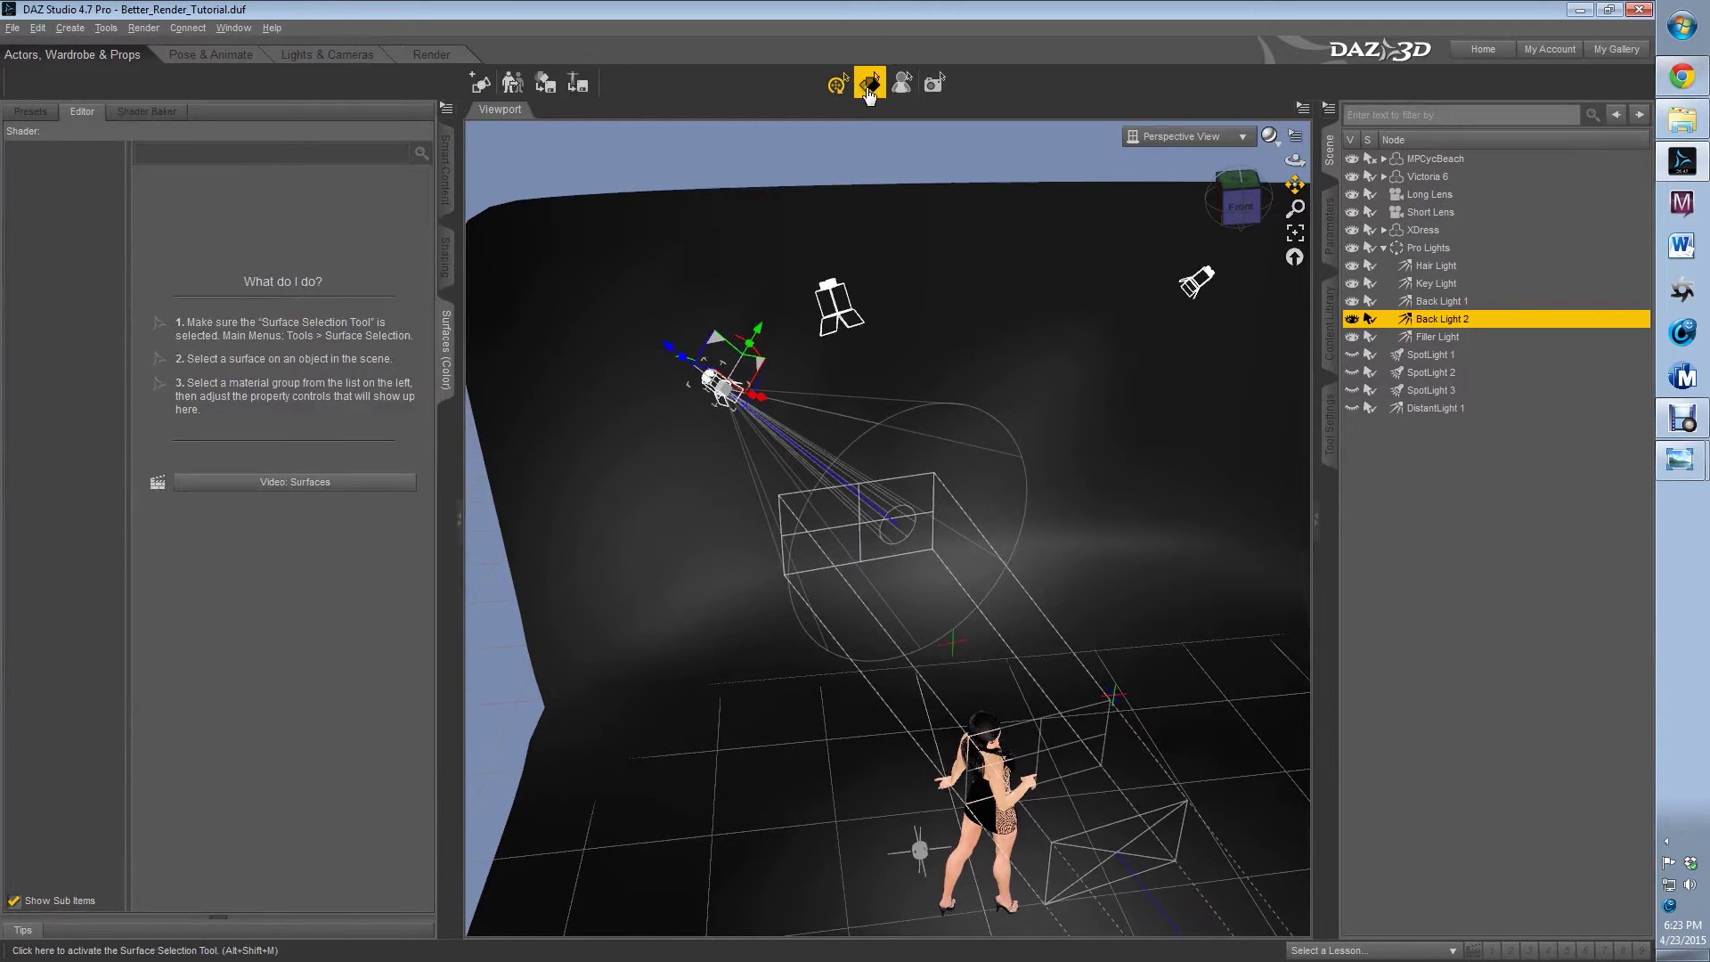
left_click(870, 89)
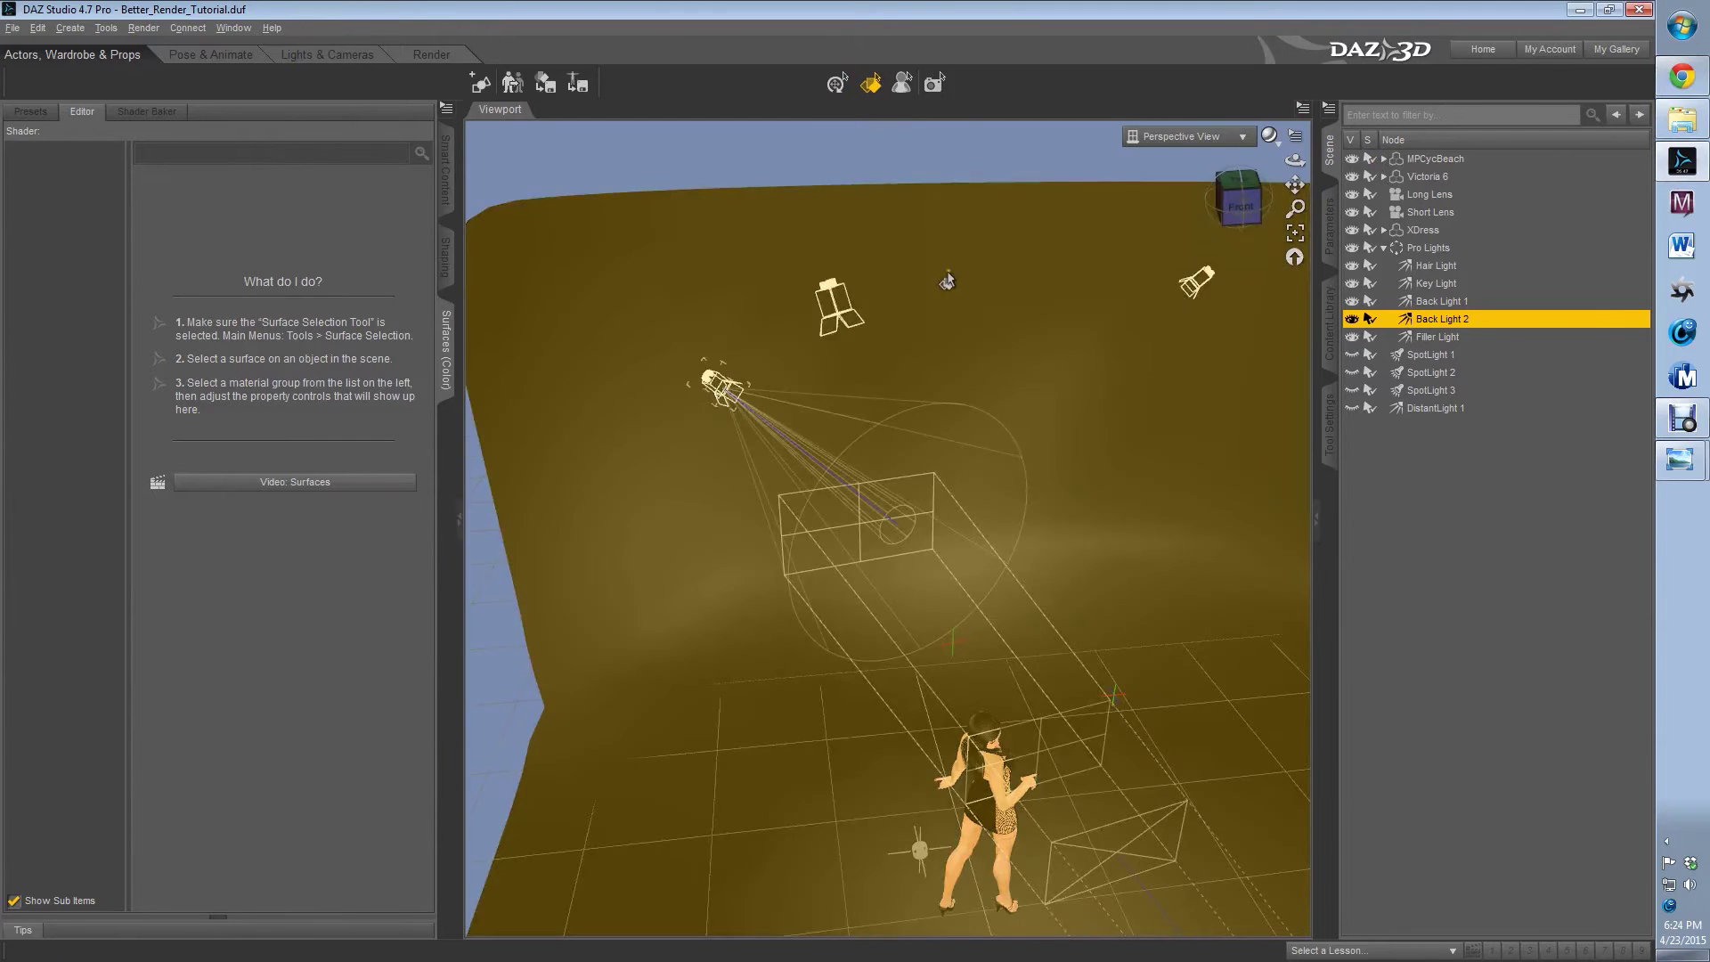
left_click(947, 282)
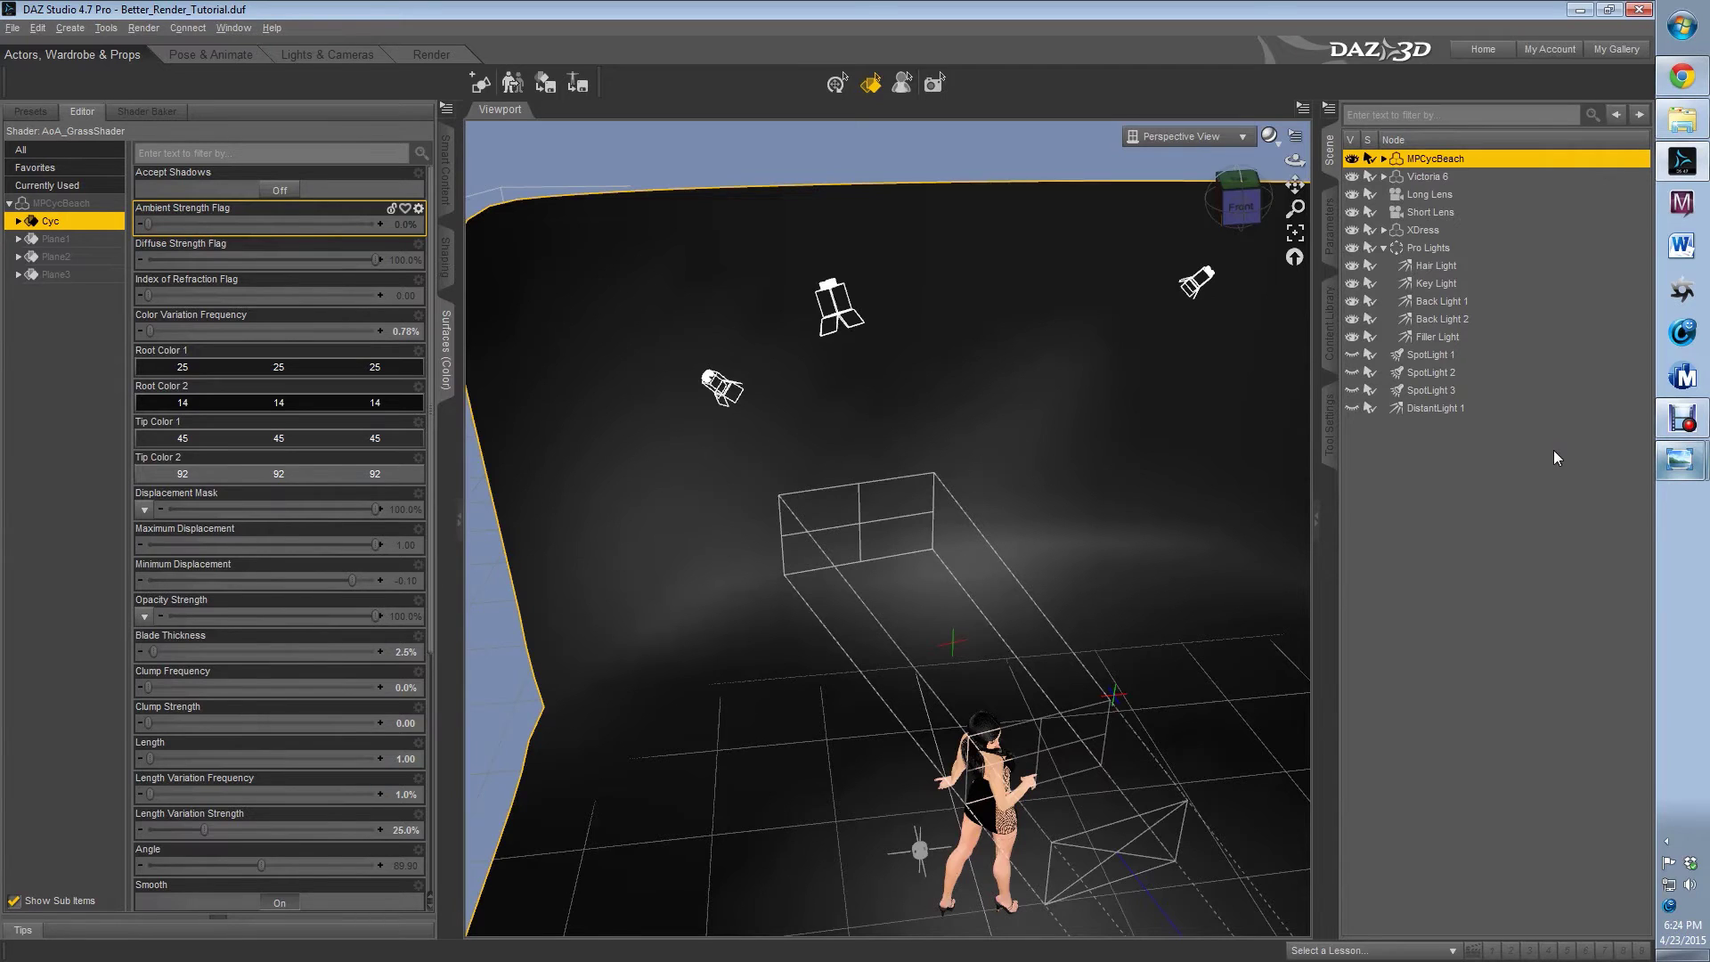
key("alt+Tab")
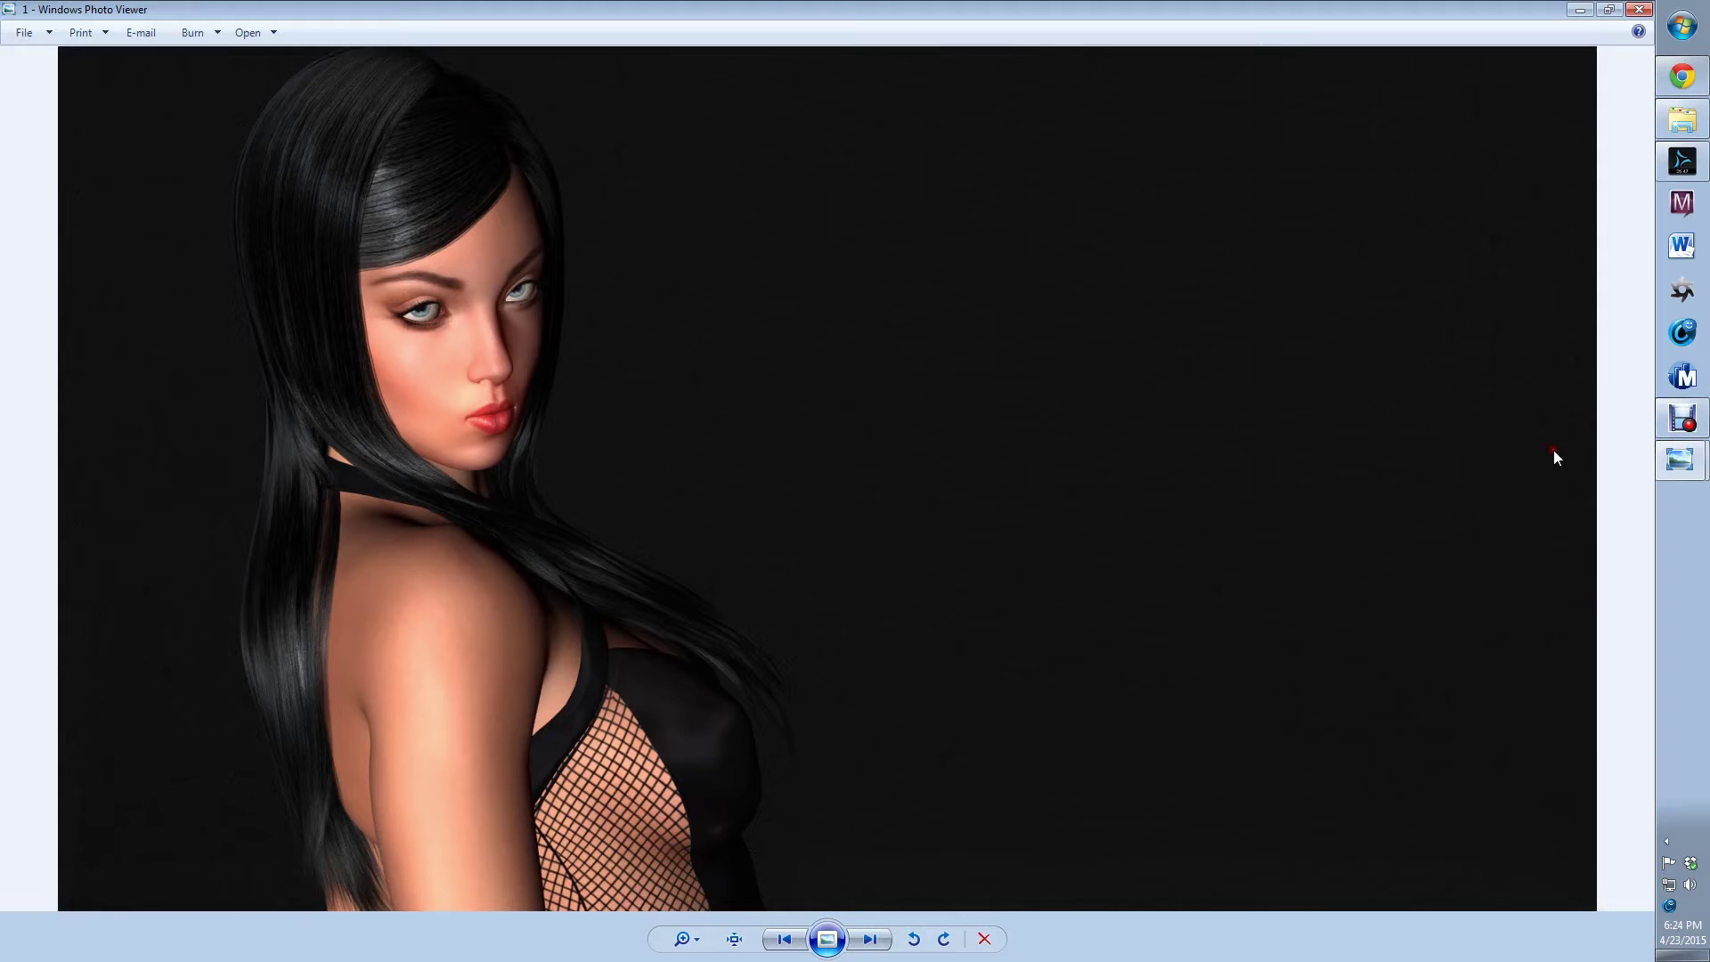
Flip between the black-background and grey-background renders, then return to DAZ Studio.
left_click(872, 940)
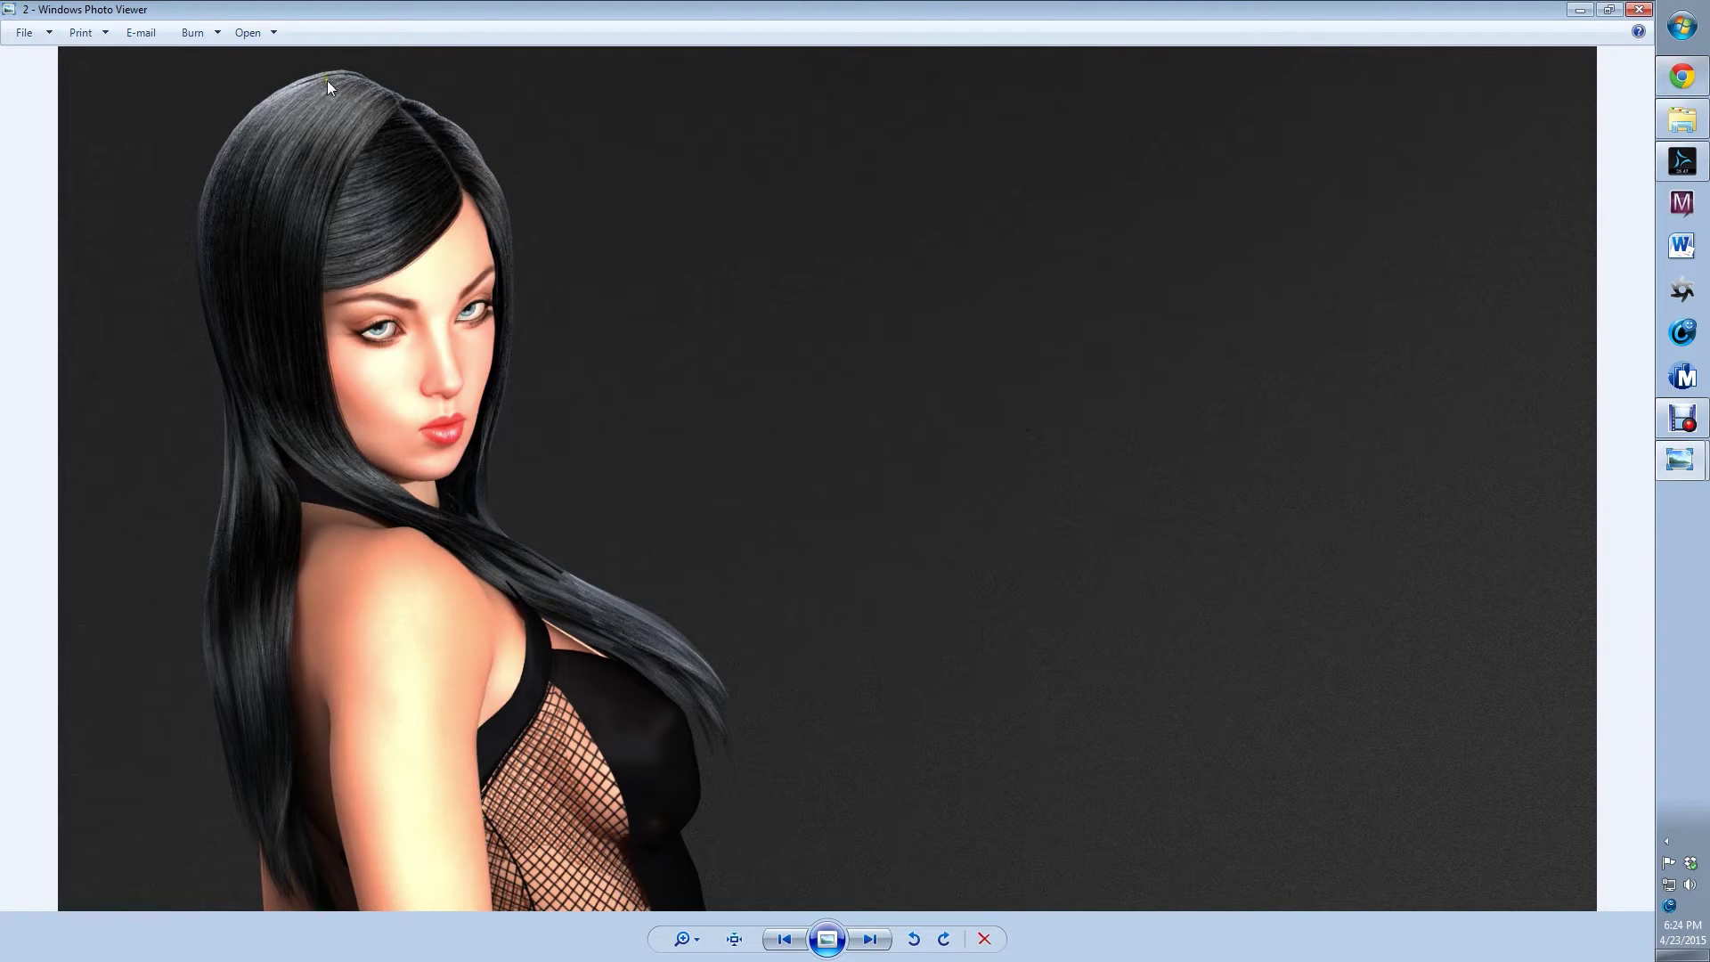
key("Left")
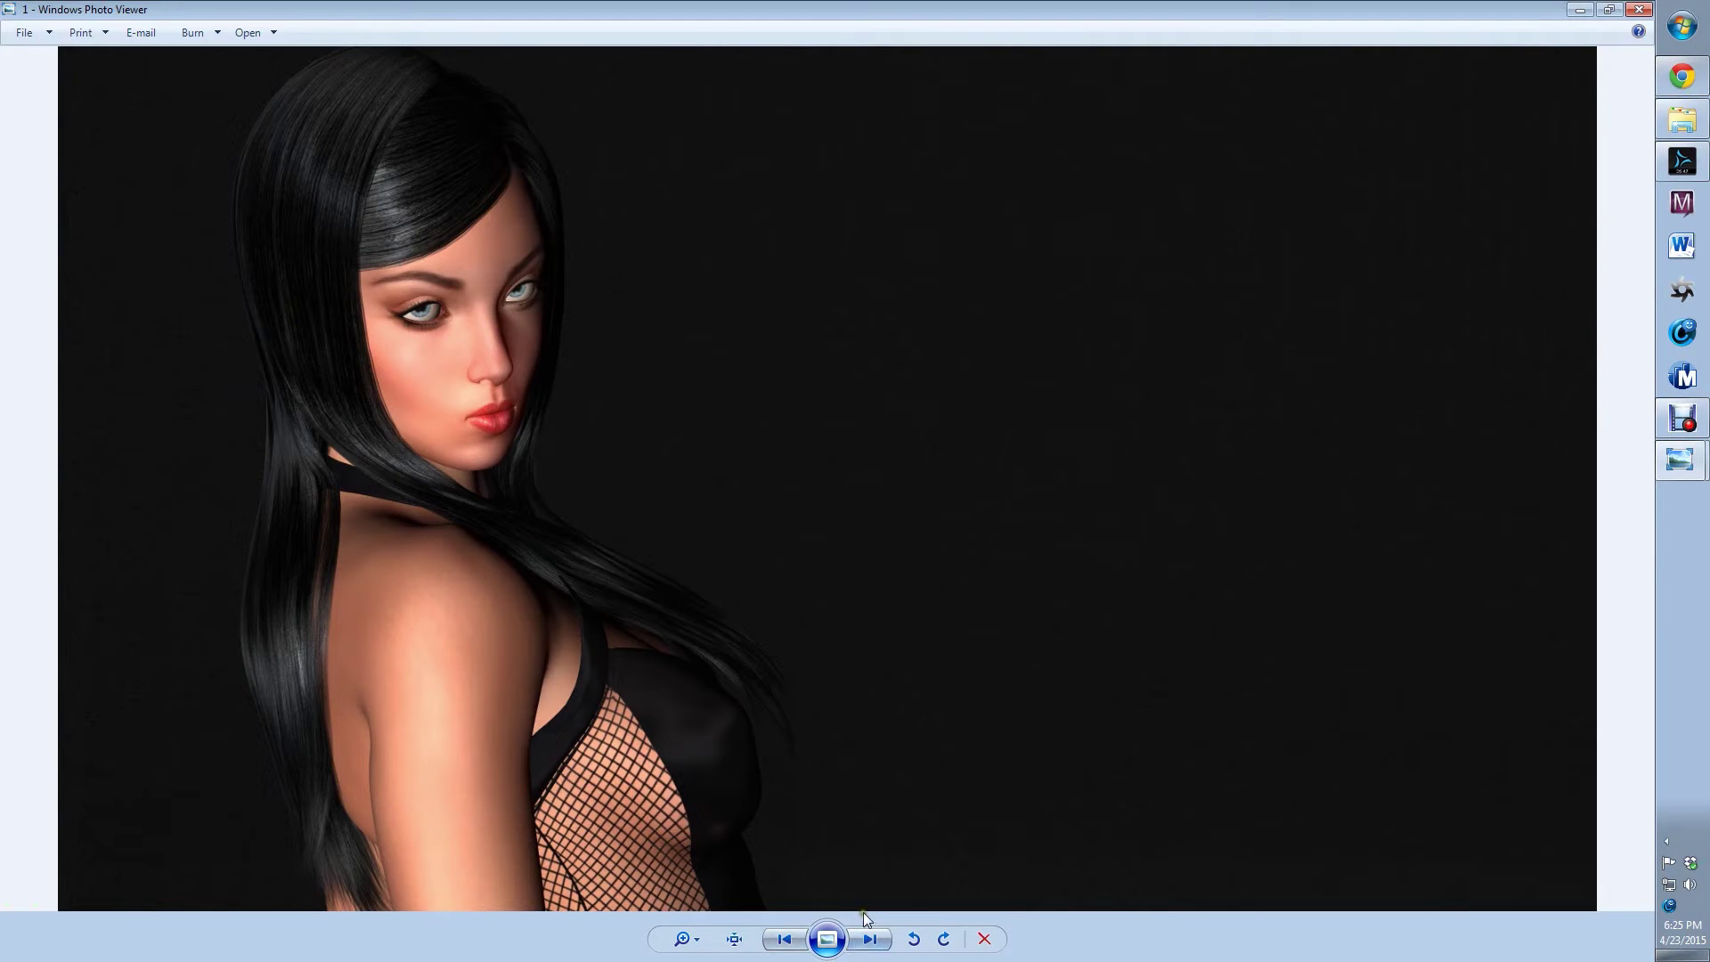
left_click(869, 939)
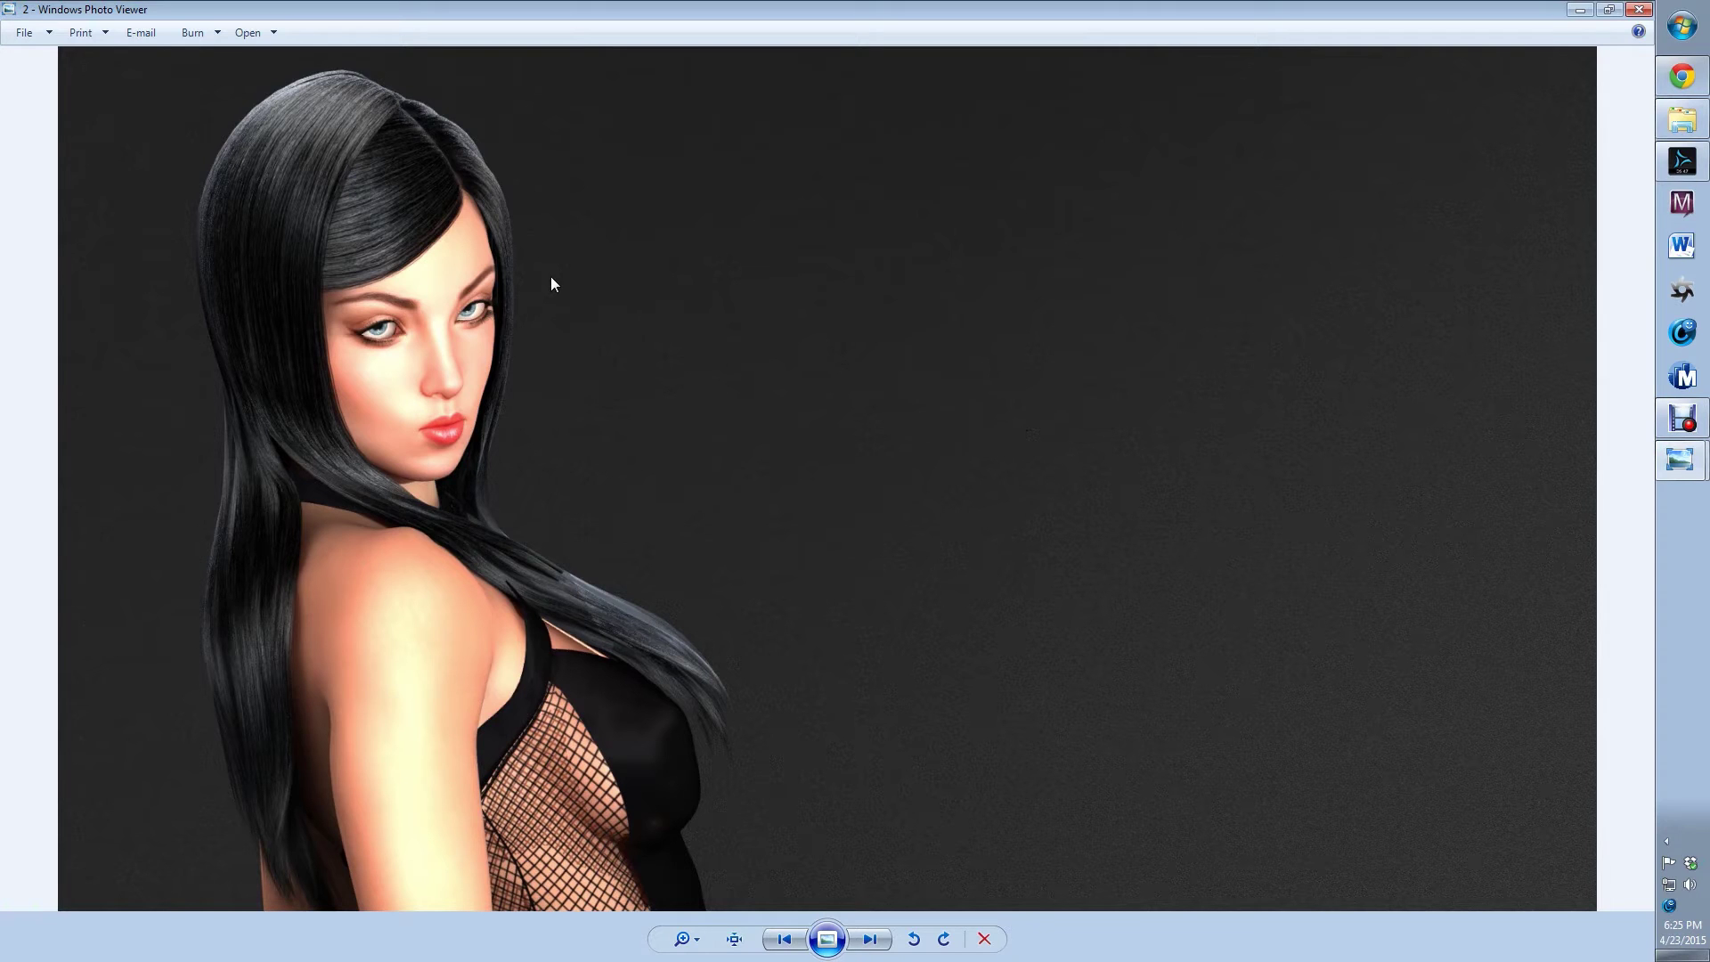
left_click(784, 939)
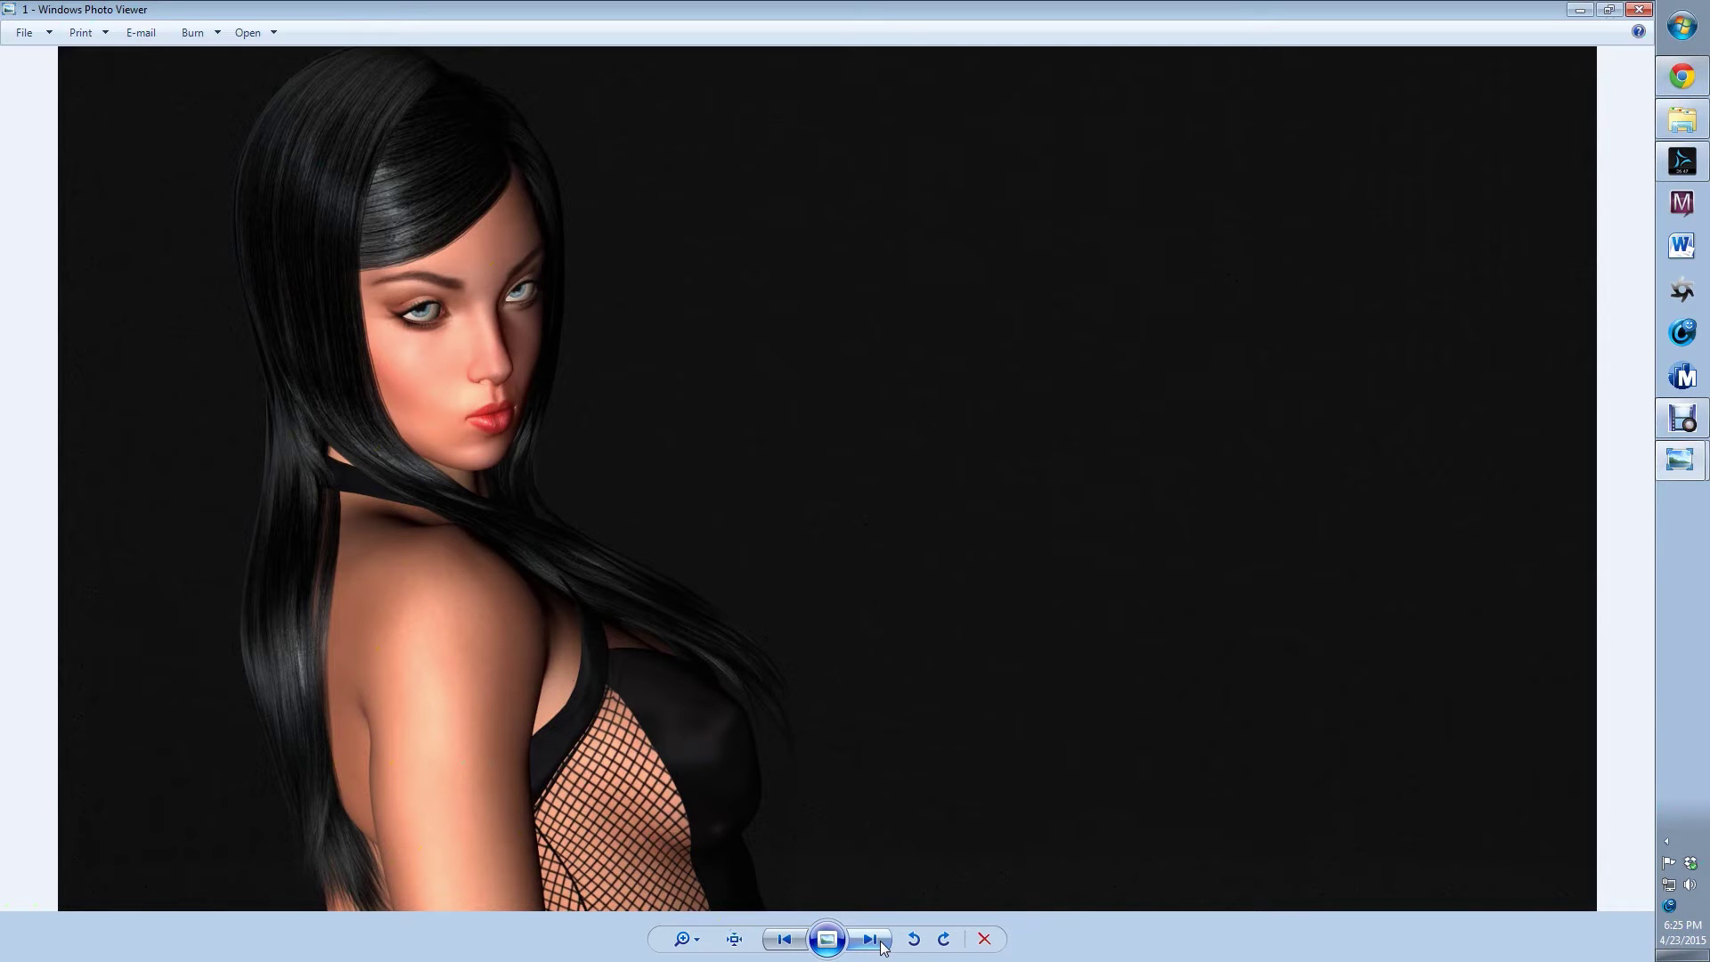
left_click(882, 946)
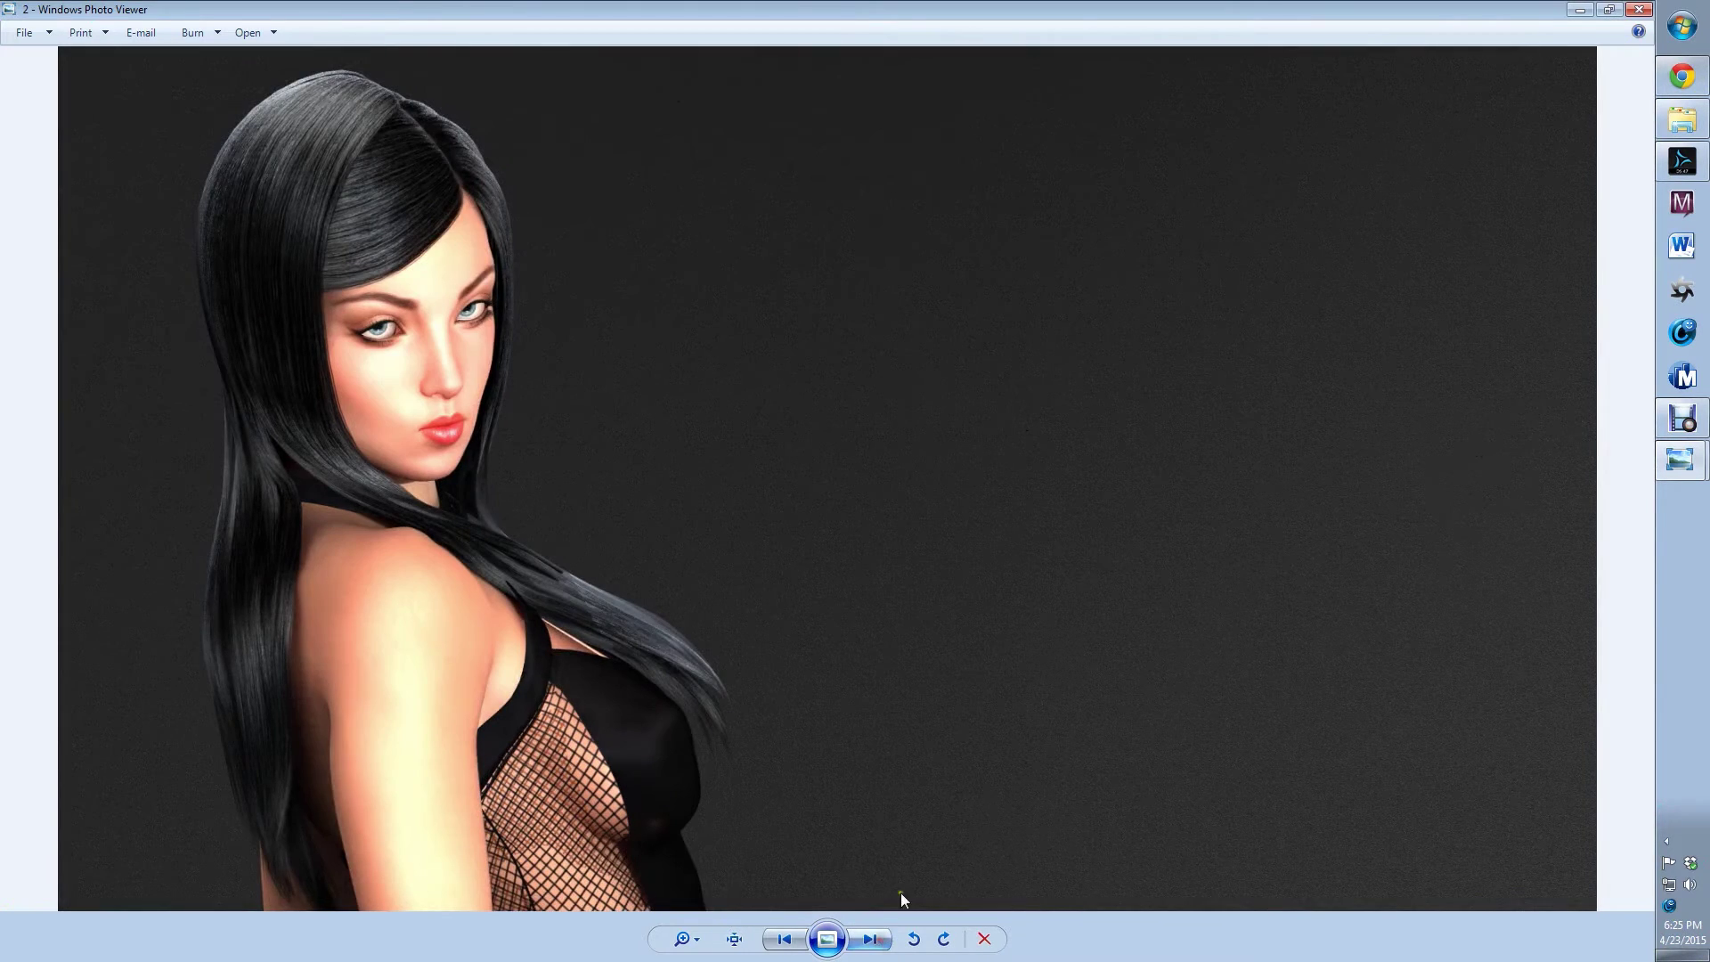
left_click(1682, 162)
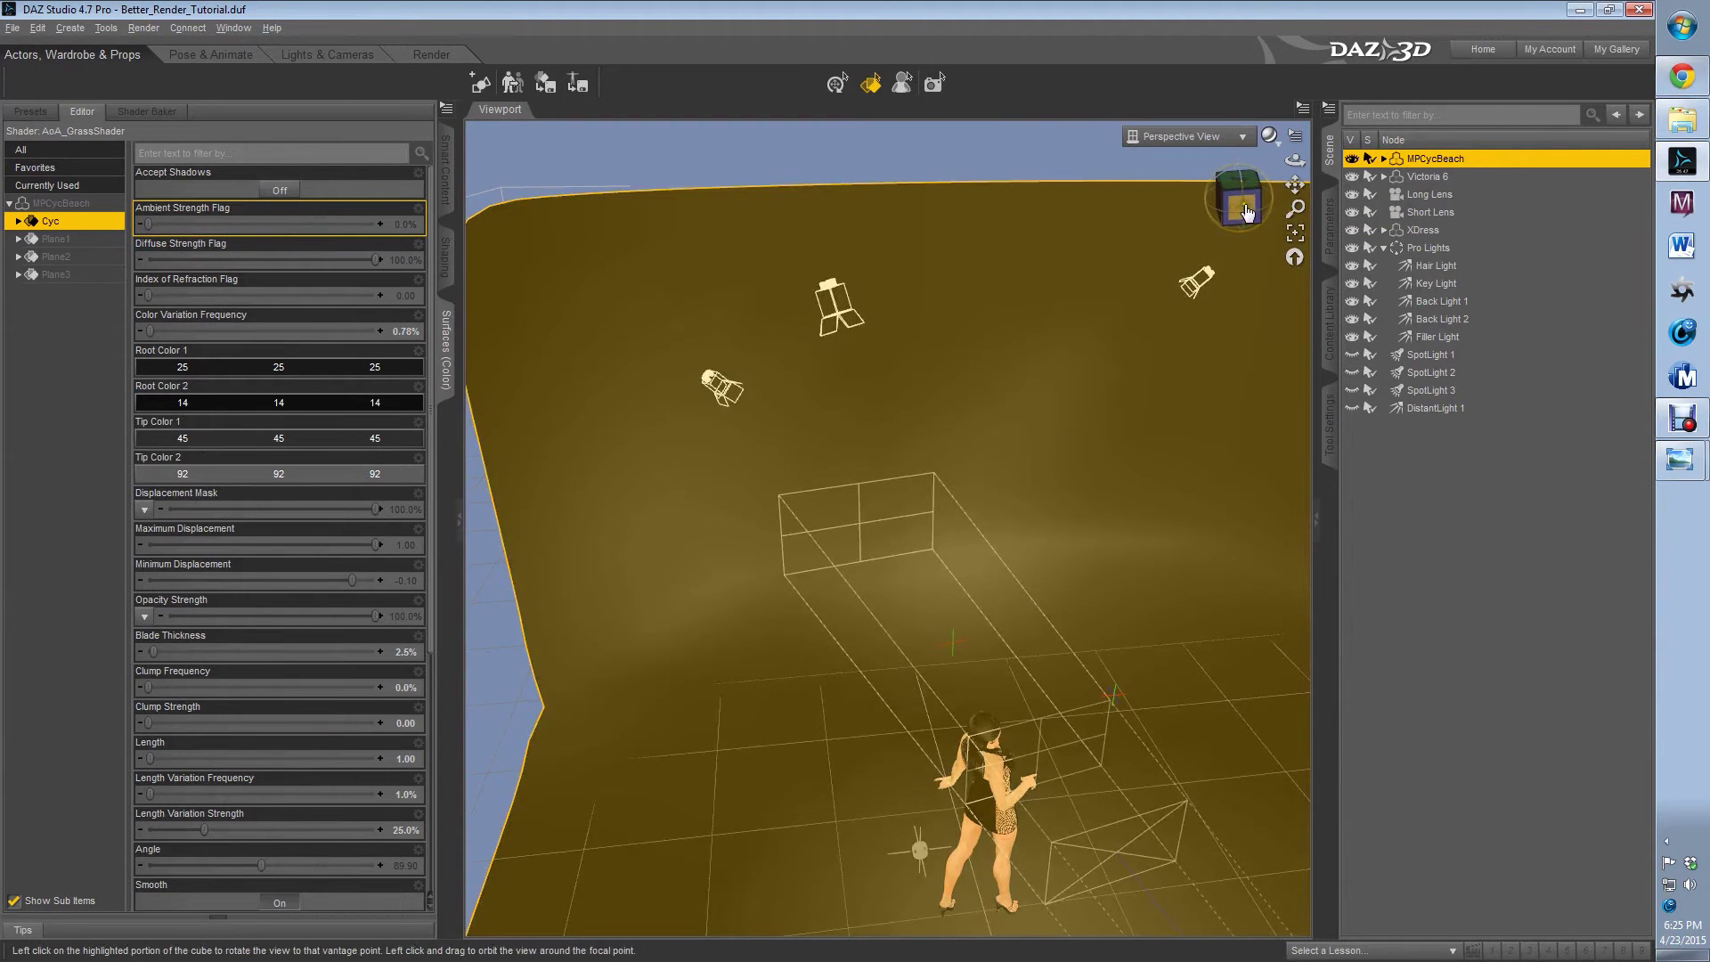
Compare the Long Lens and Short Lens camera framings, ending with Long Lens selected.
left_click(1247, 212)
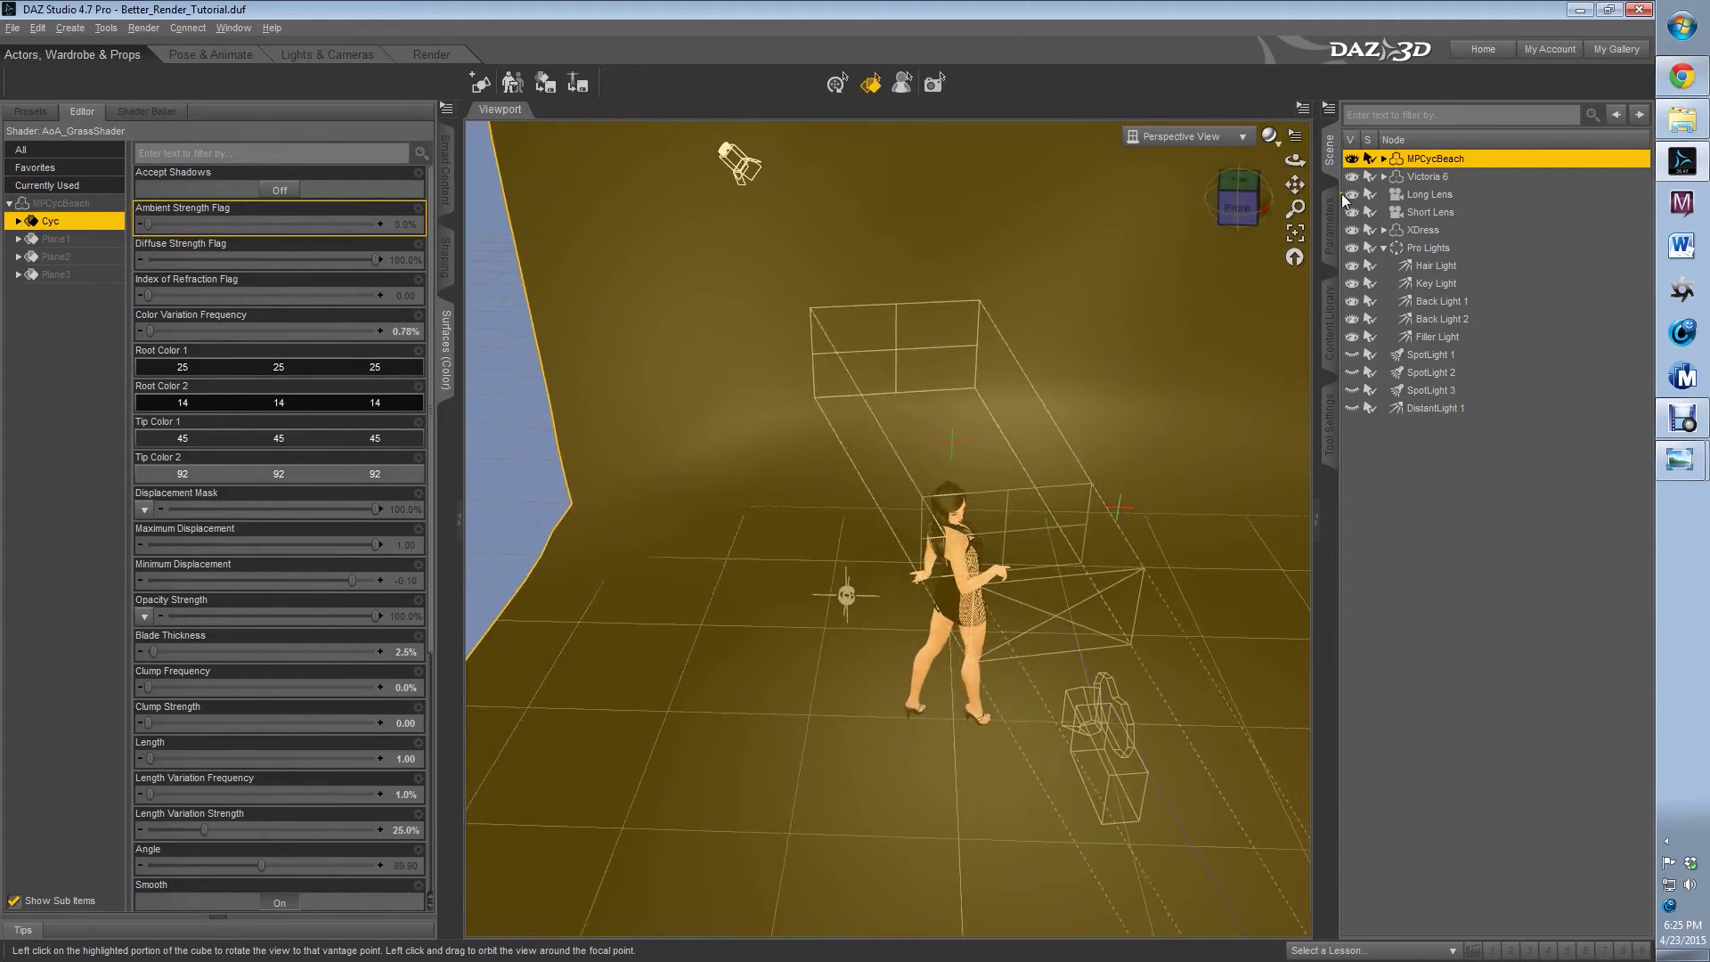
left_click(1448, 195)
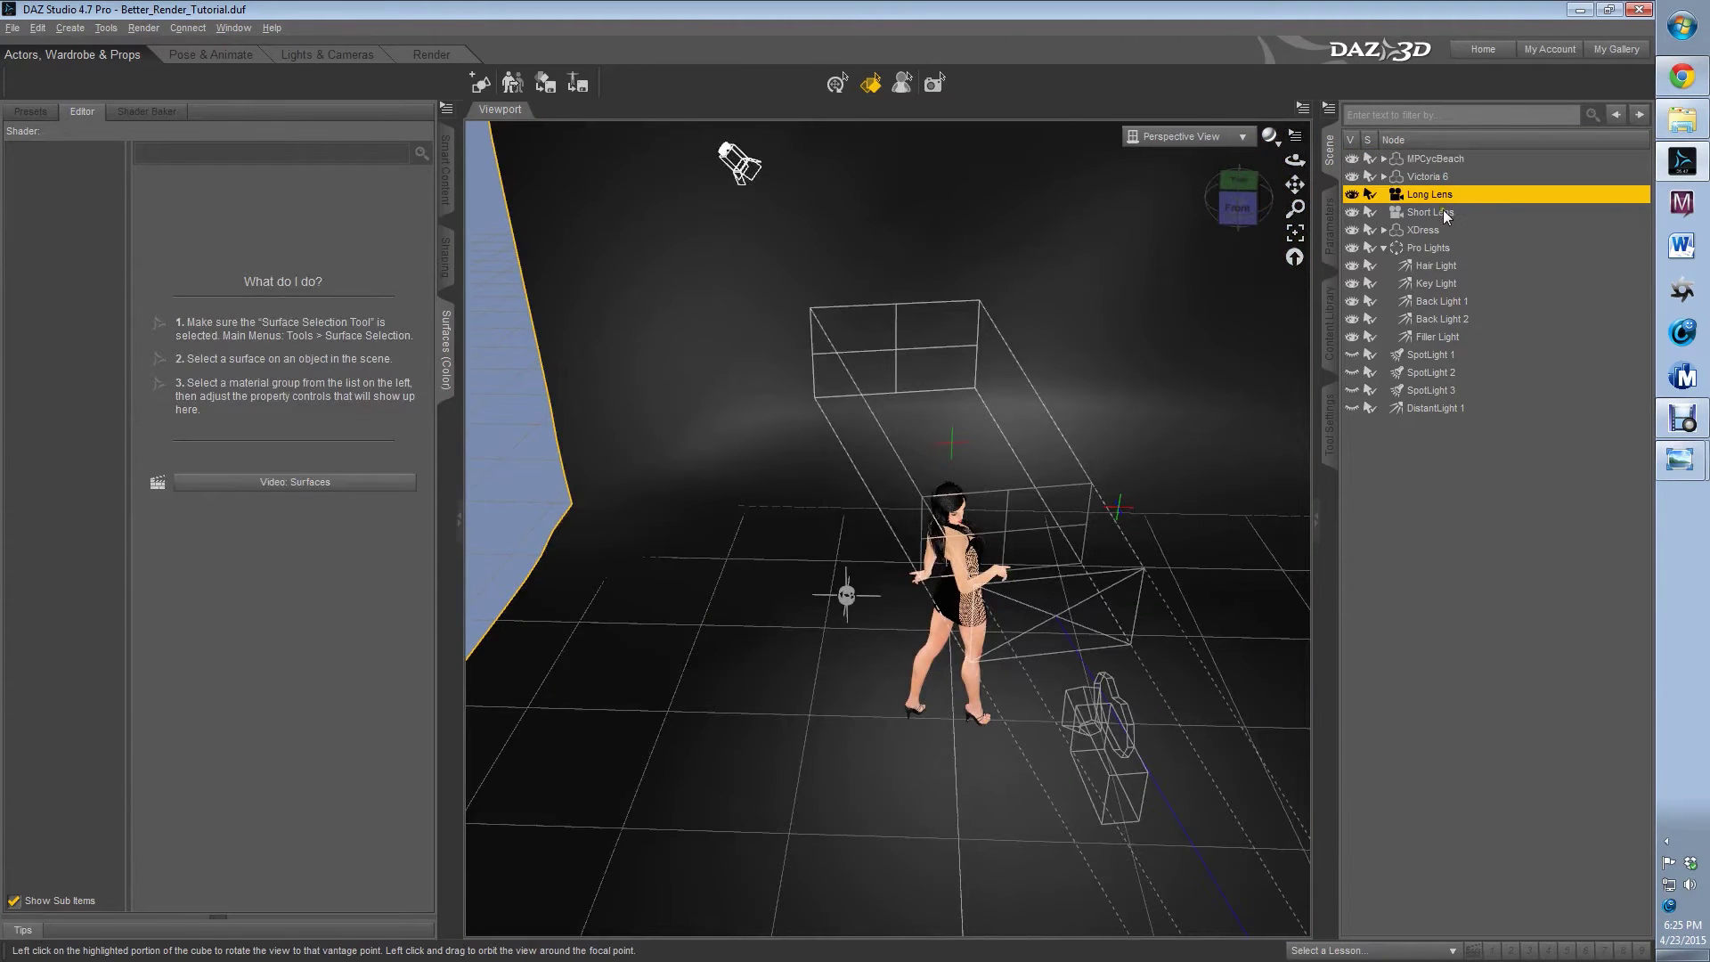
left_click(1443, 212)
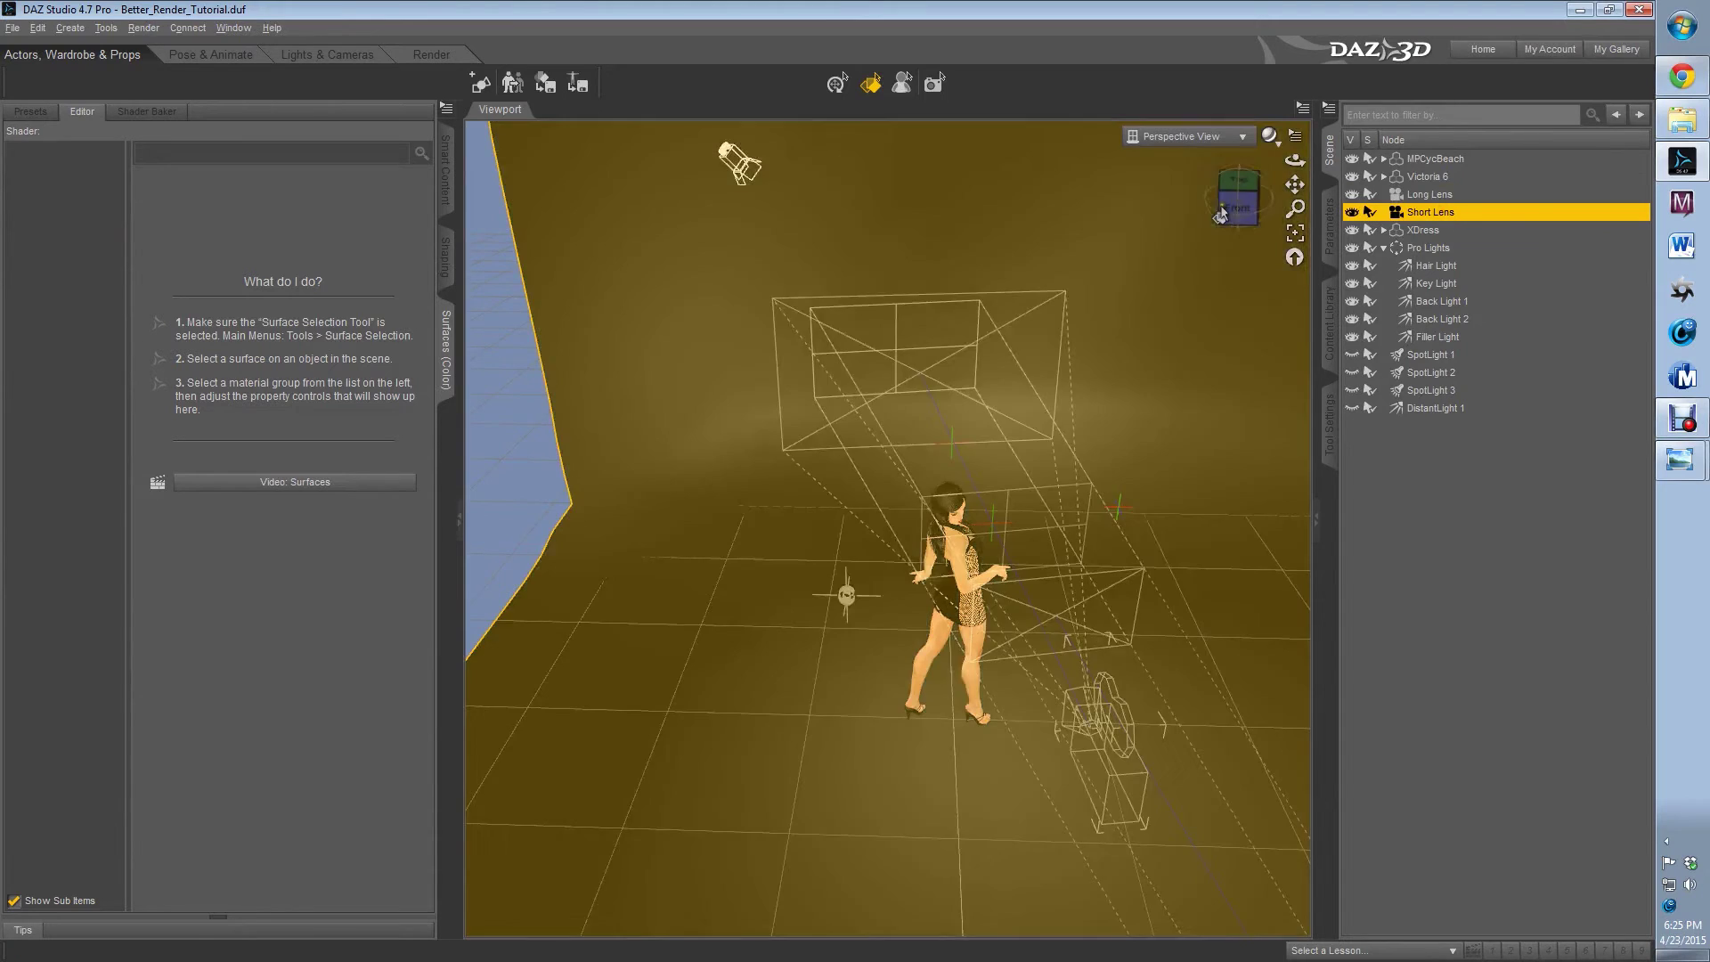
left_click(1221, 214)
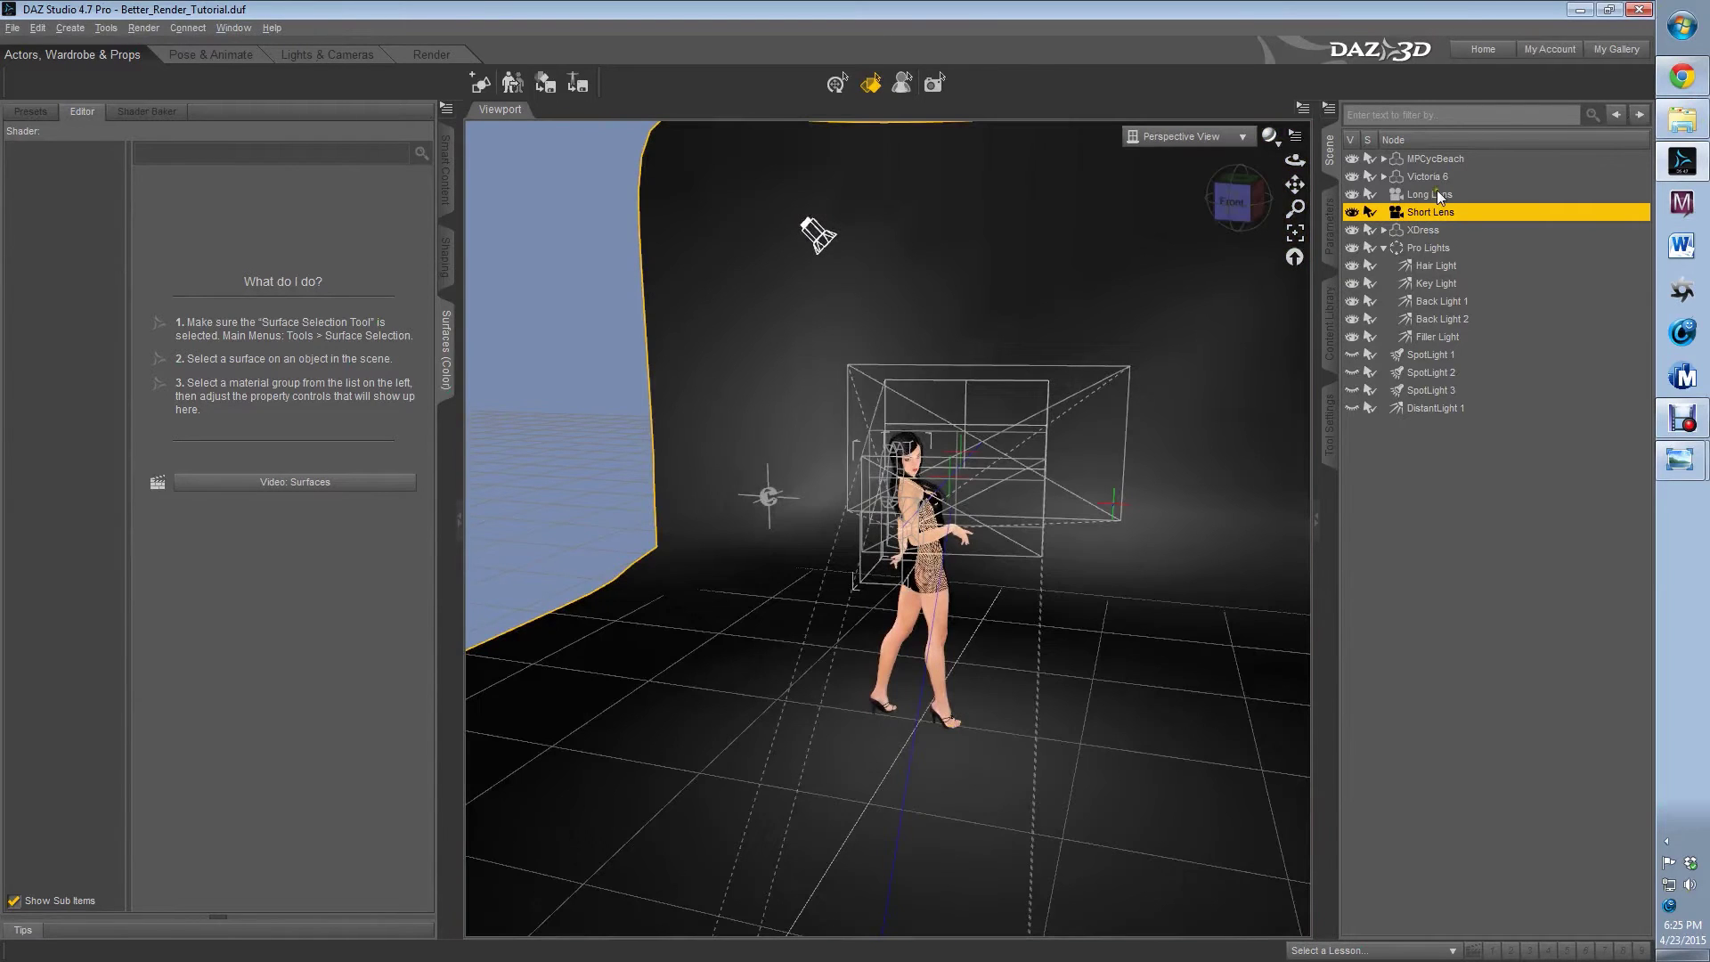
left_click(1436, 196)
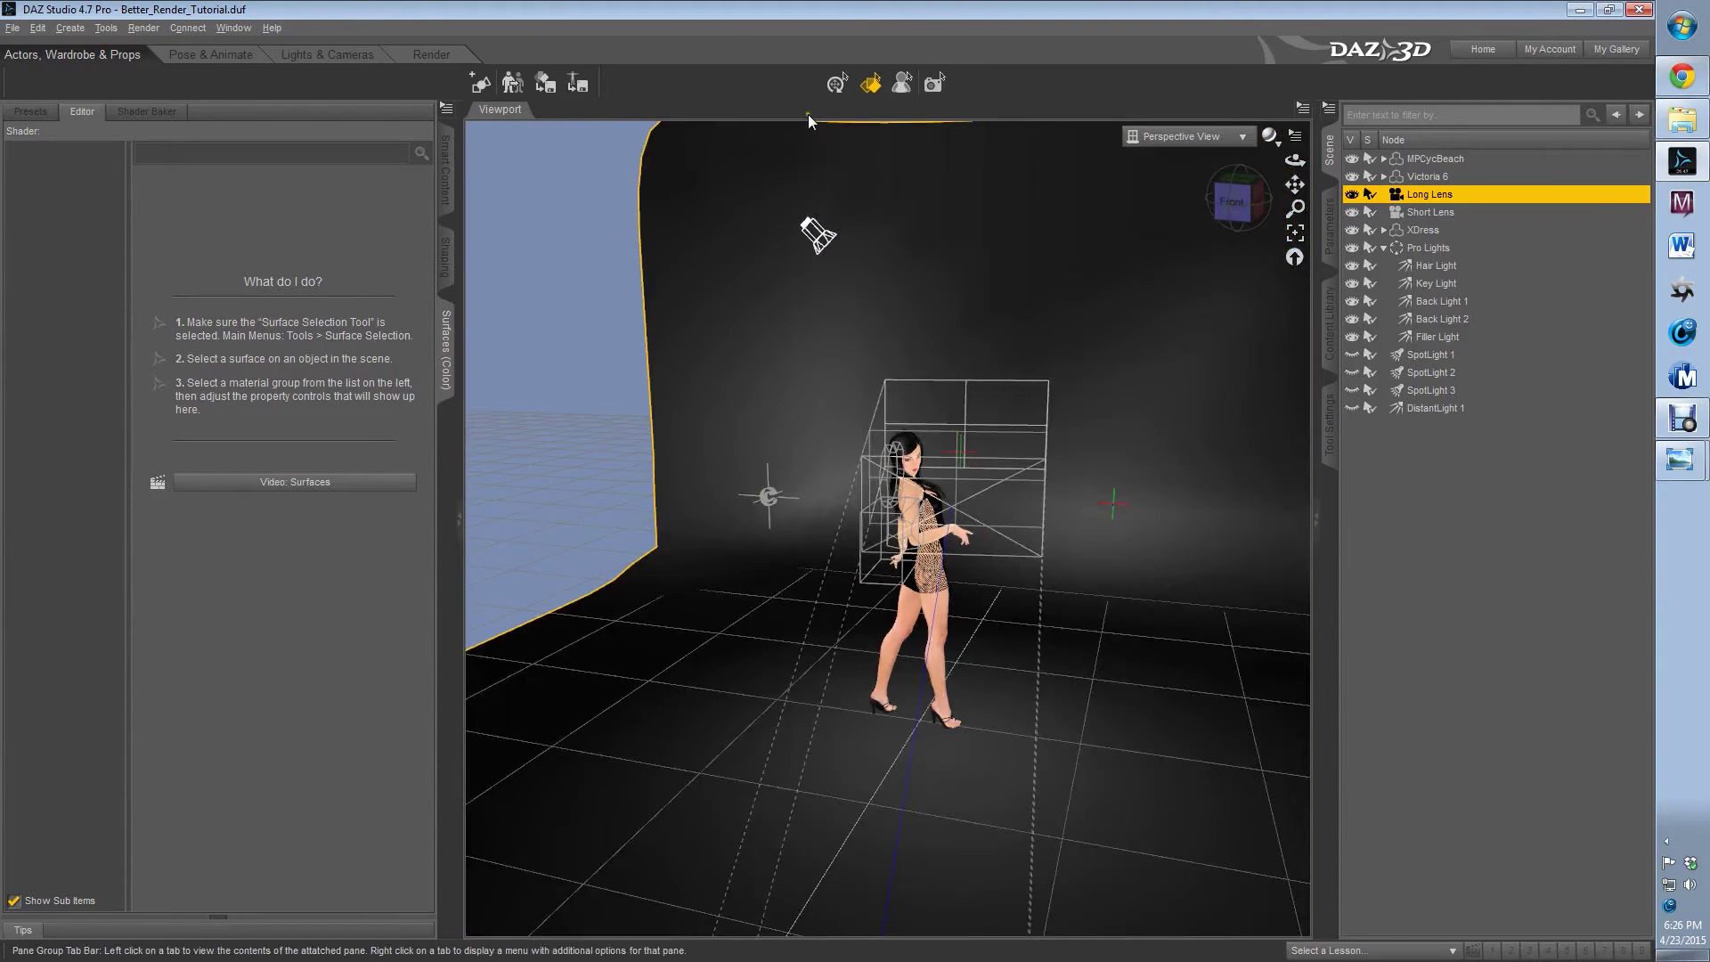
left_click(837, 83)
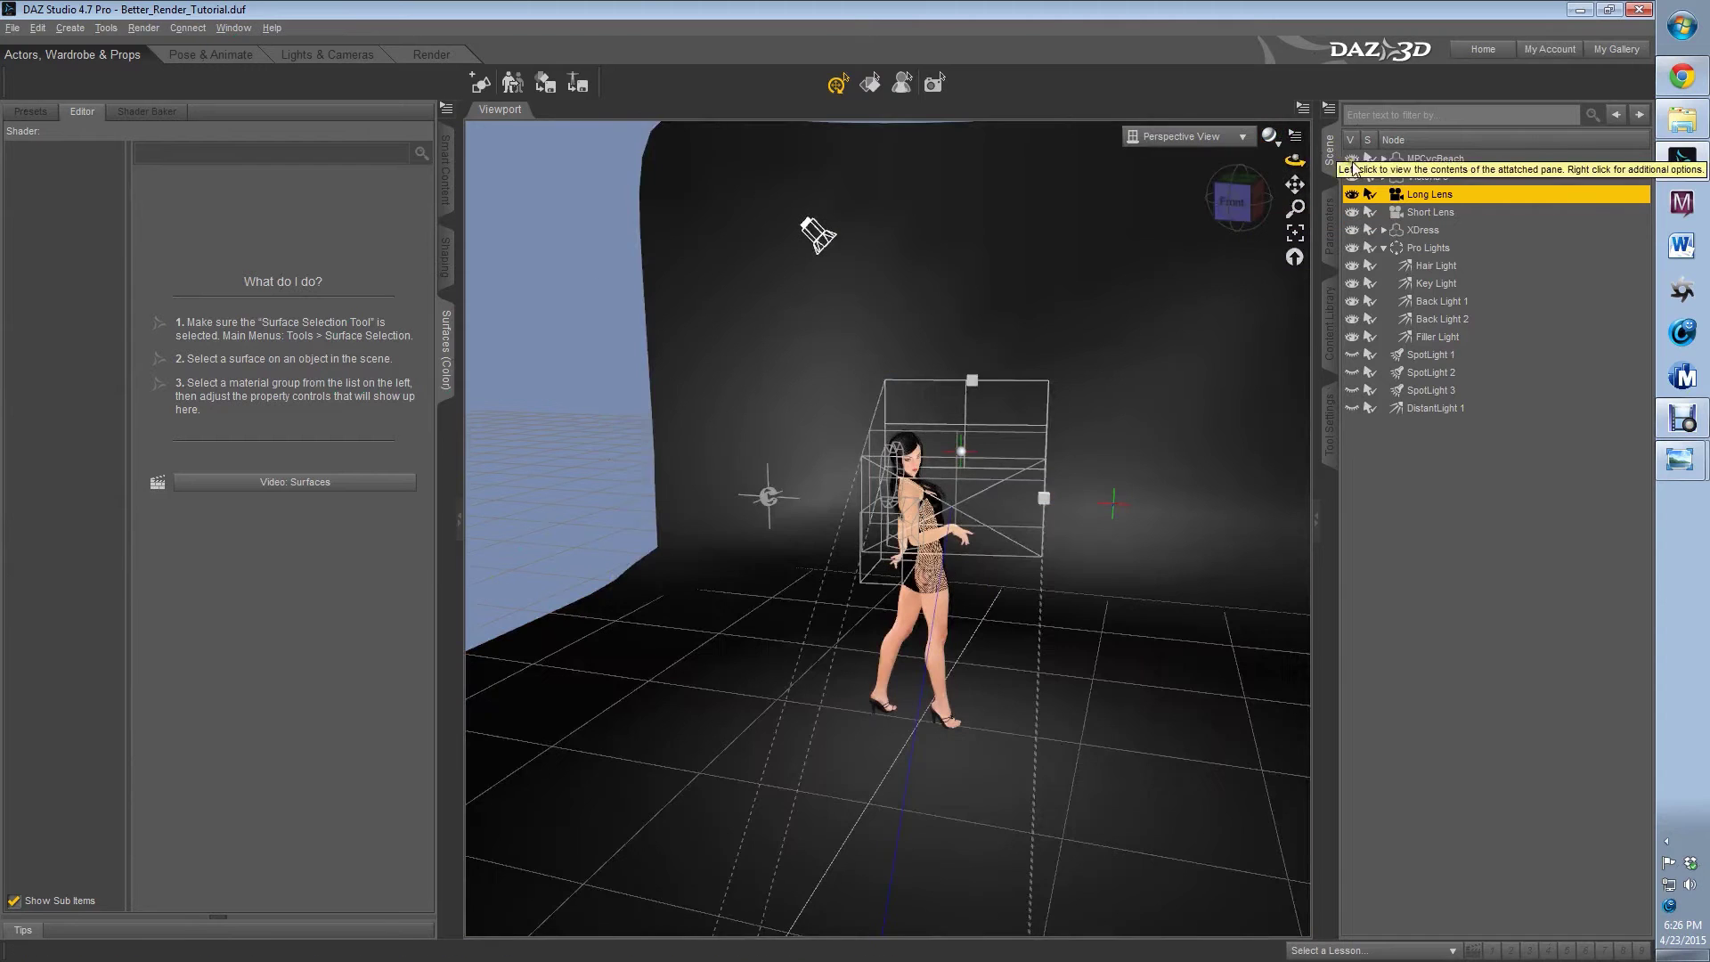
Make the MPCycBeach backdrop unselectable and reframe on the floor and Long Lens camera.
left_click(1370, 158)
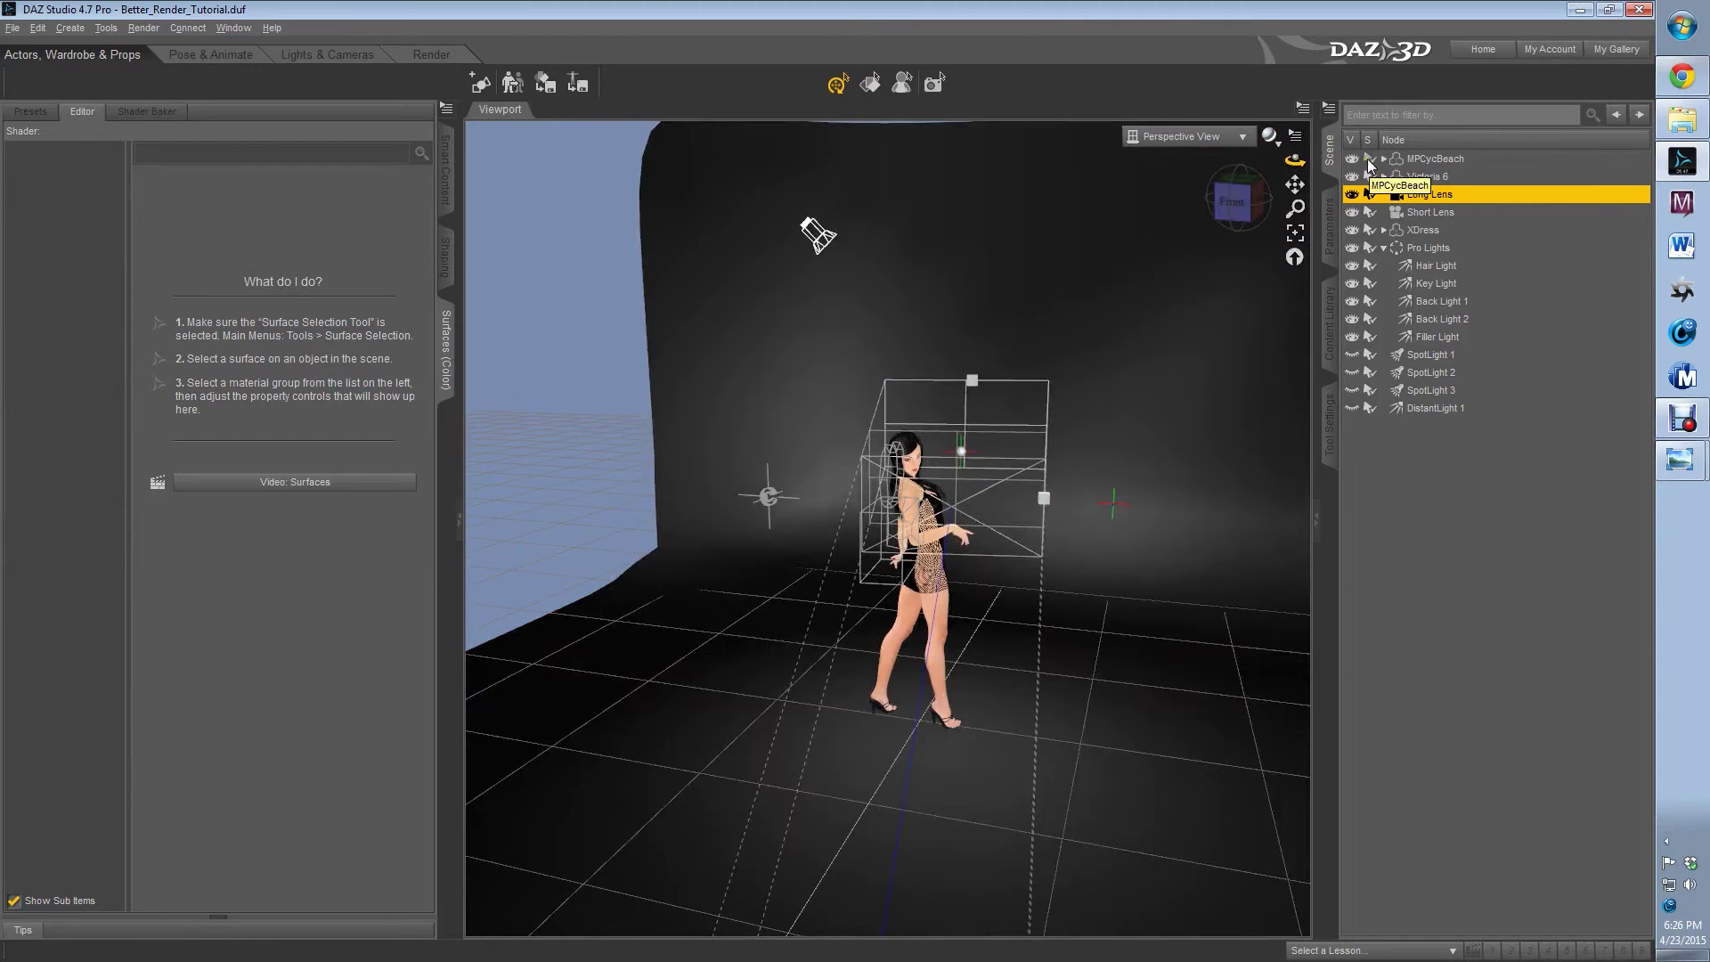
mouse_move(1245, 208)
left_mouse_down()
mouse_move(1294, 184)
mouse_move(1235, 200)
mouse_move(1234, 185)
mouse_move(1243, 205)
left_mouse_up()
left_click(1238, 201)
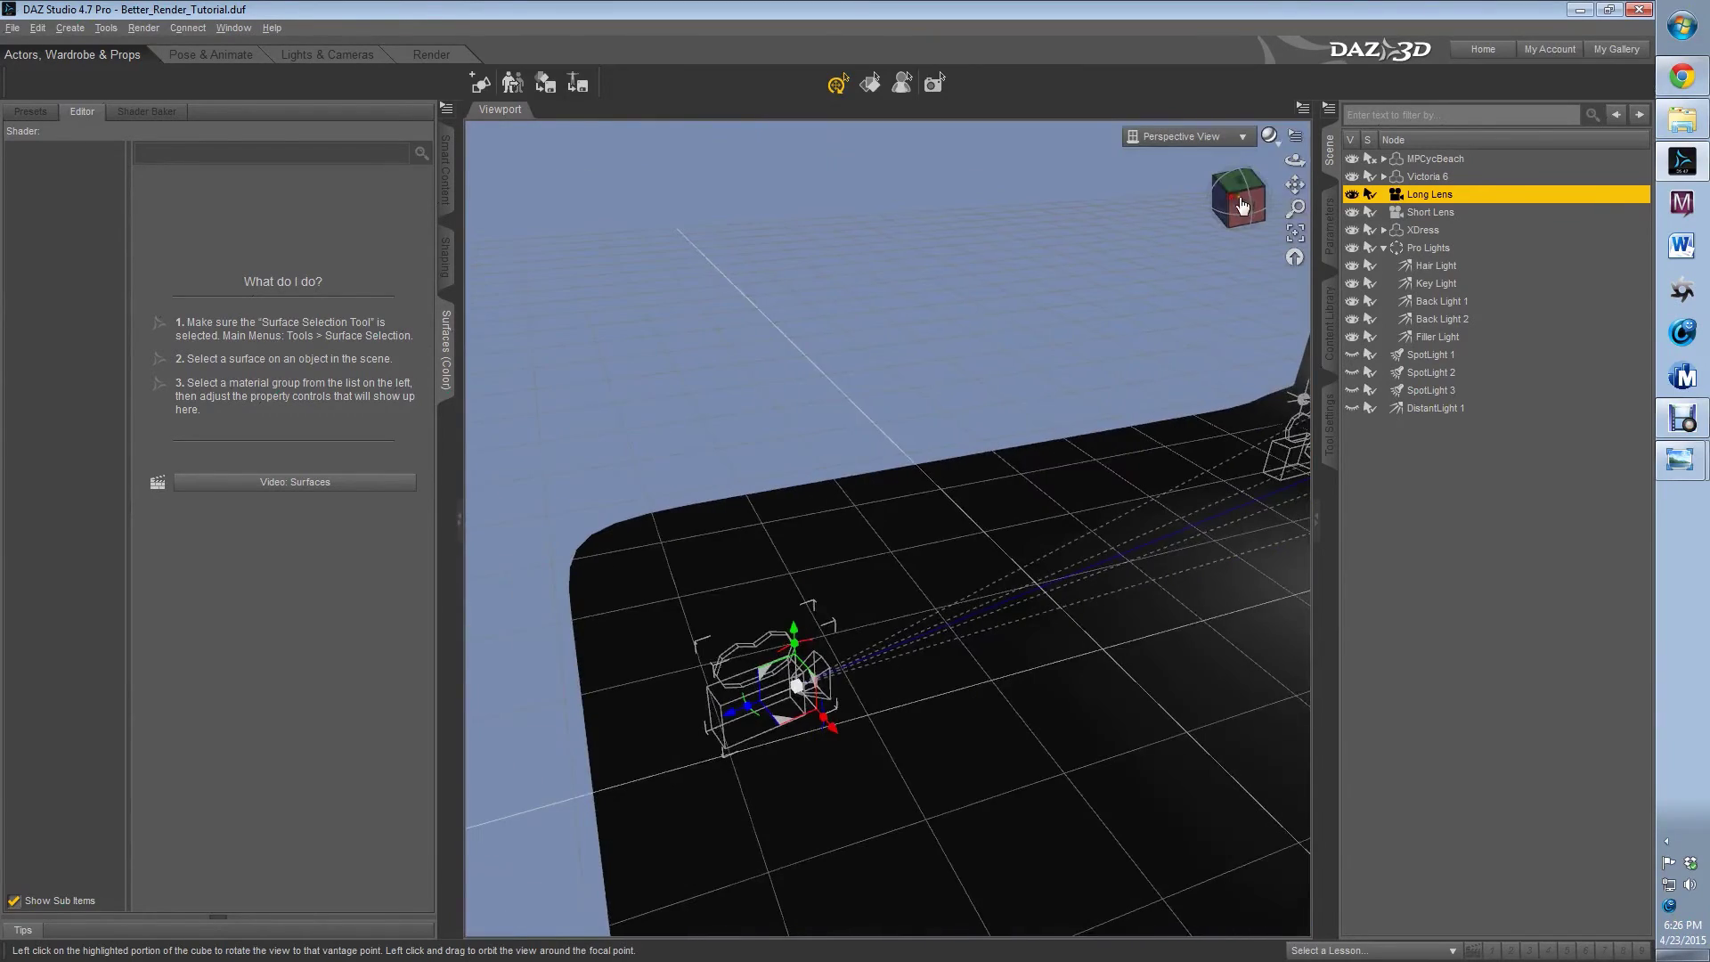
Show the Long Lens camera's parameters and toggle Depth of Field off and back on.
left_click(1327, 242)
mouse_move(1236, 196)
left_mouse_down()
mouse_move(1286, 184)
mouse_move(1265, 185)
left_mouse_up()
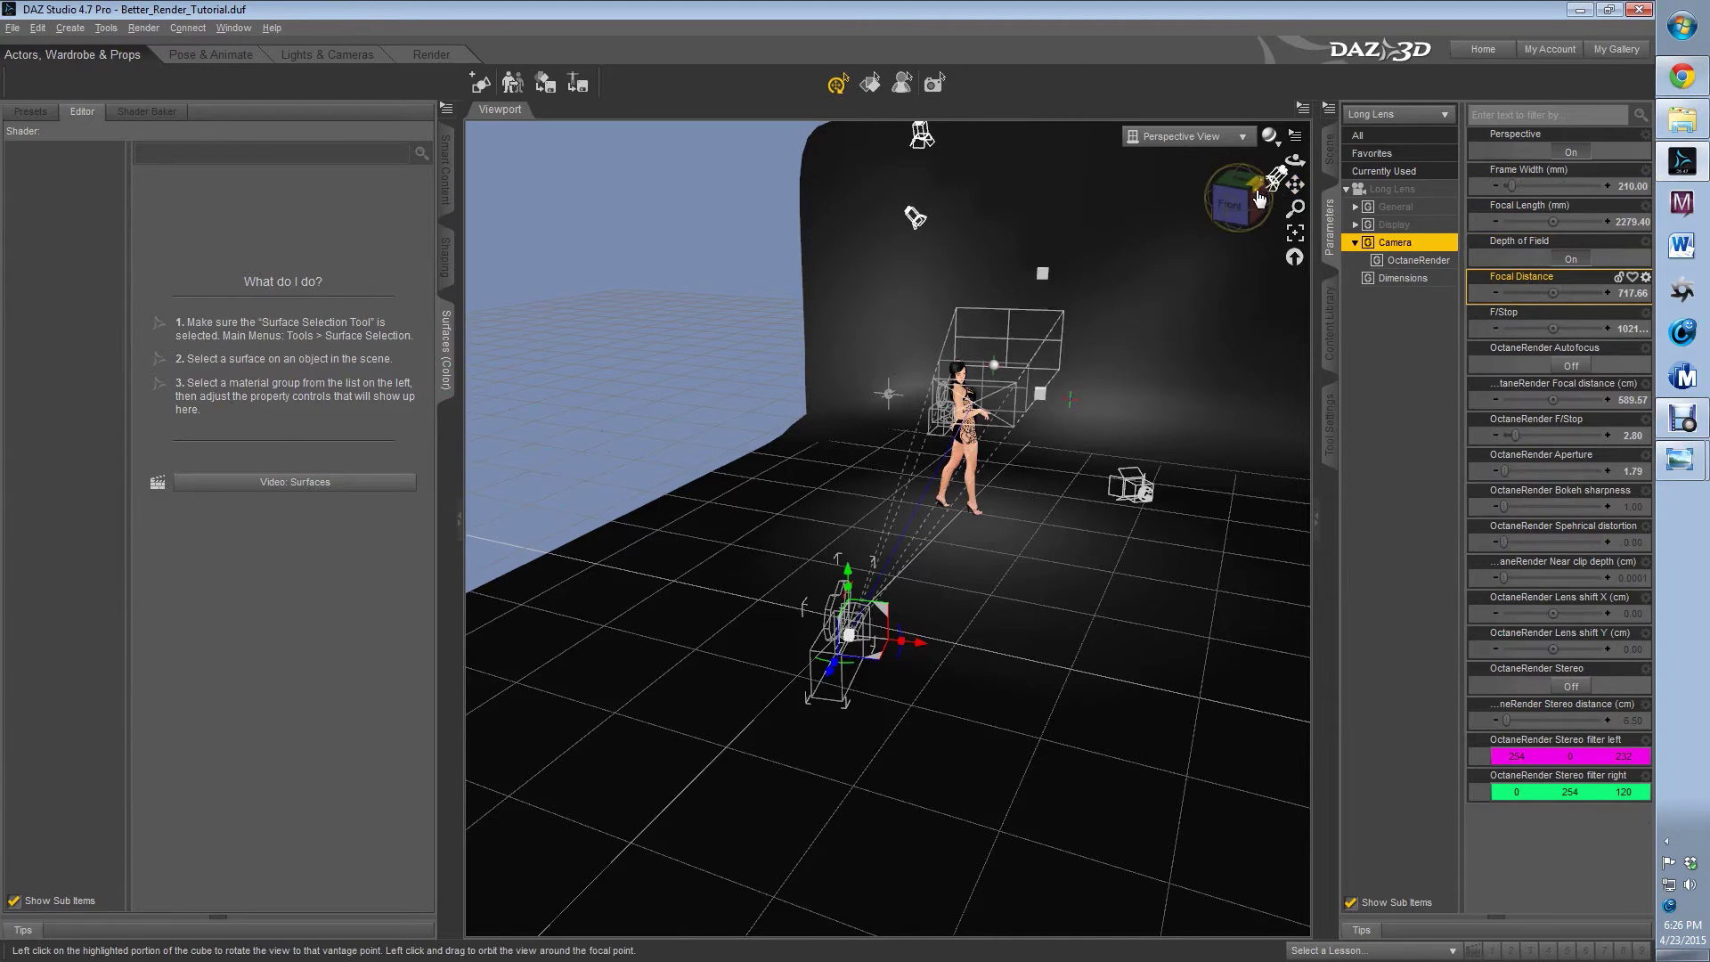
left_click_drag(1238, 196, 910, 398)
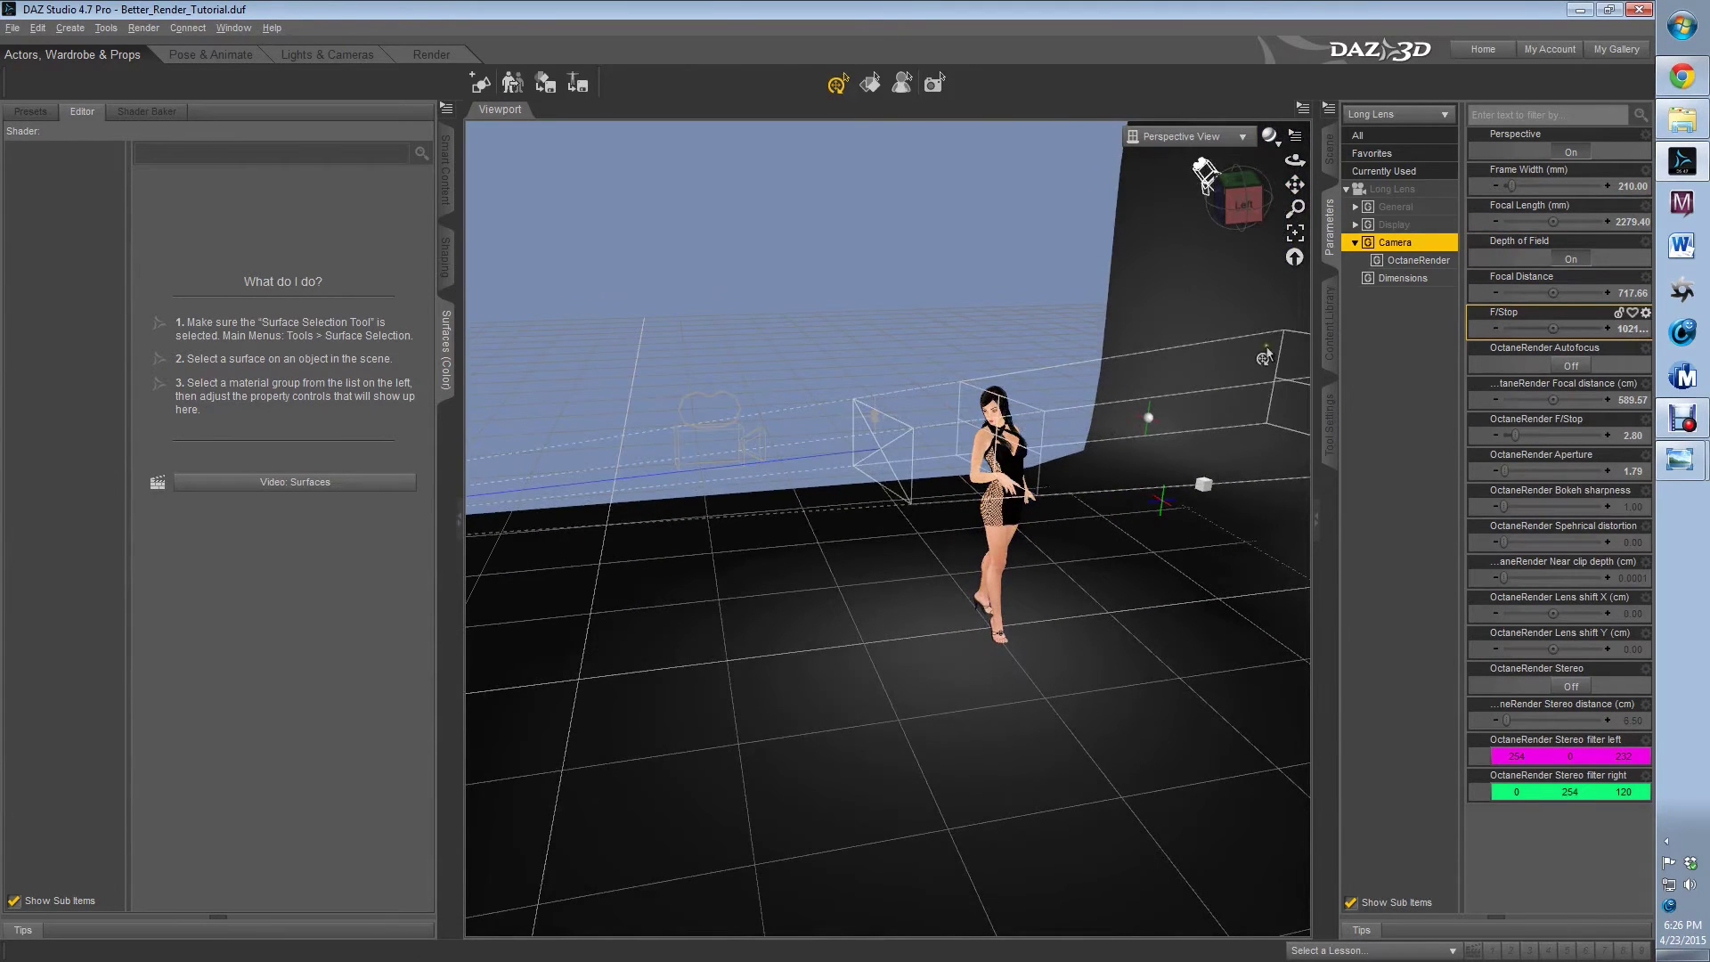
left_click(1572, 258)
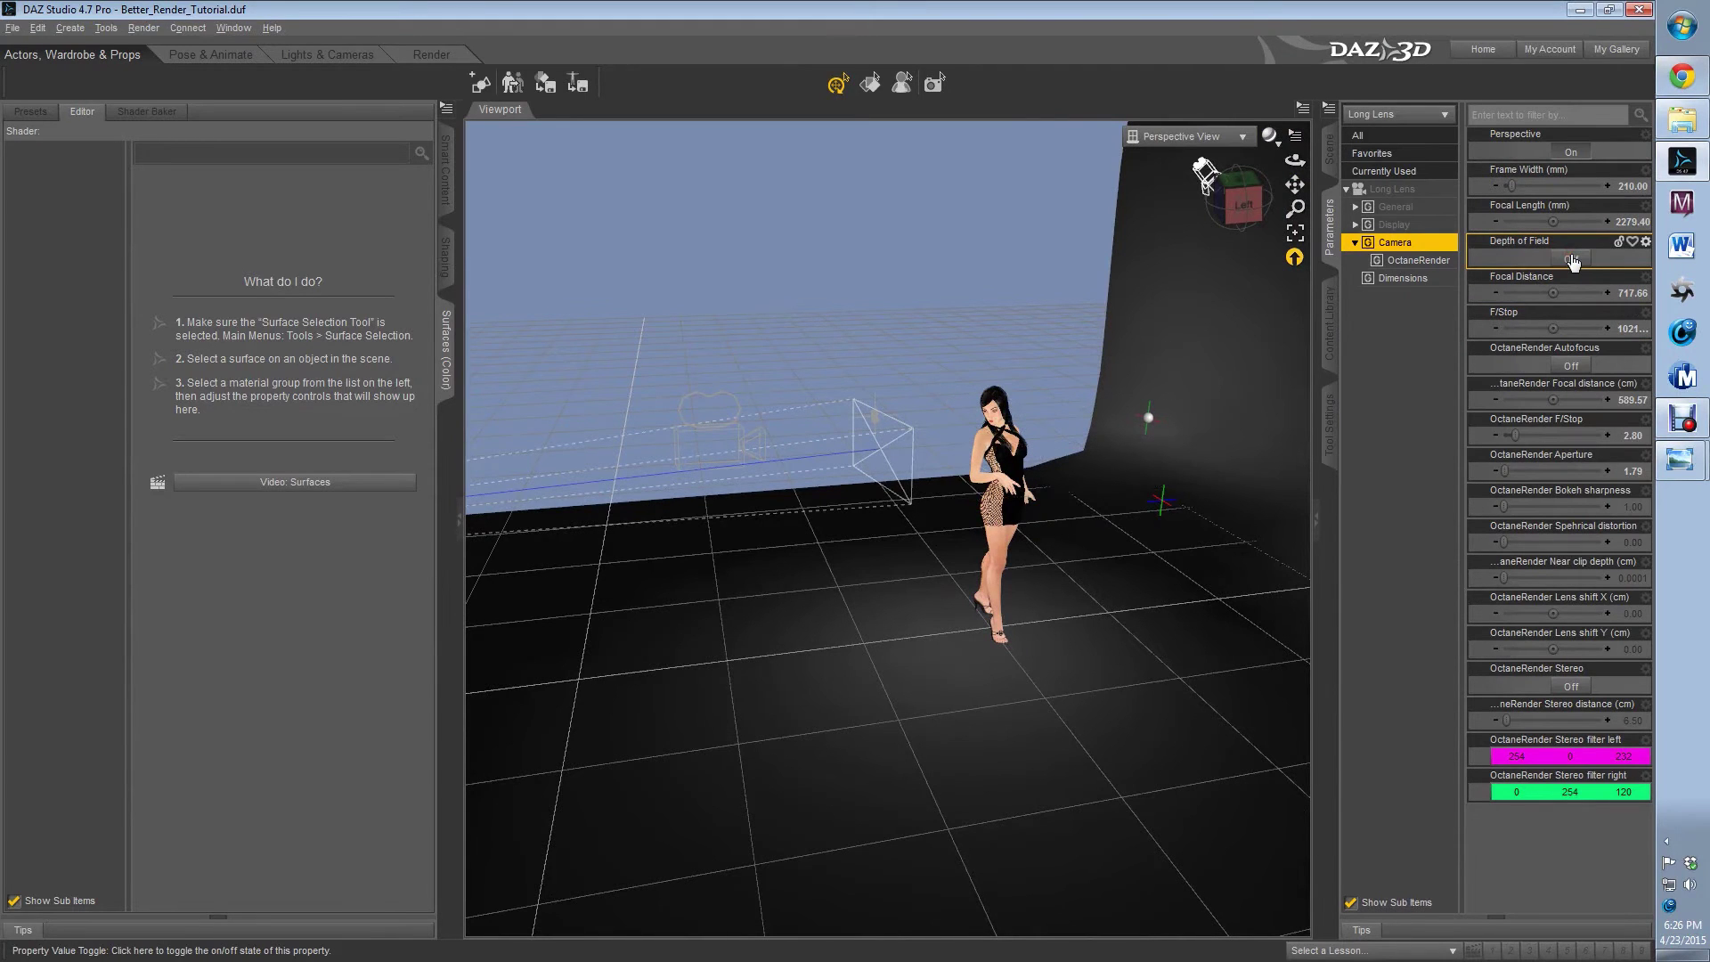
left_click(1572, 258)
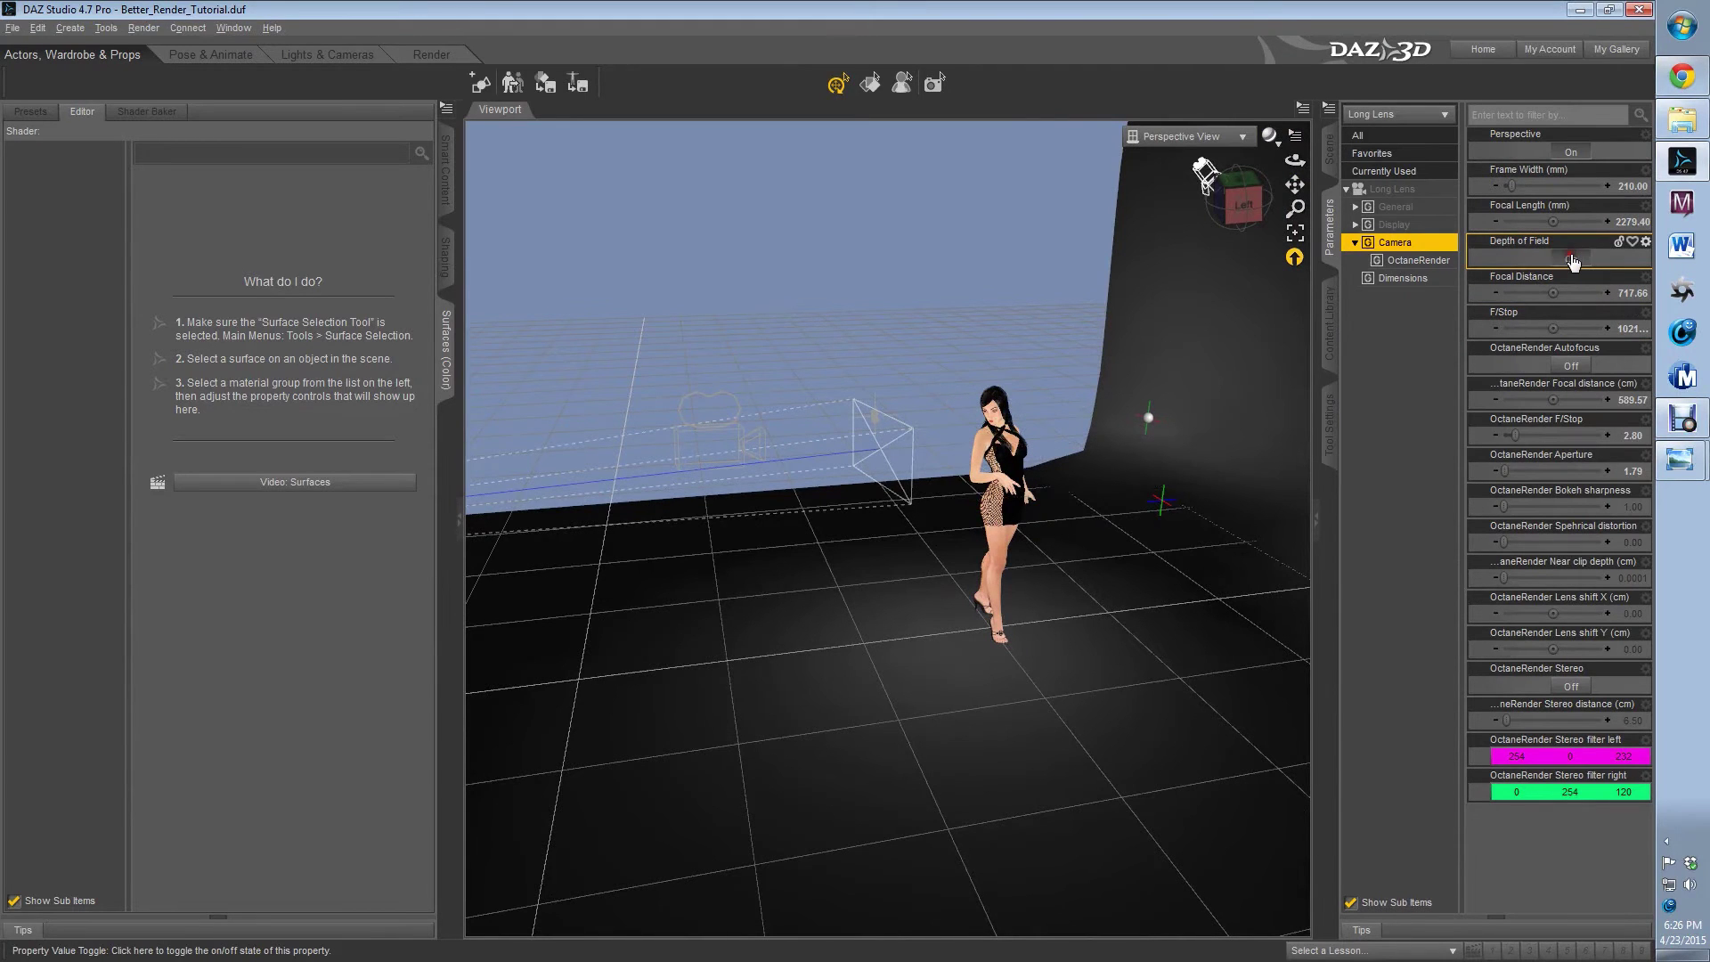
Pull the Long Lens focal distance in to 707.05 and reframe the view on the figure.
left_click(1246, 207)
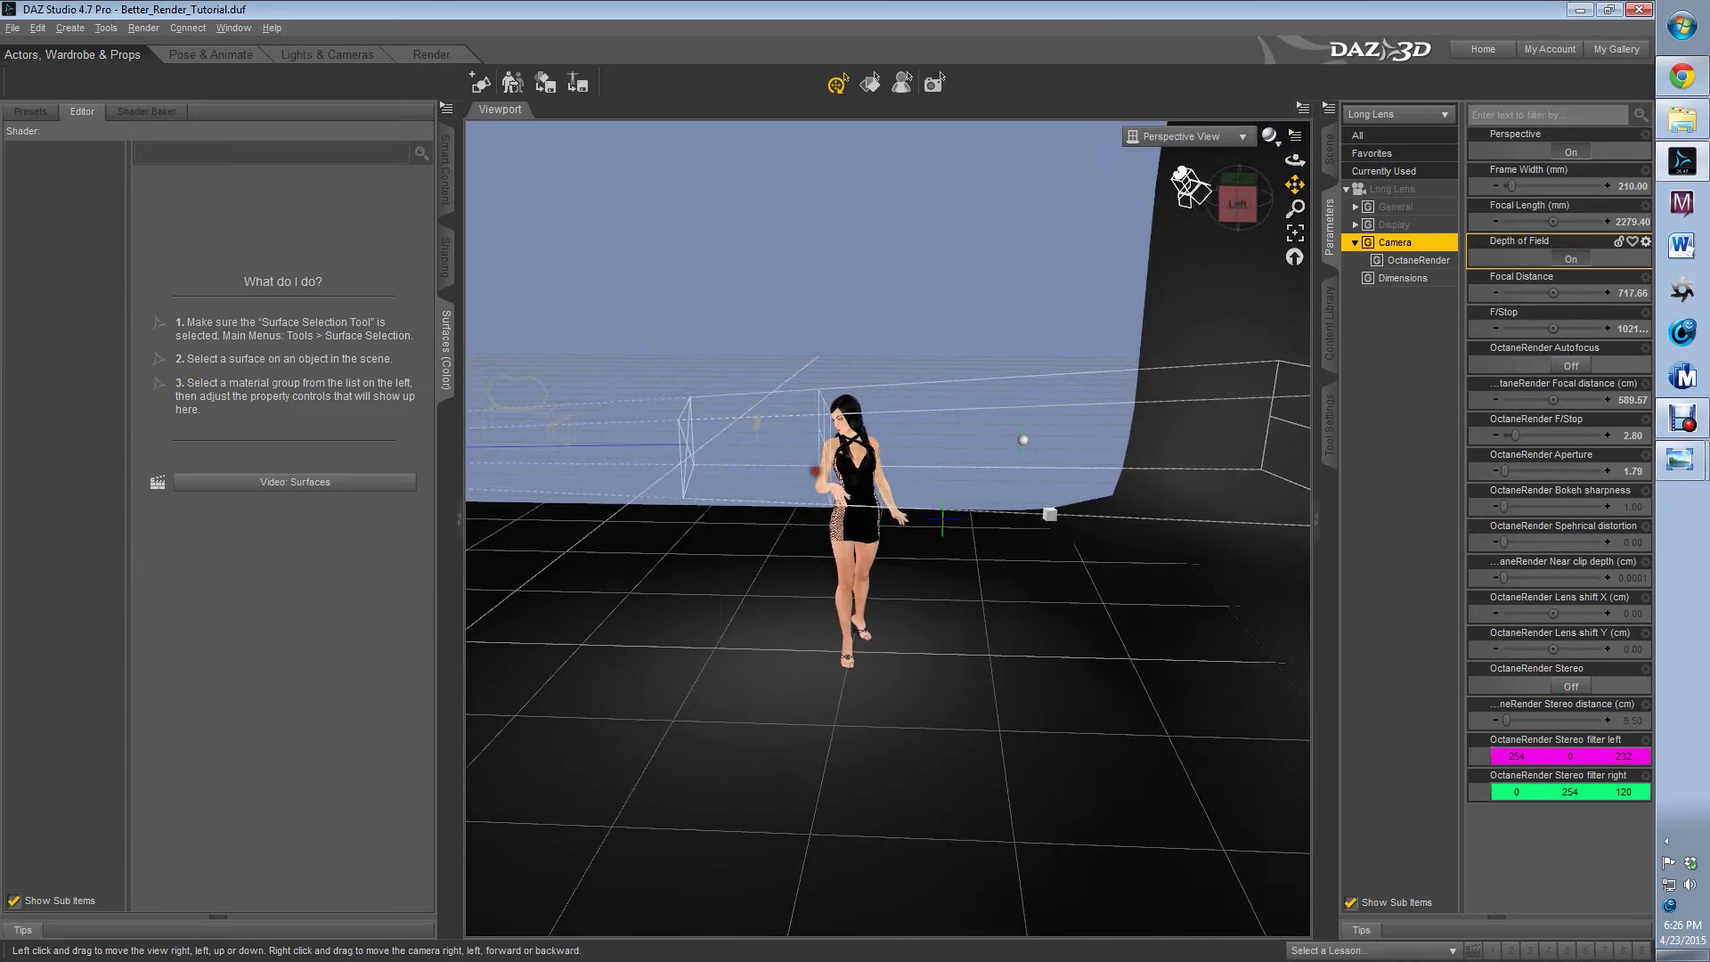
left_click_drag(1295, 185, 1302, 185)
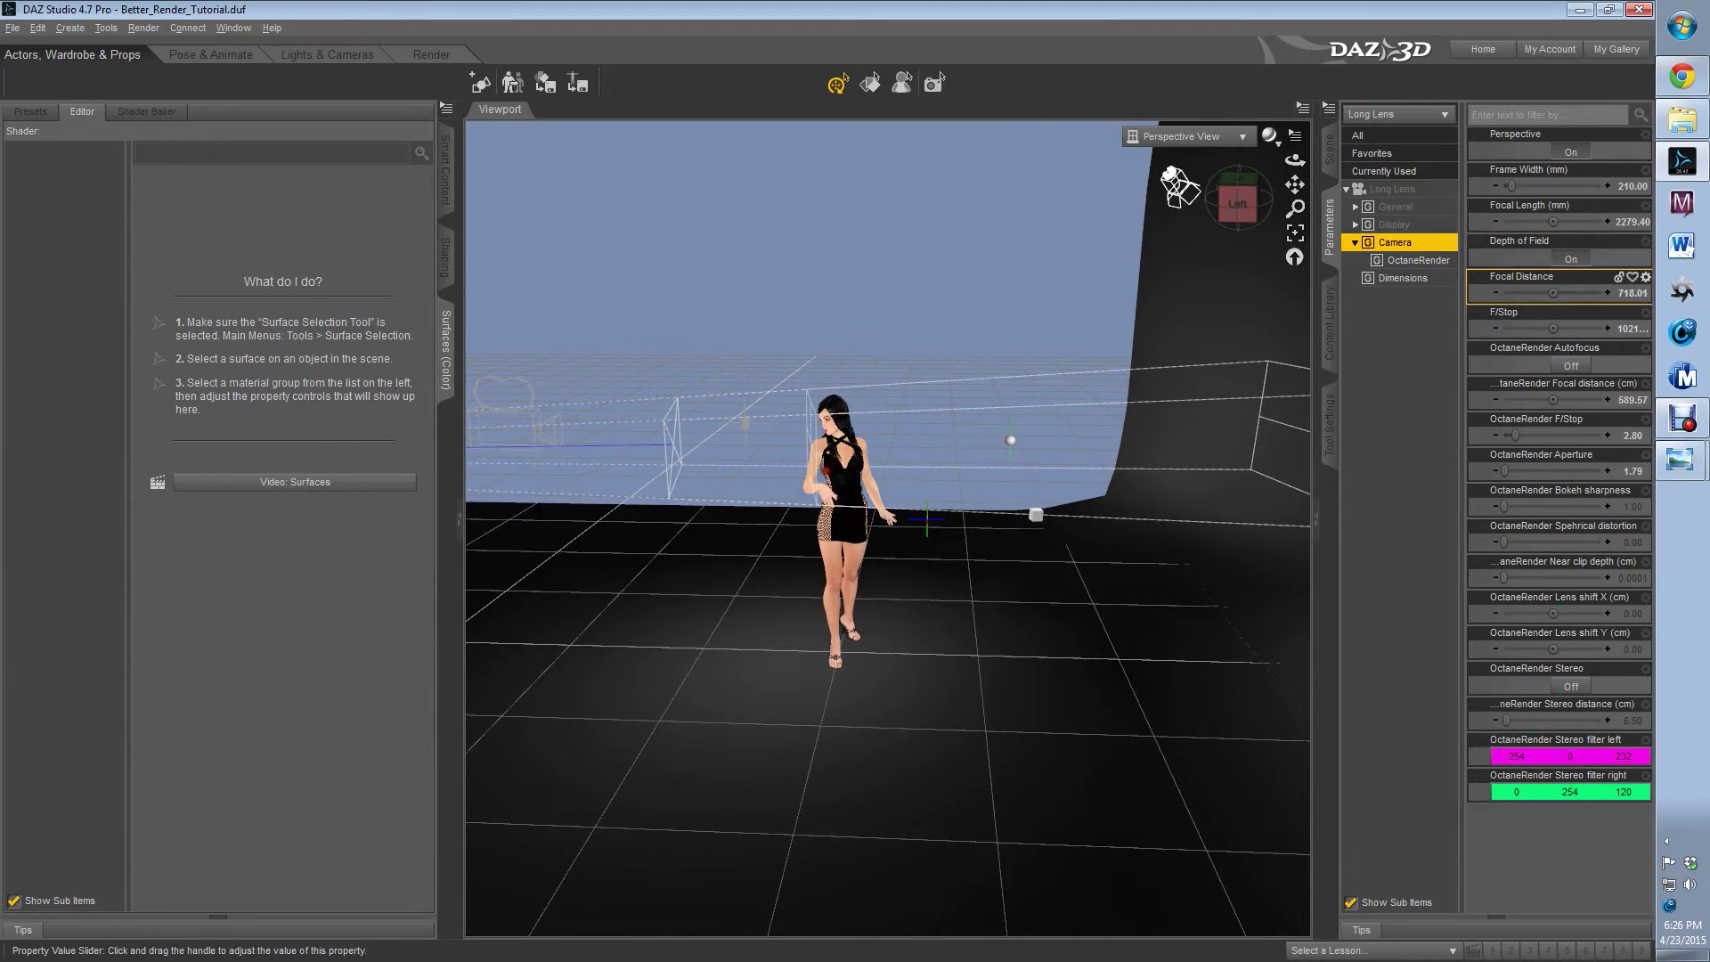
left_click_drag(1553, 292, 1514, 328)
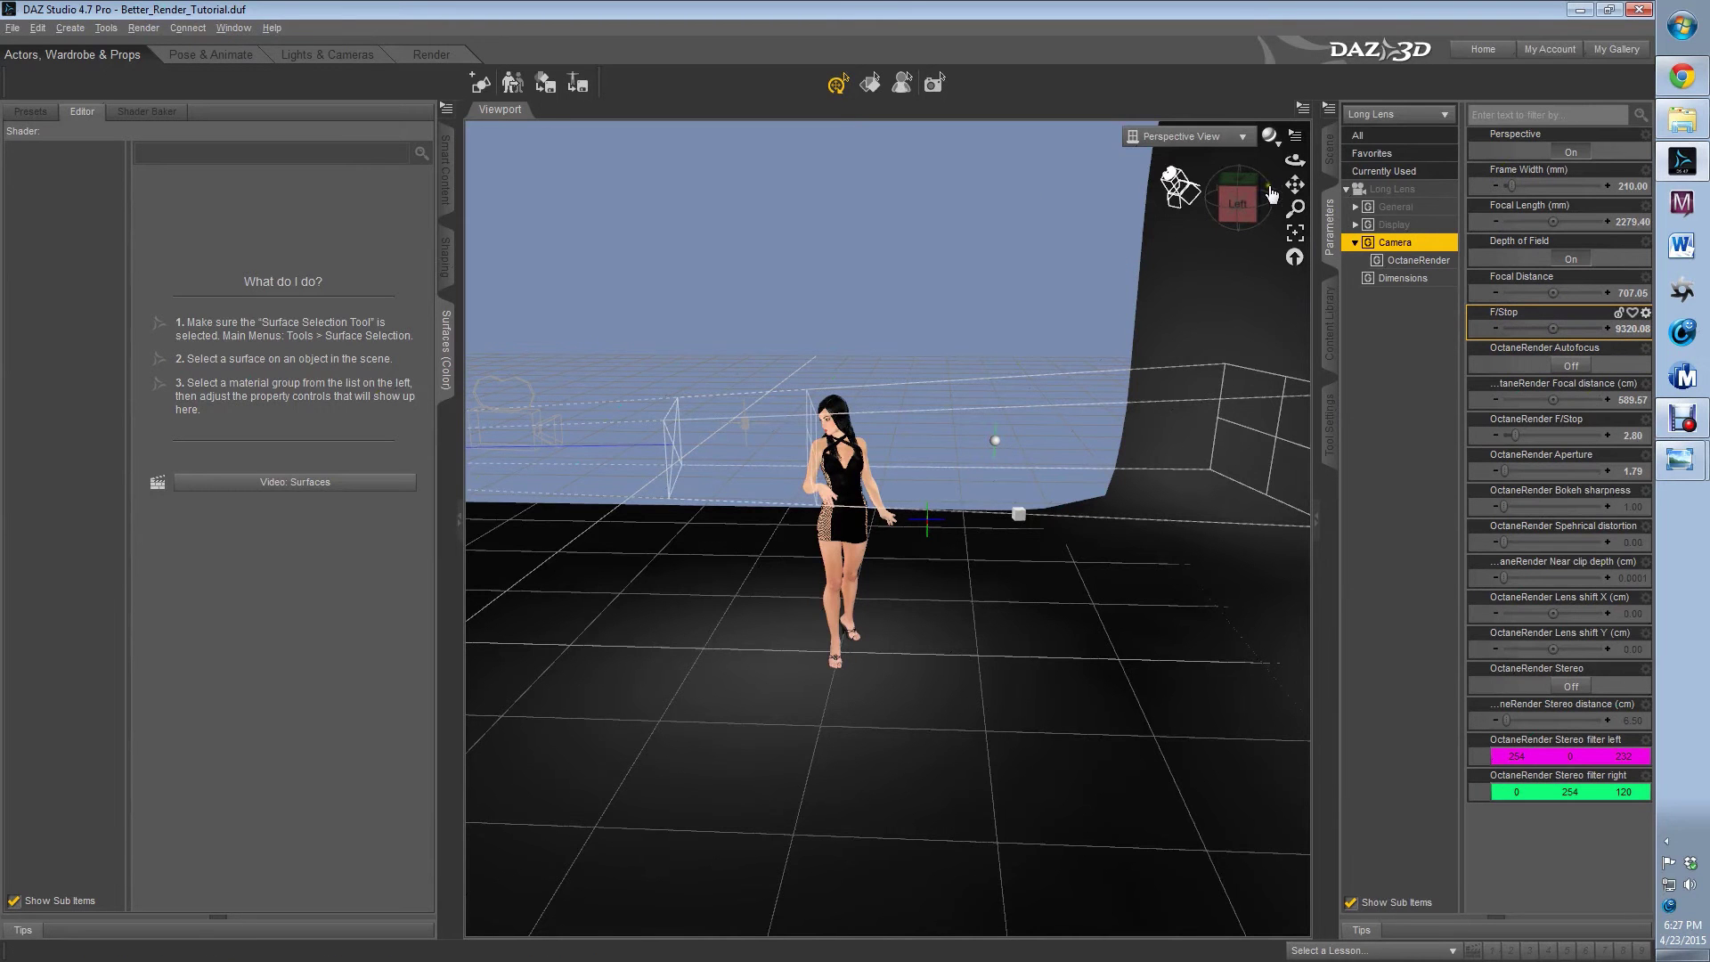
left_click_drag(1234, 192, 1321, 171)
left_click(1243, 203)
left_click_drag(1113, 127, 1216, 146)
Look through the Long Lens camera and show the render aspect frame in the viewport.
left_click(1229, 143)
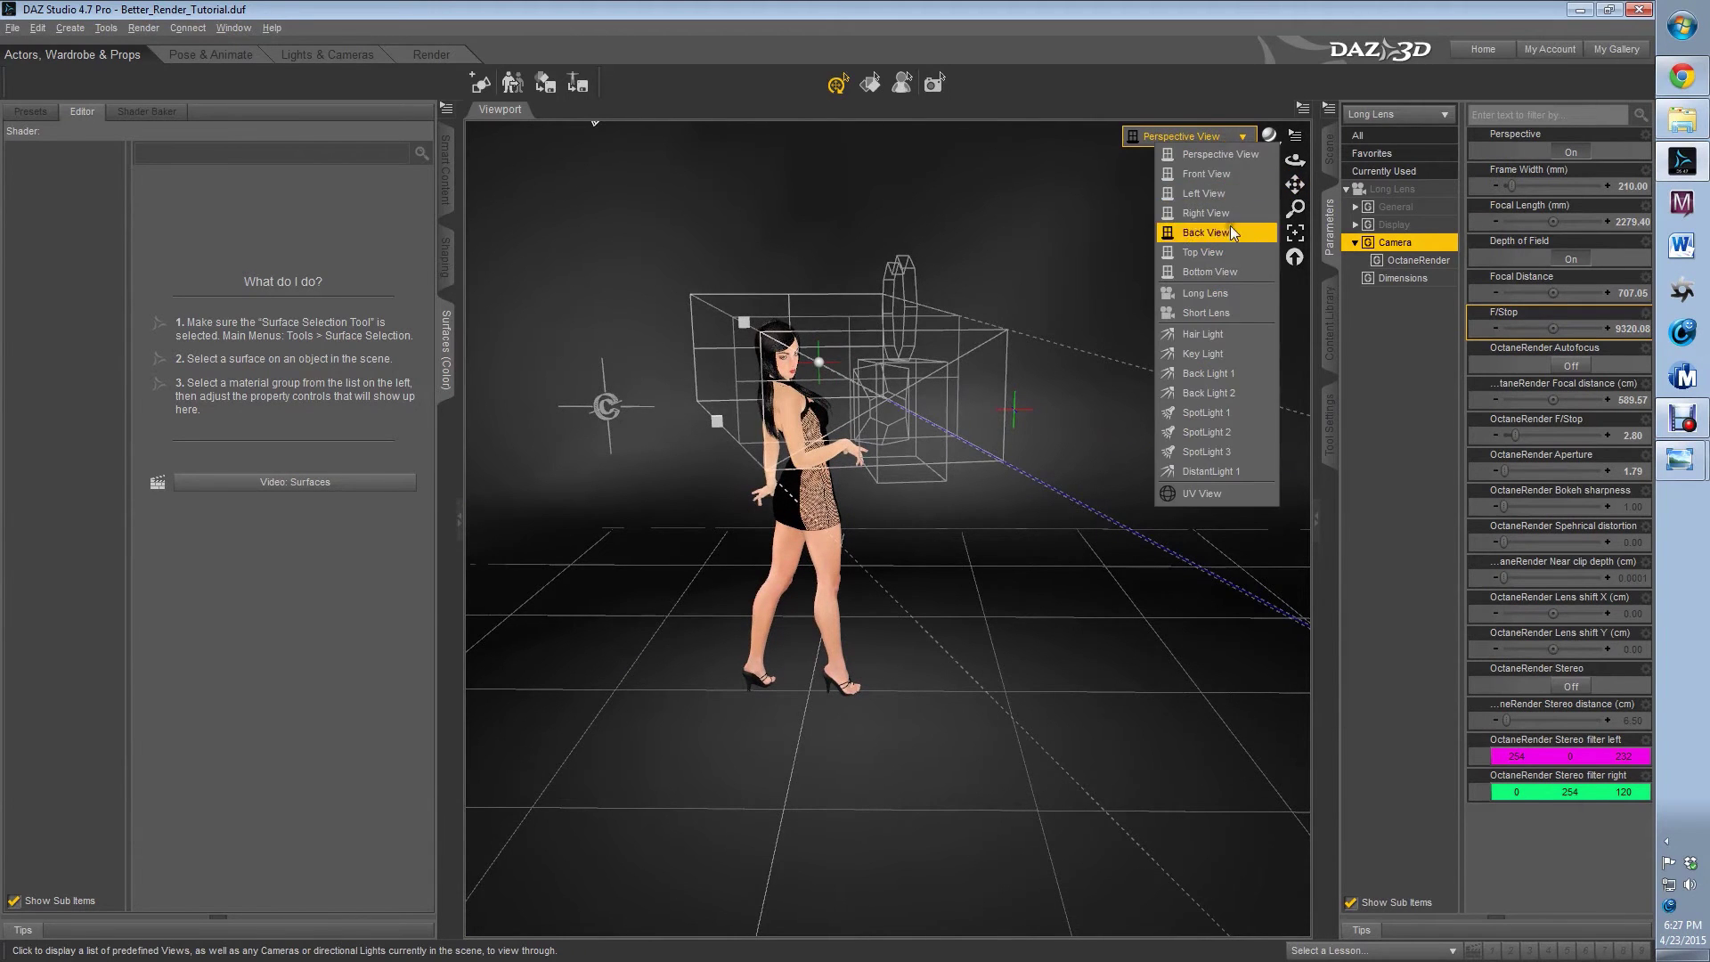
left_click(1222, 290)
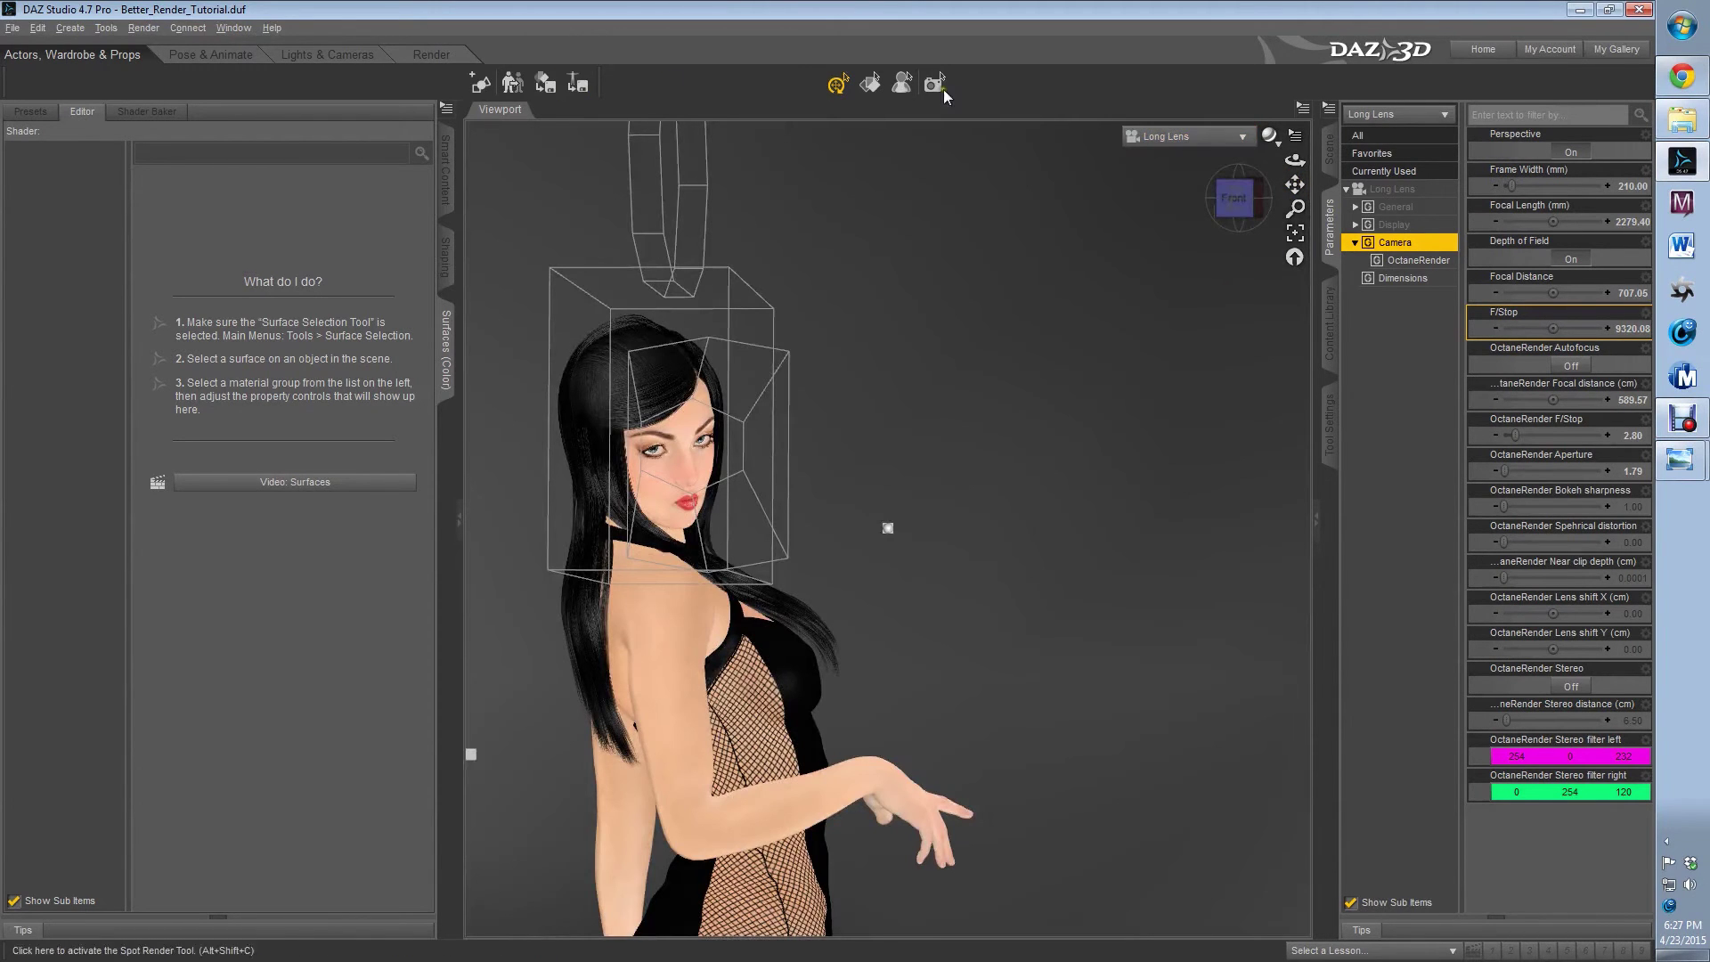
left_click(1295, 138)
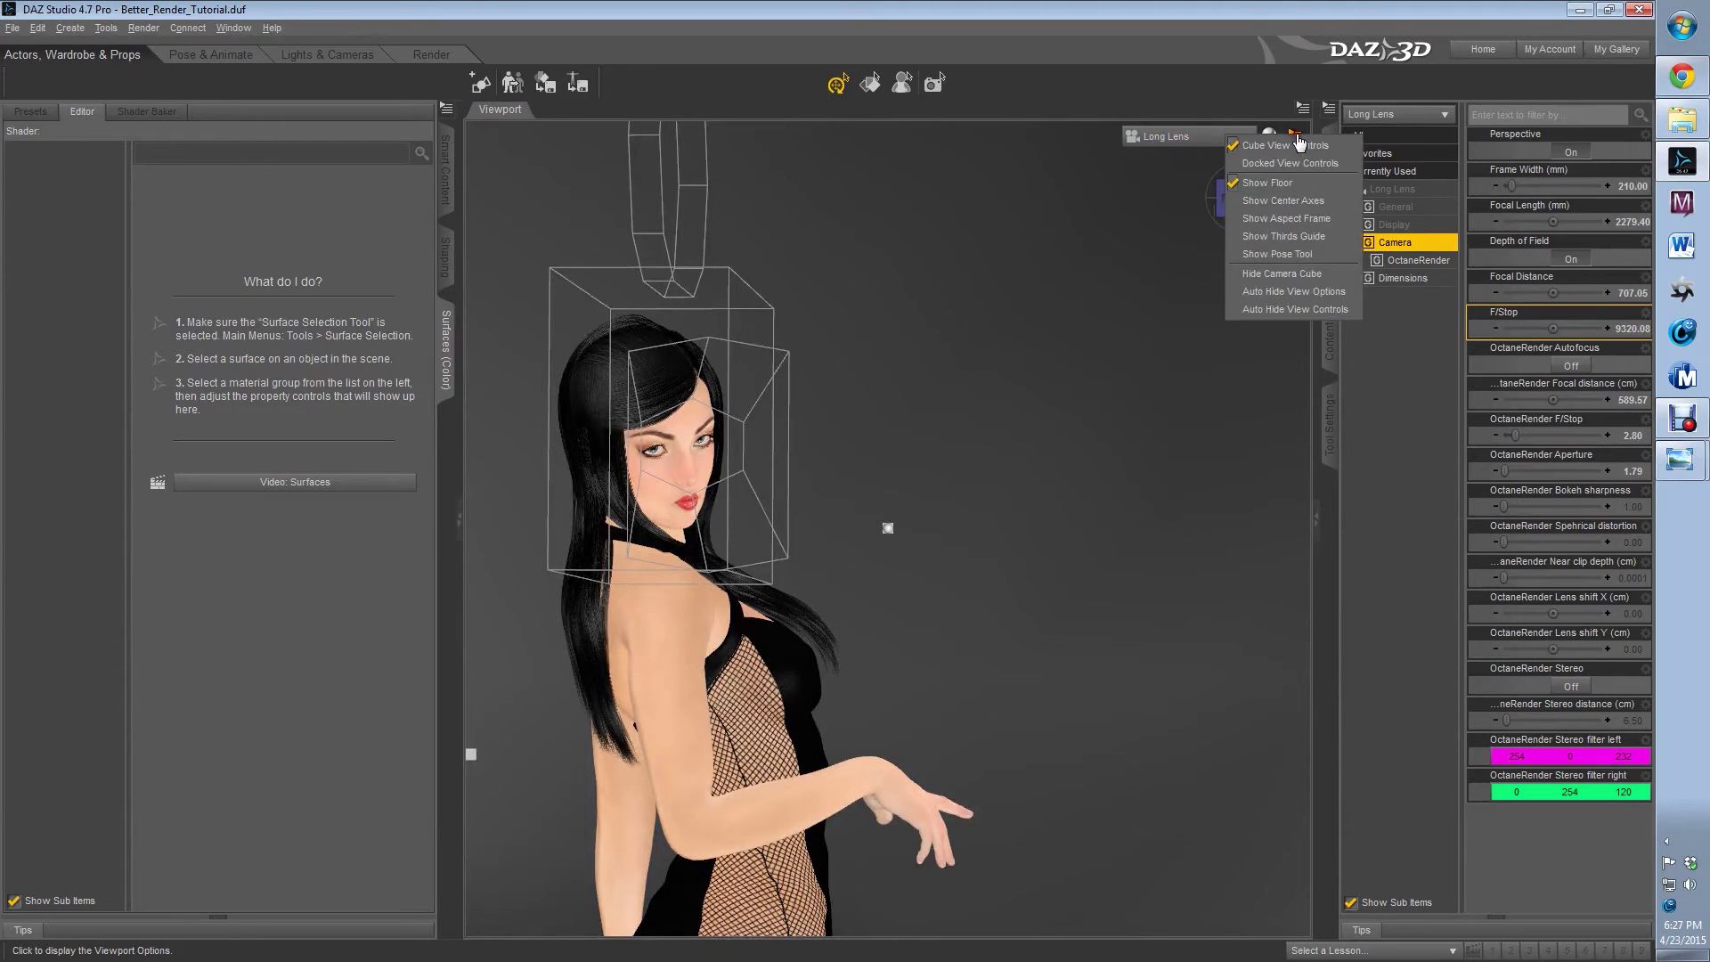
left_click(1151, 233)
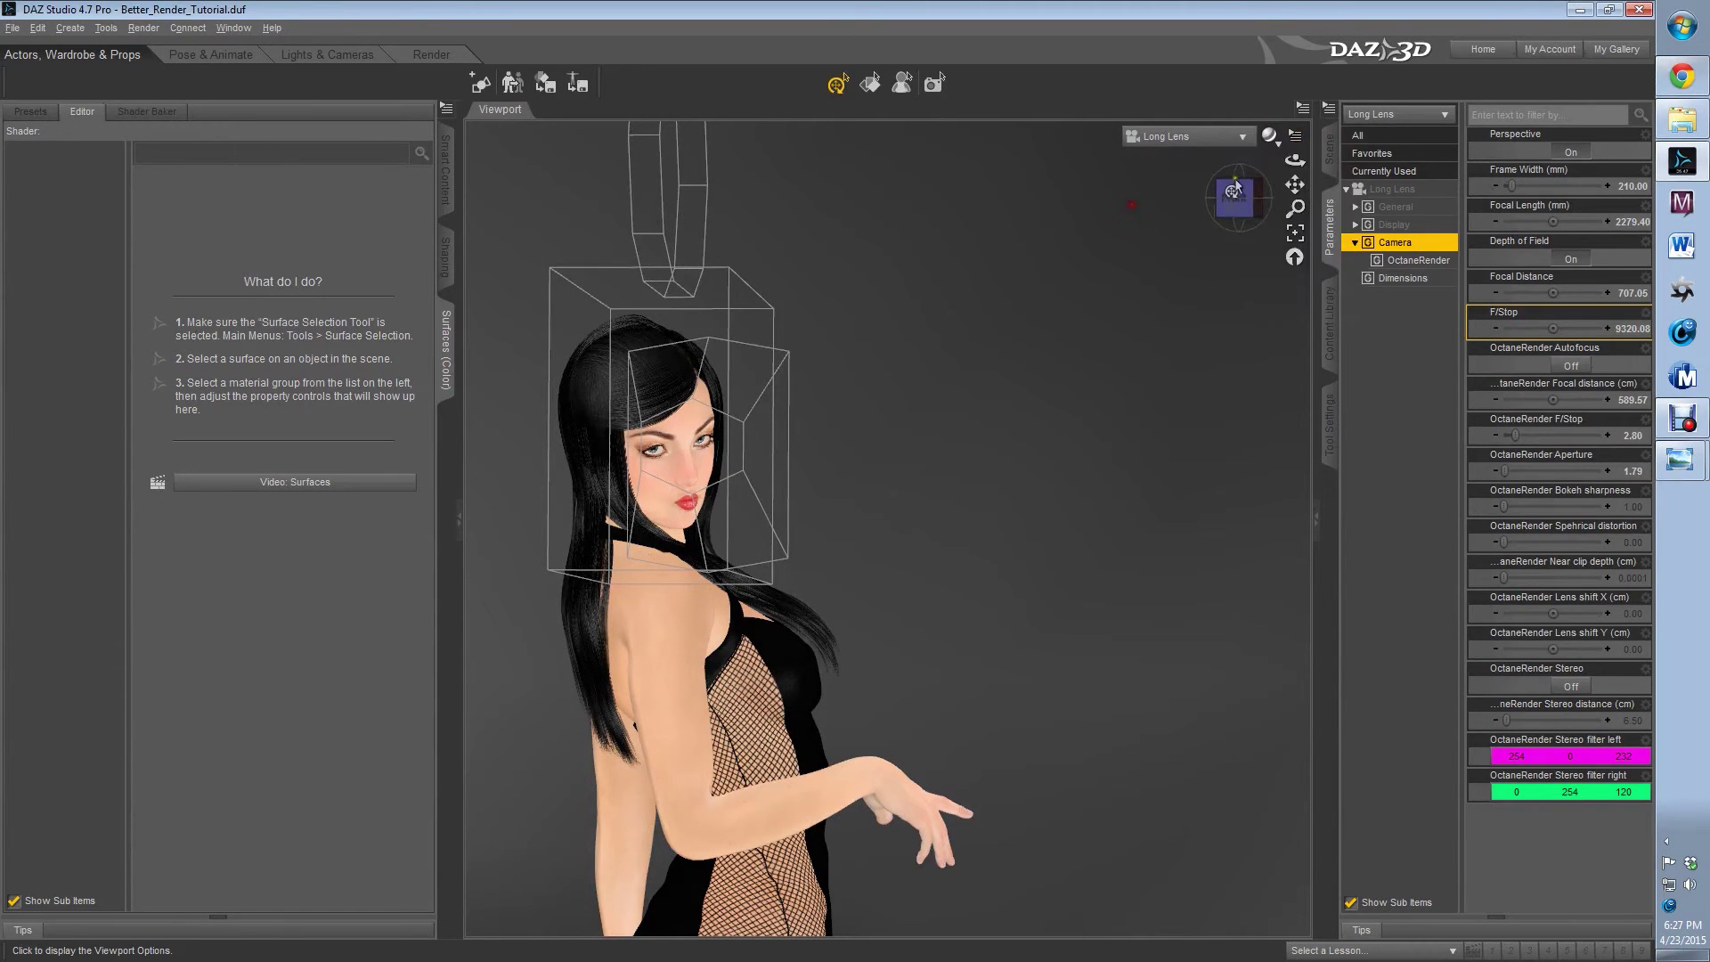
left_click(1294, 138)
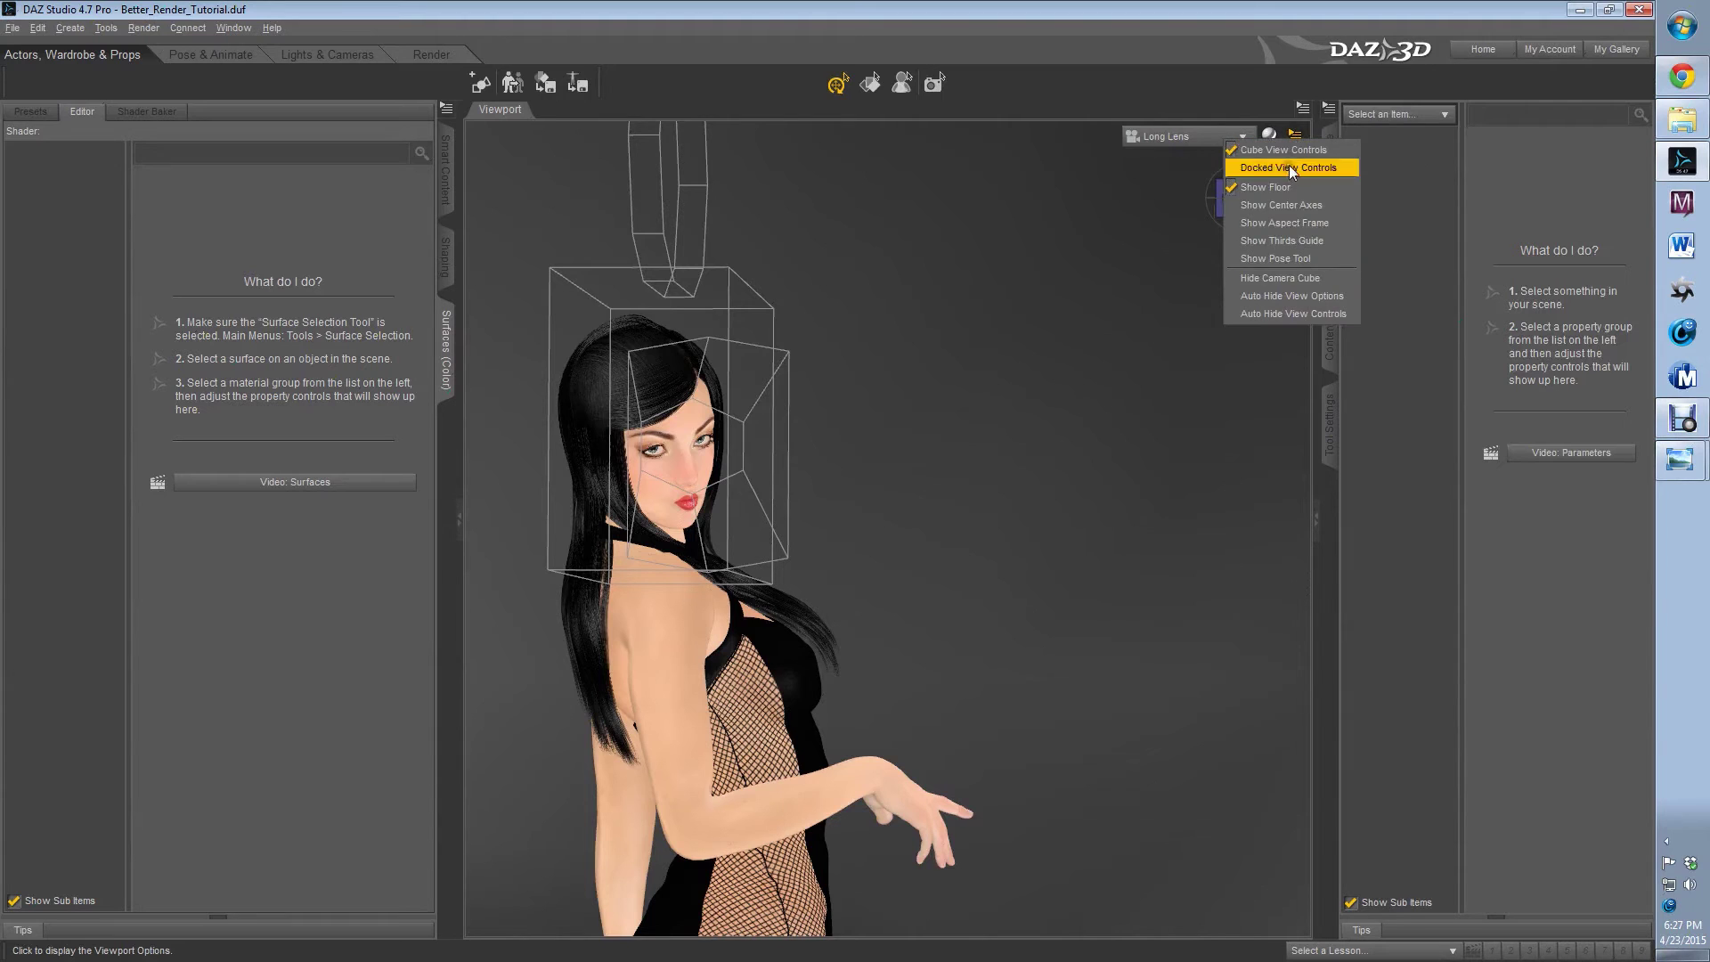
left_click(1284, 223)
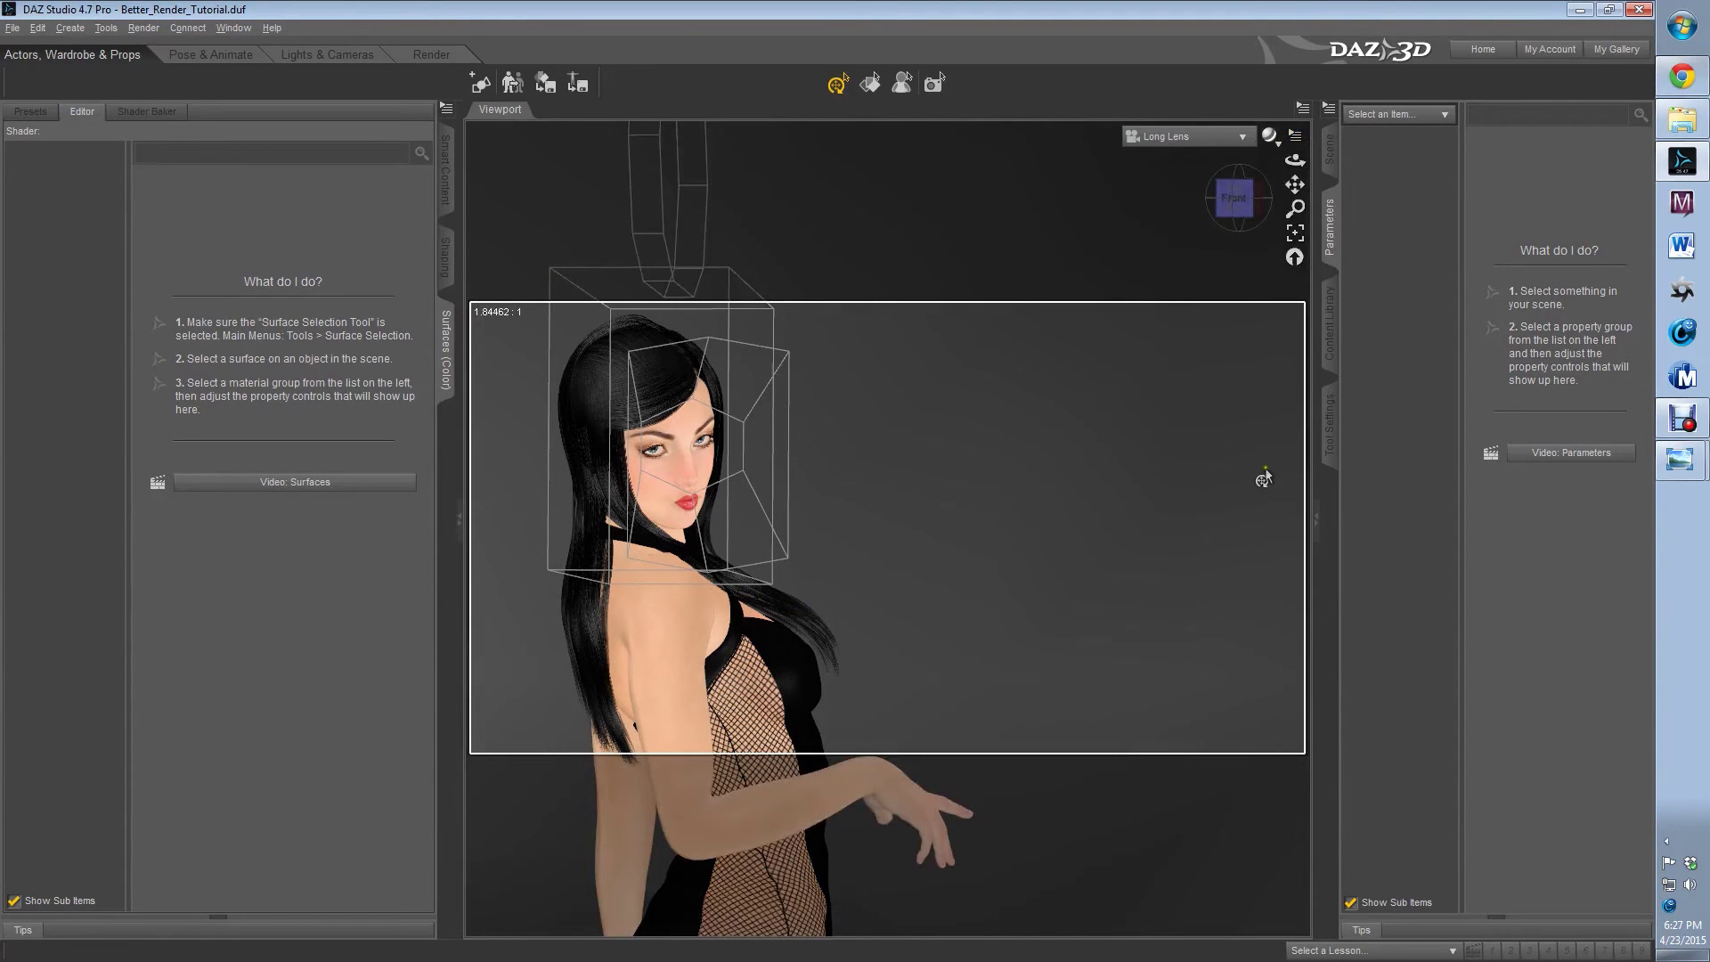
In the Render workspace, view through Long Lens with the aspect frame and show General render settings.
left_click(431, 53)
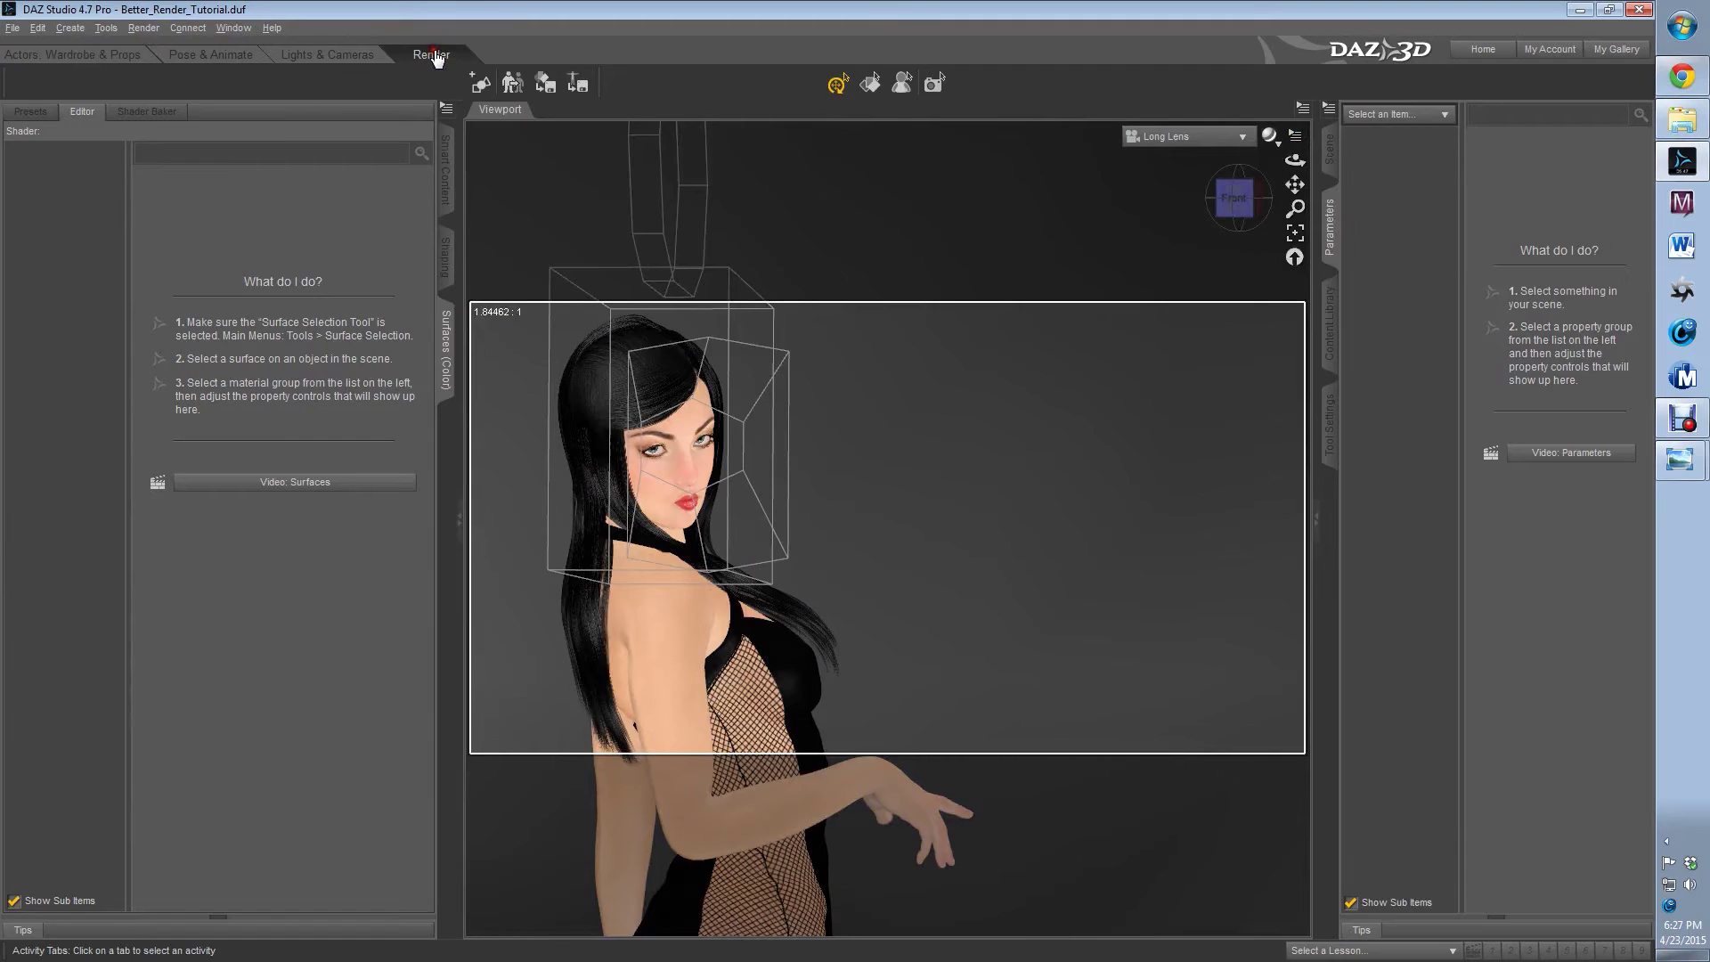
left_click(1178, 137)
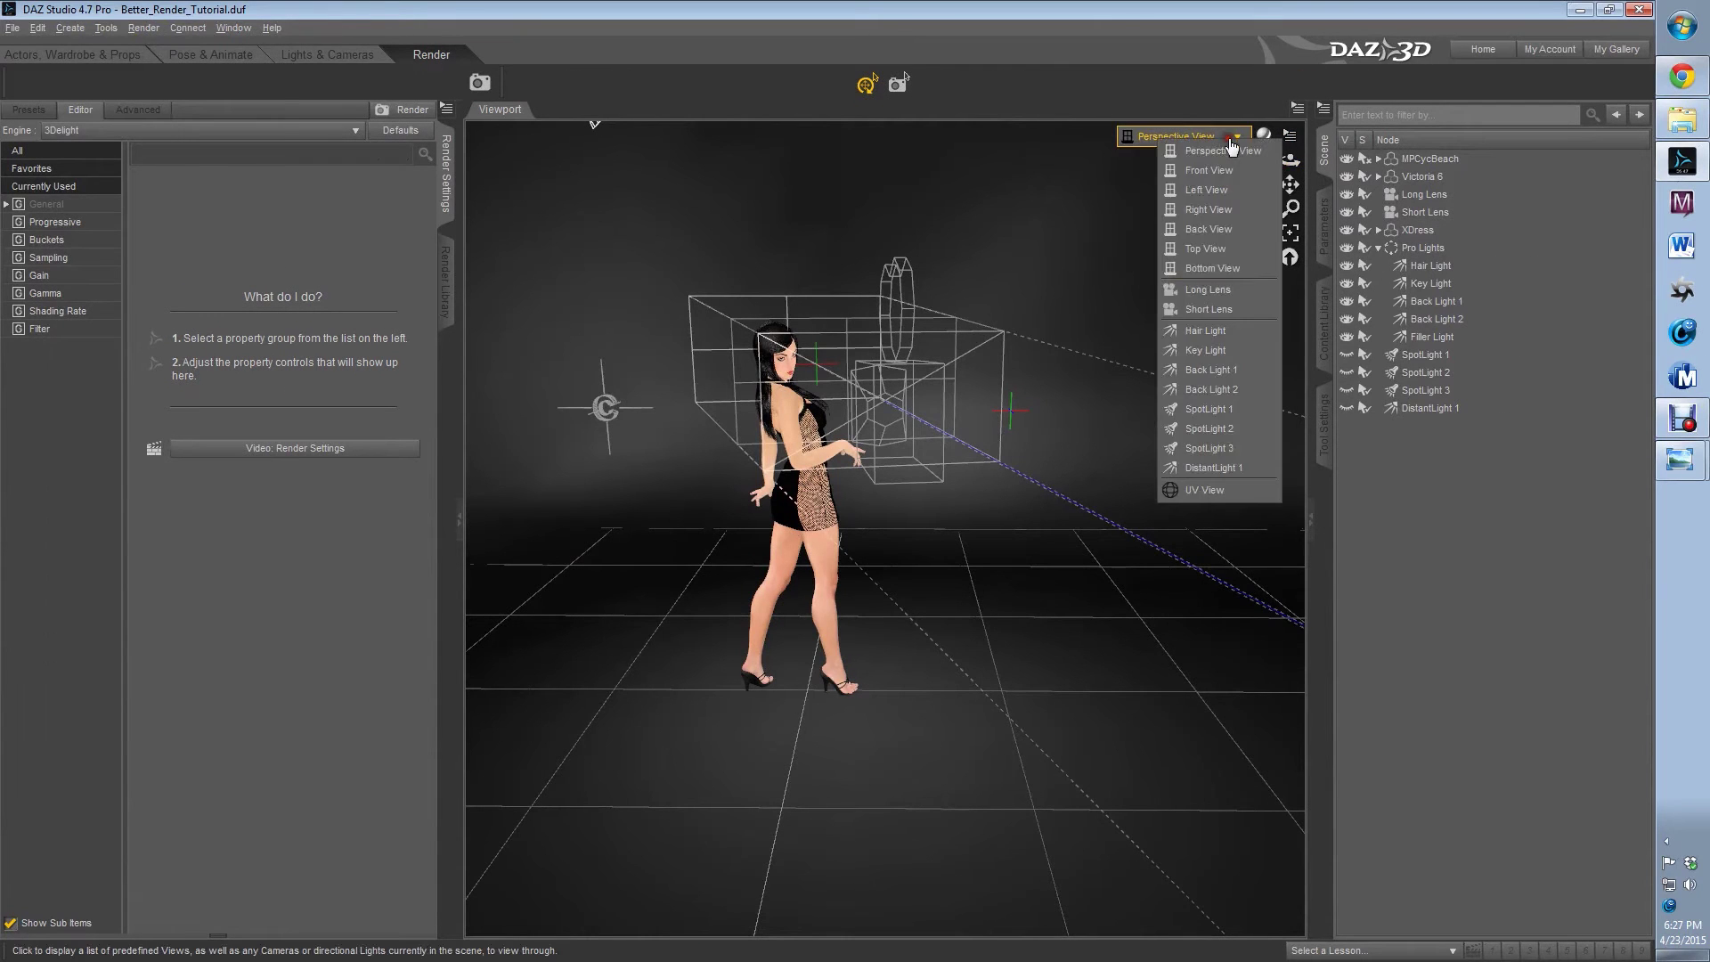
left_click(1205, 294)
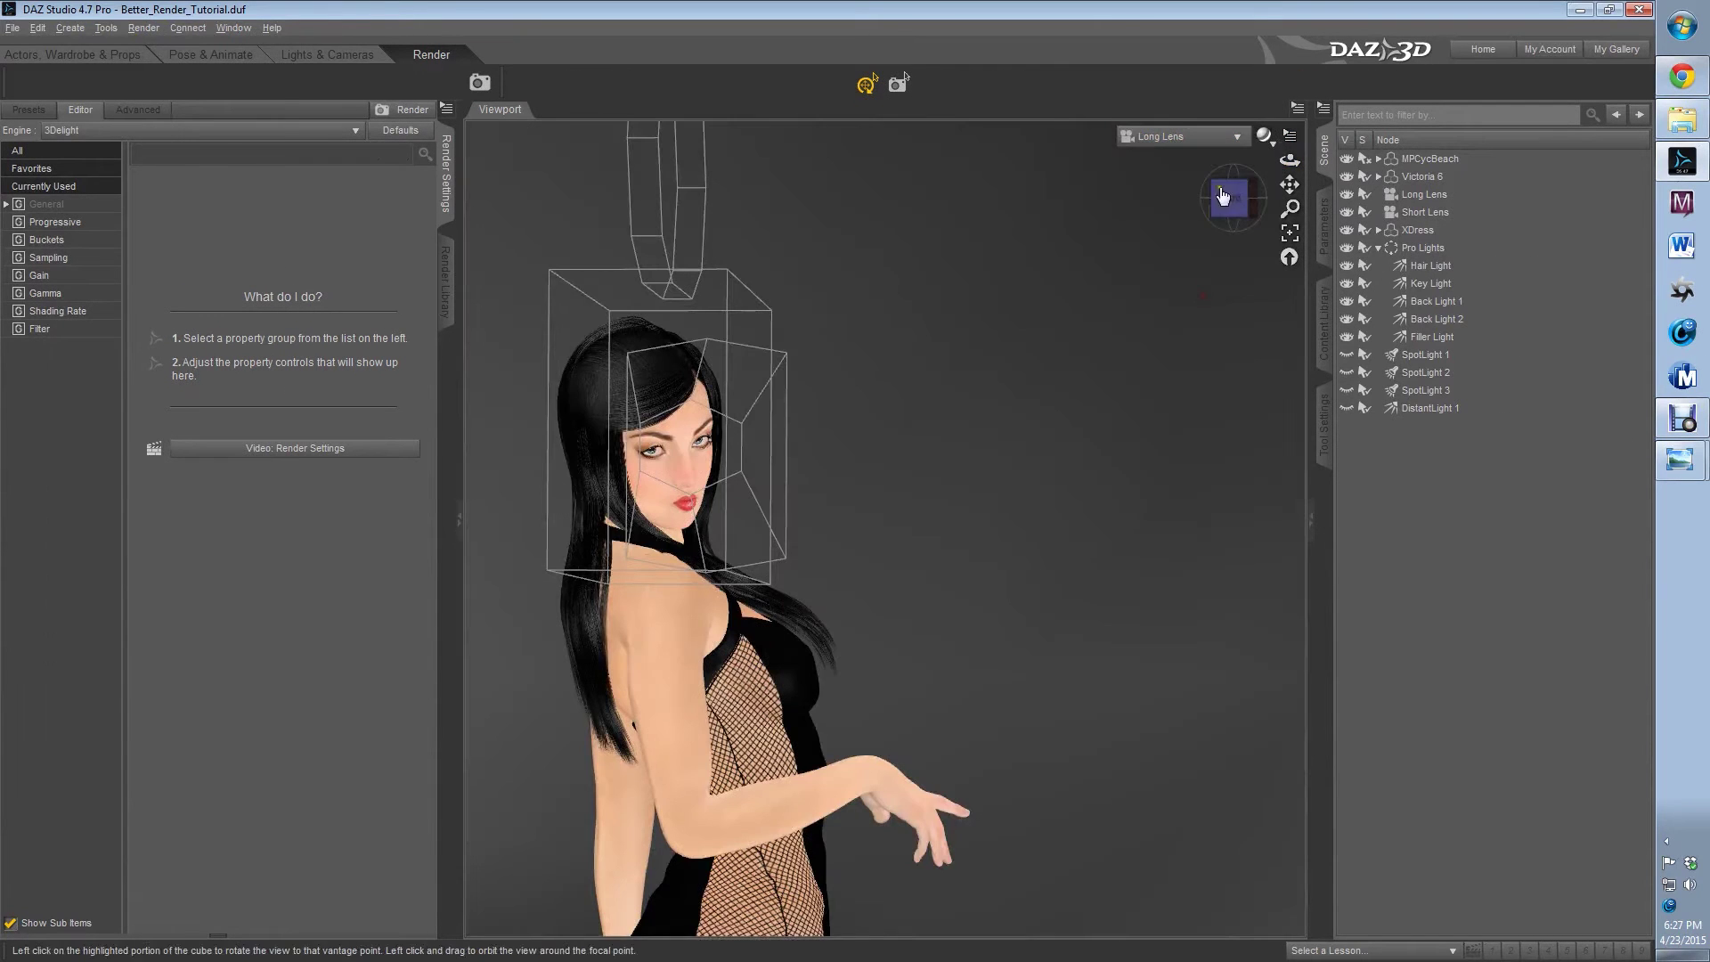
left_click(1290, 135)
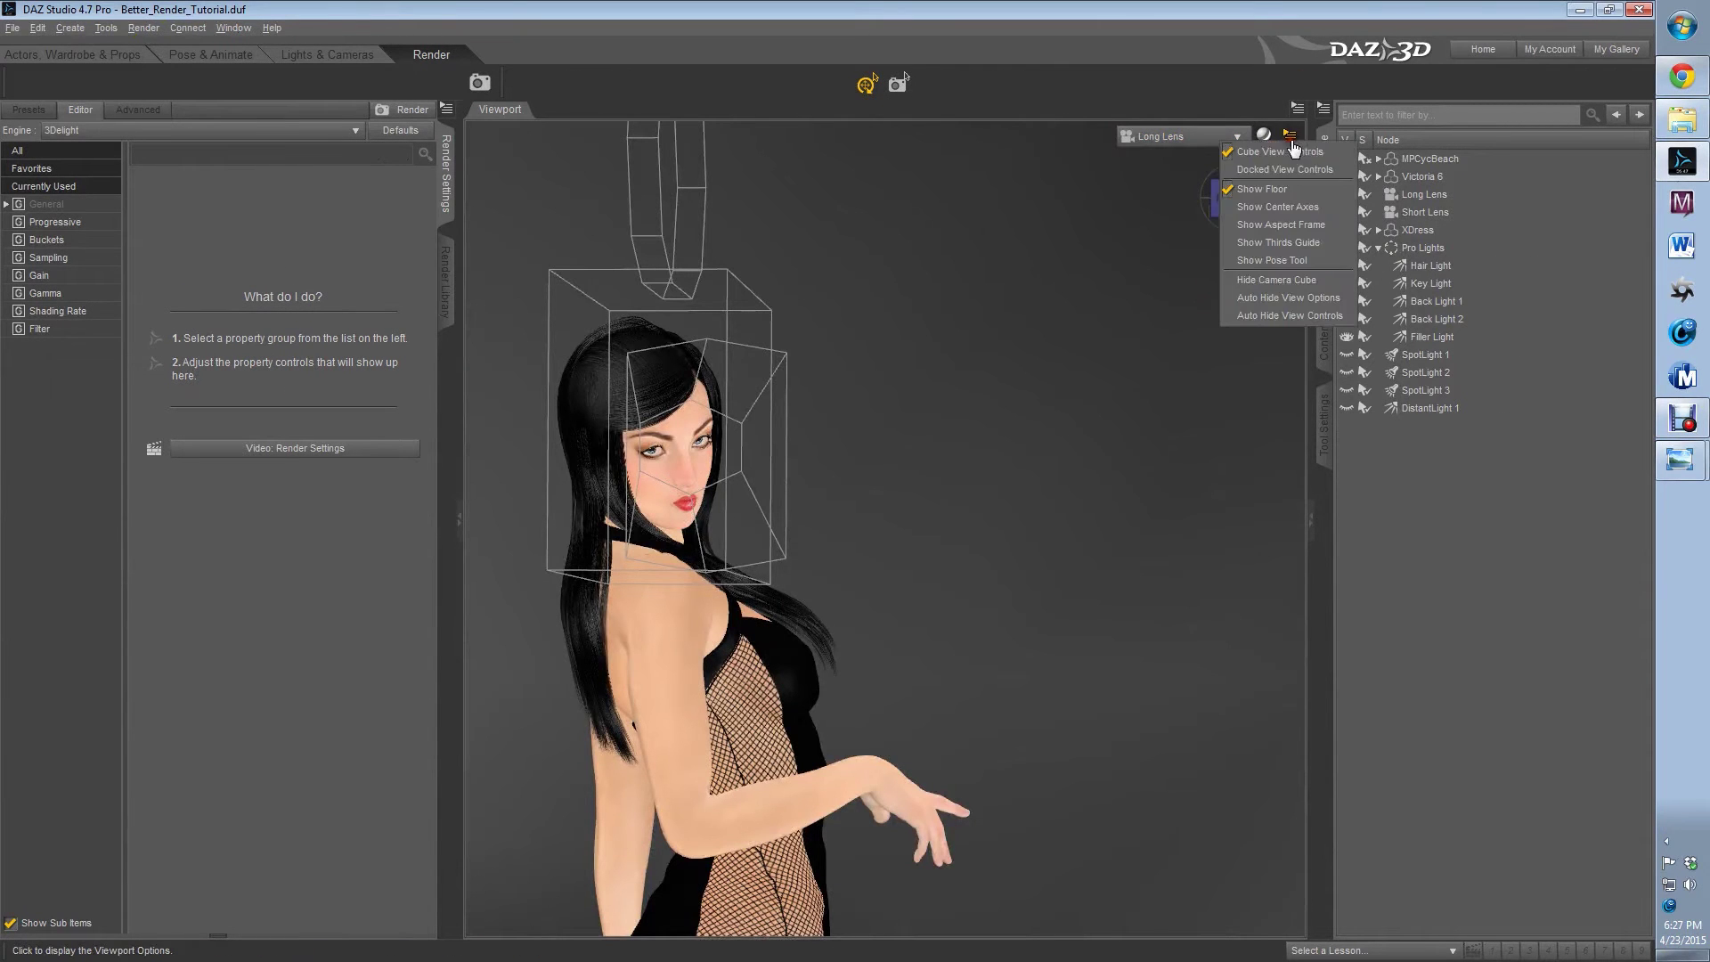
left_click(1285, 226)
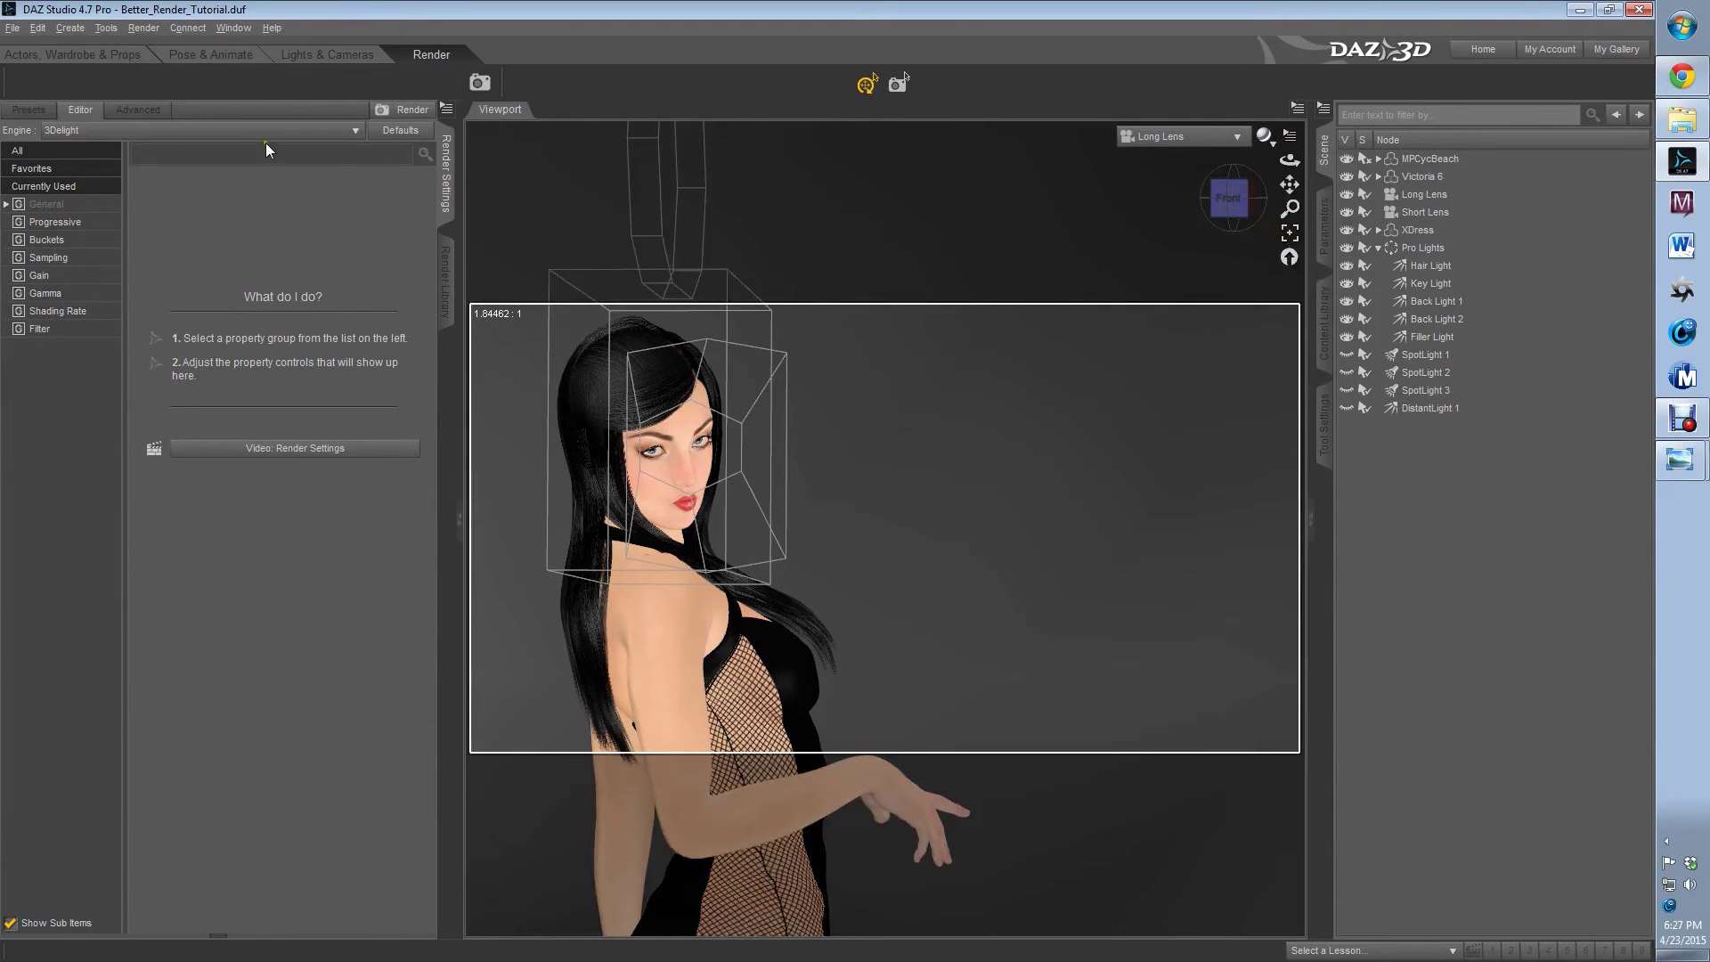
left_click(42, 205)
Choose the Full HD (FHD) / 1080p dimension preset so the render frame becomes 16:9.
left_click(284, 189)
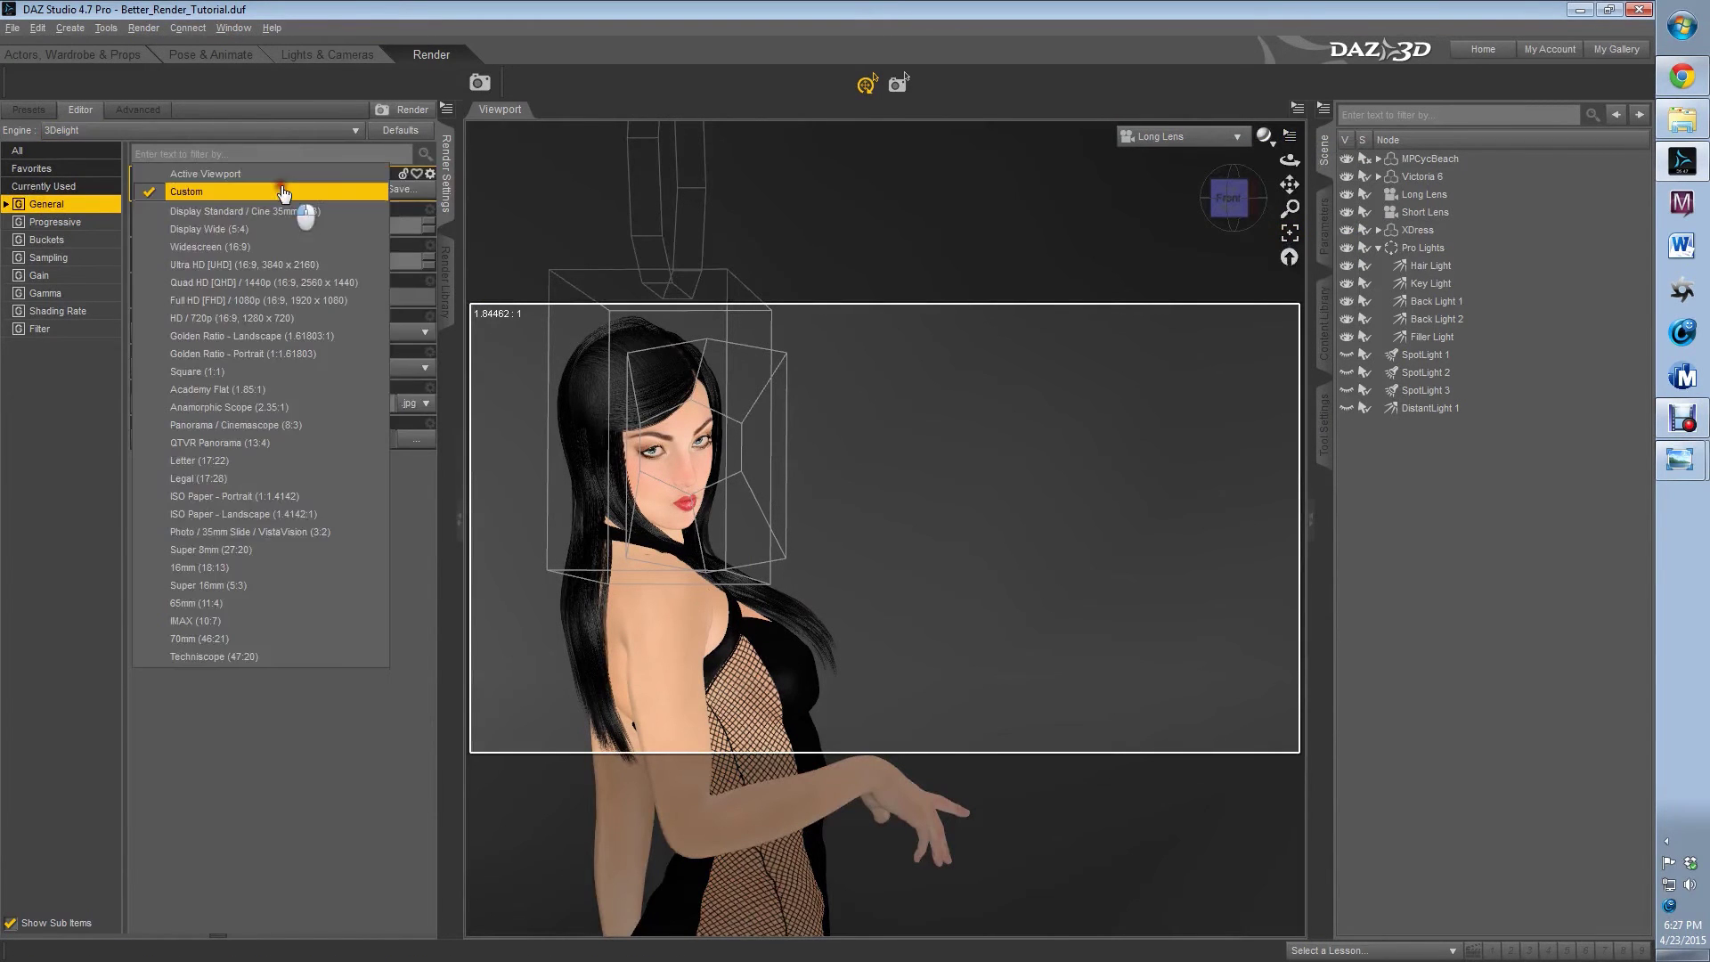
left_click(291, 302)
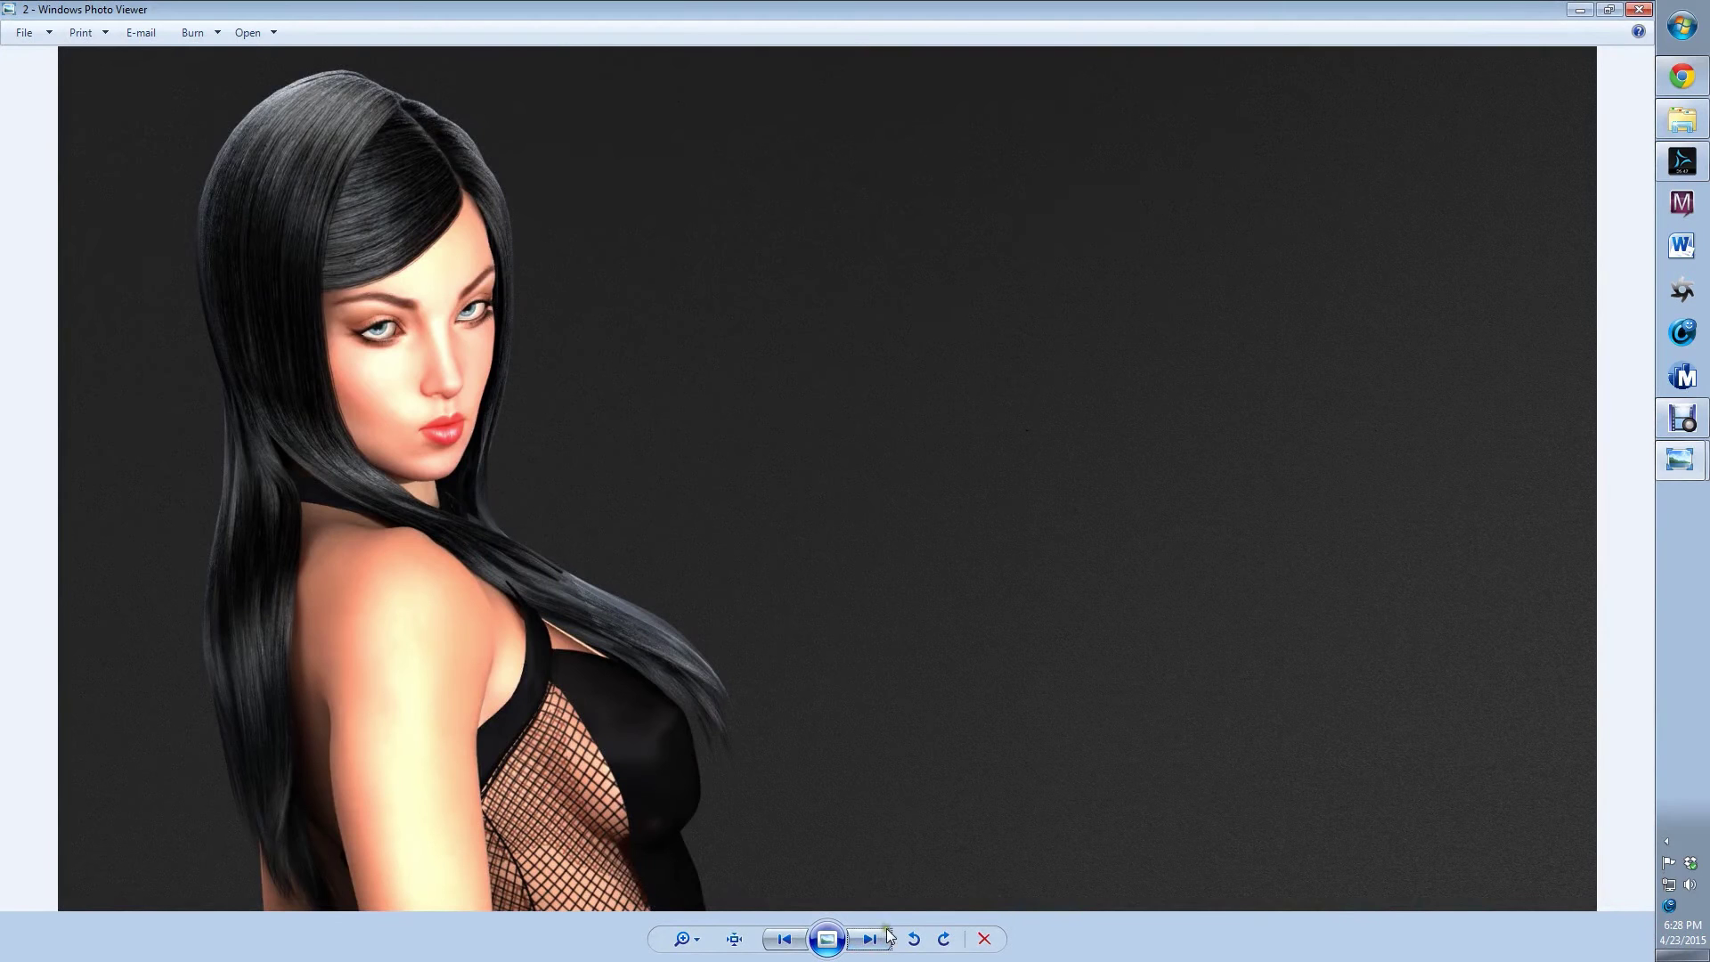
Step through the bar-scene renders in Photo Viewer, ending on render 5 with the marble bar.
left_click(880, 943)
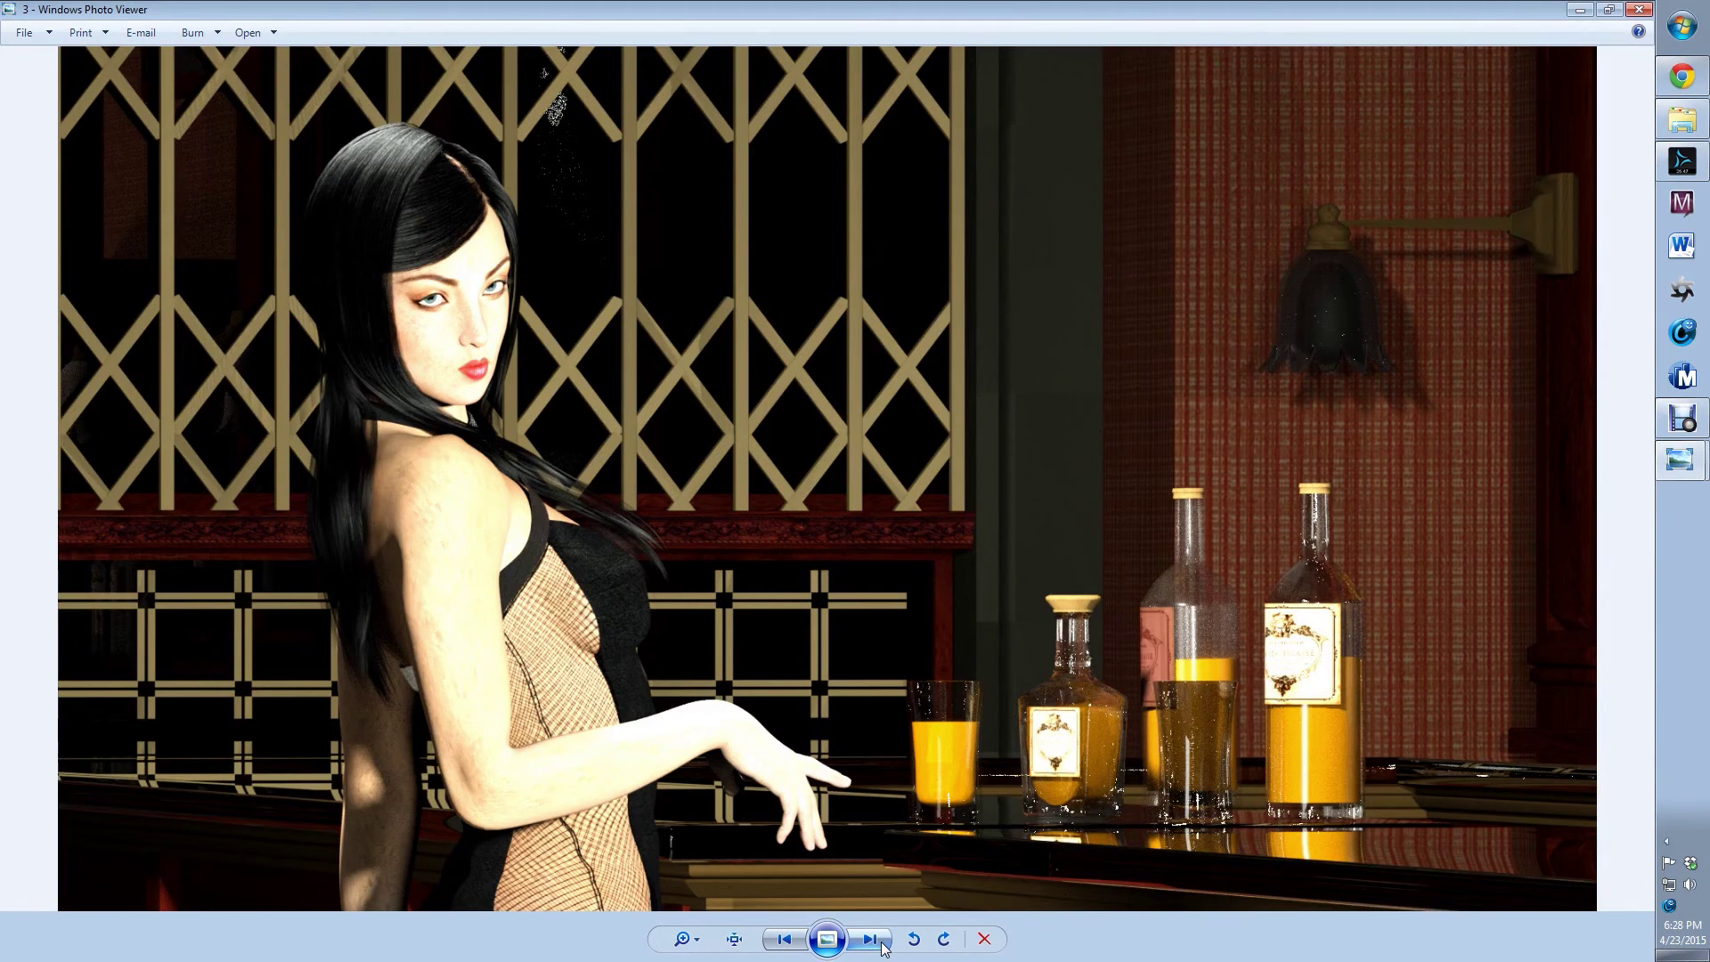
left_click(873, 939)
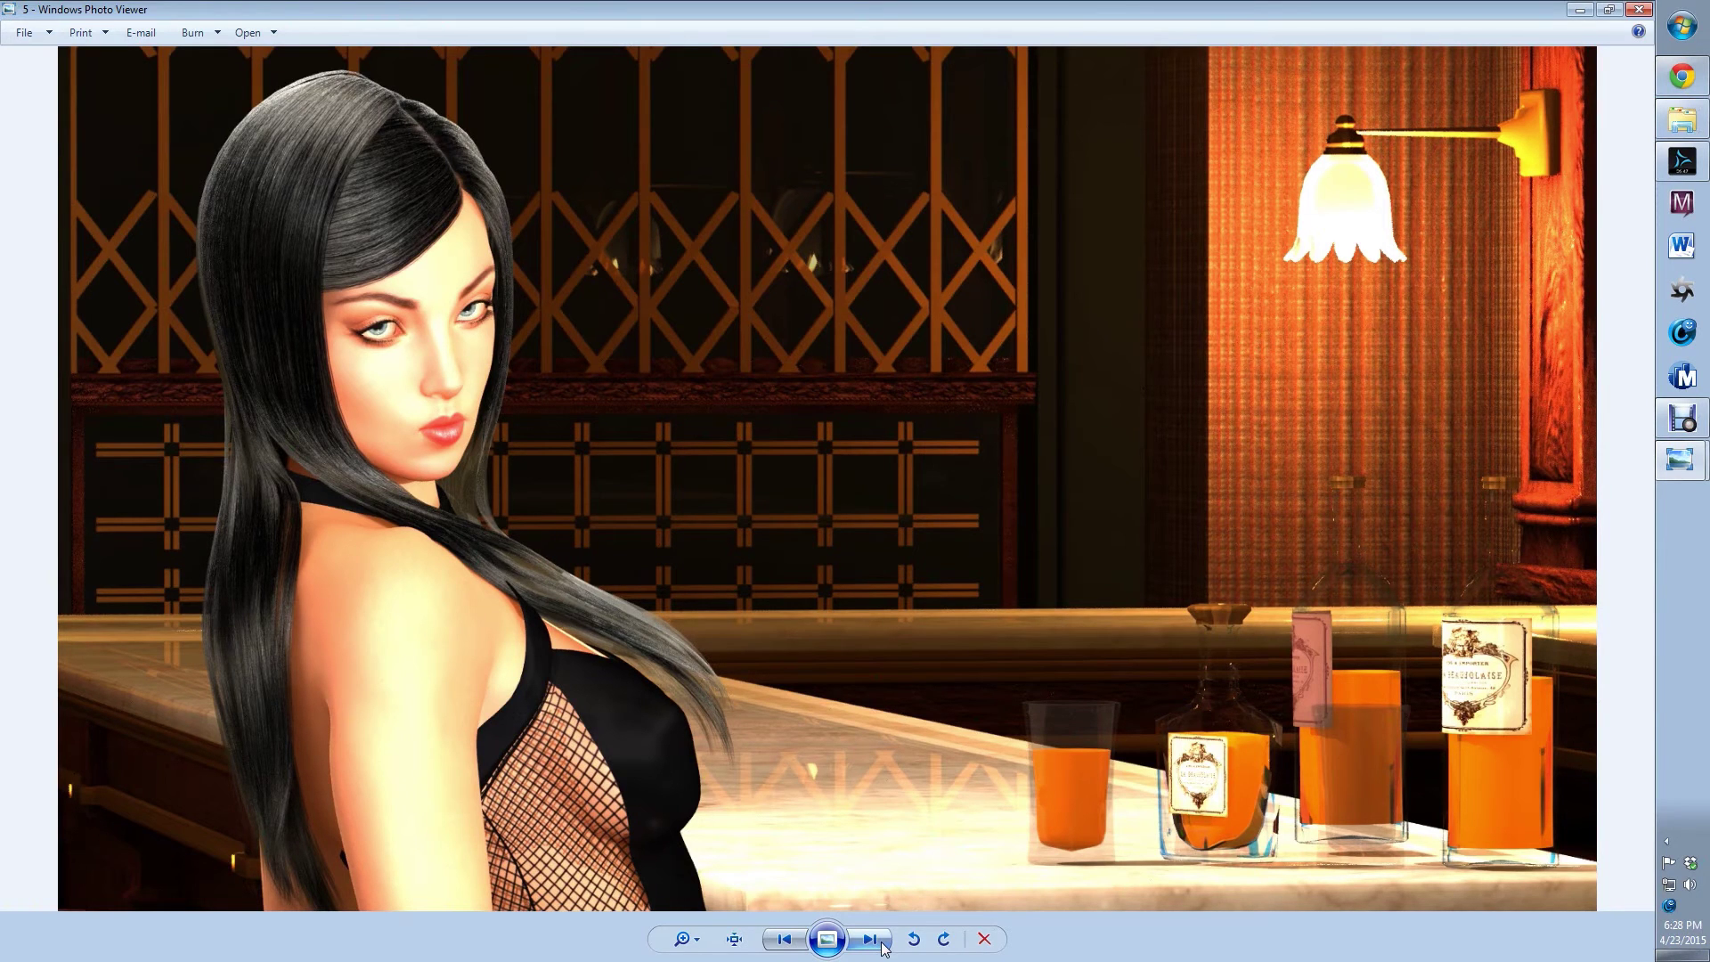
left_click(880, 943)
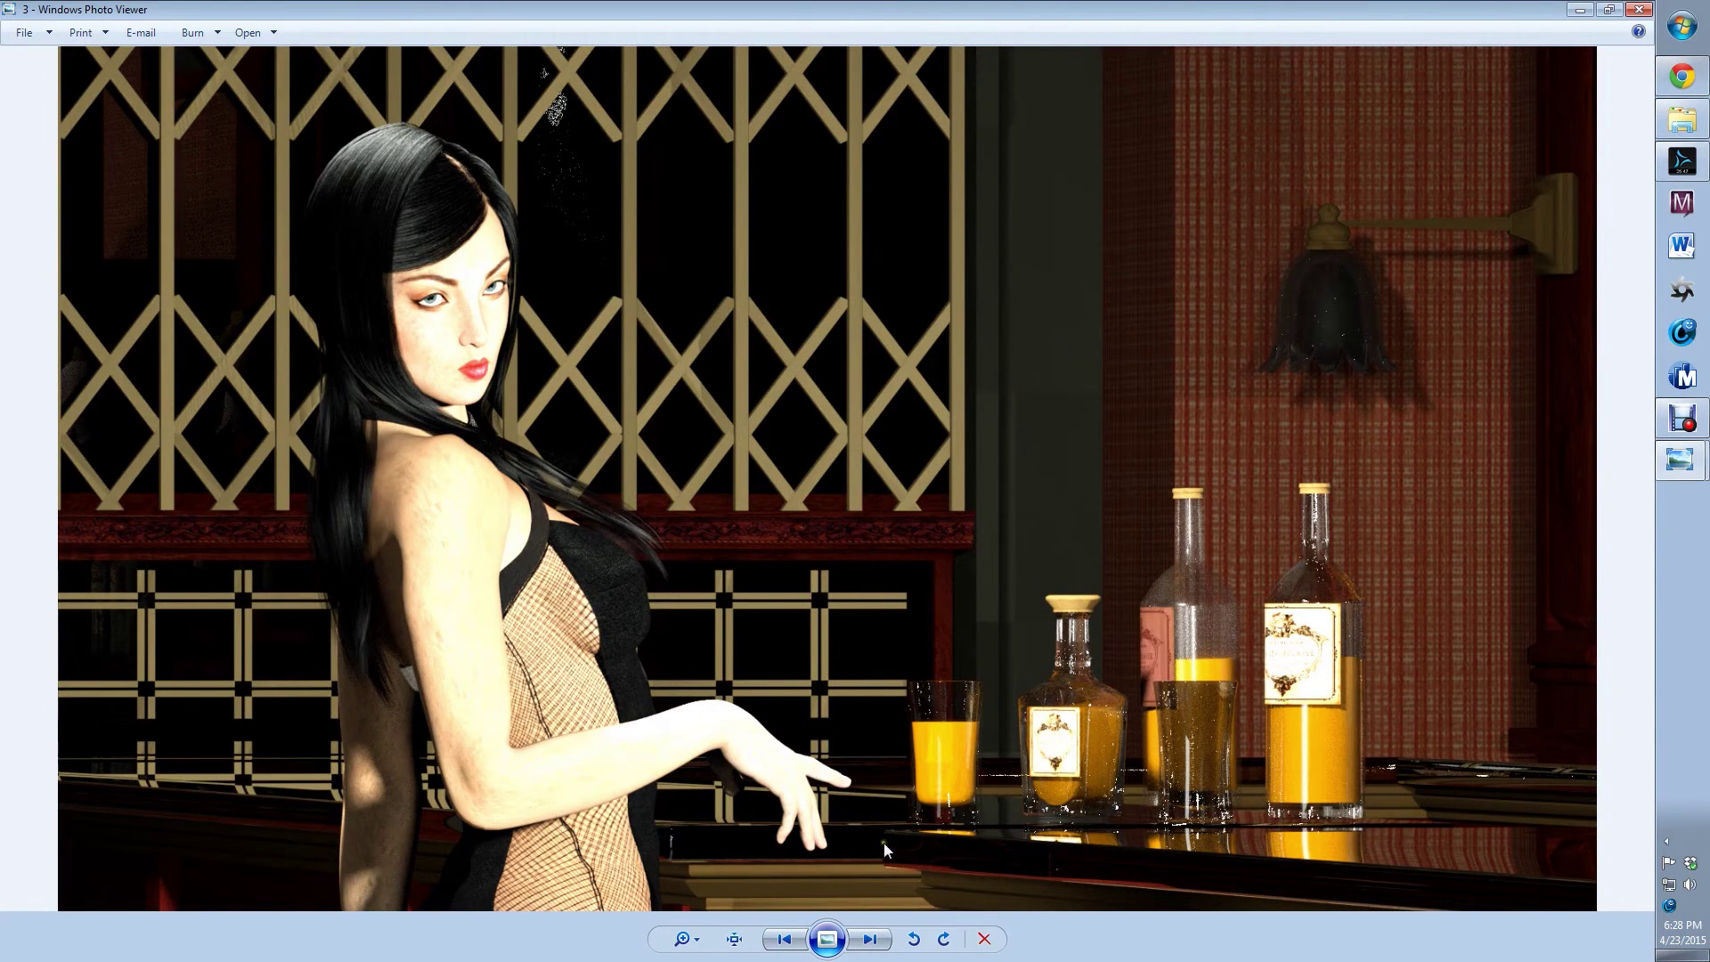
left_click(870, 941)
left_click(871, 942)
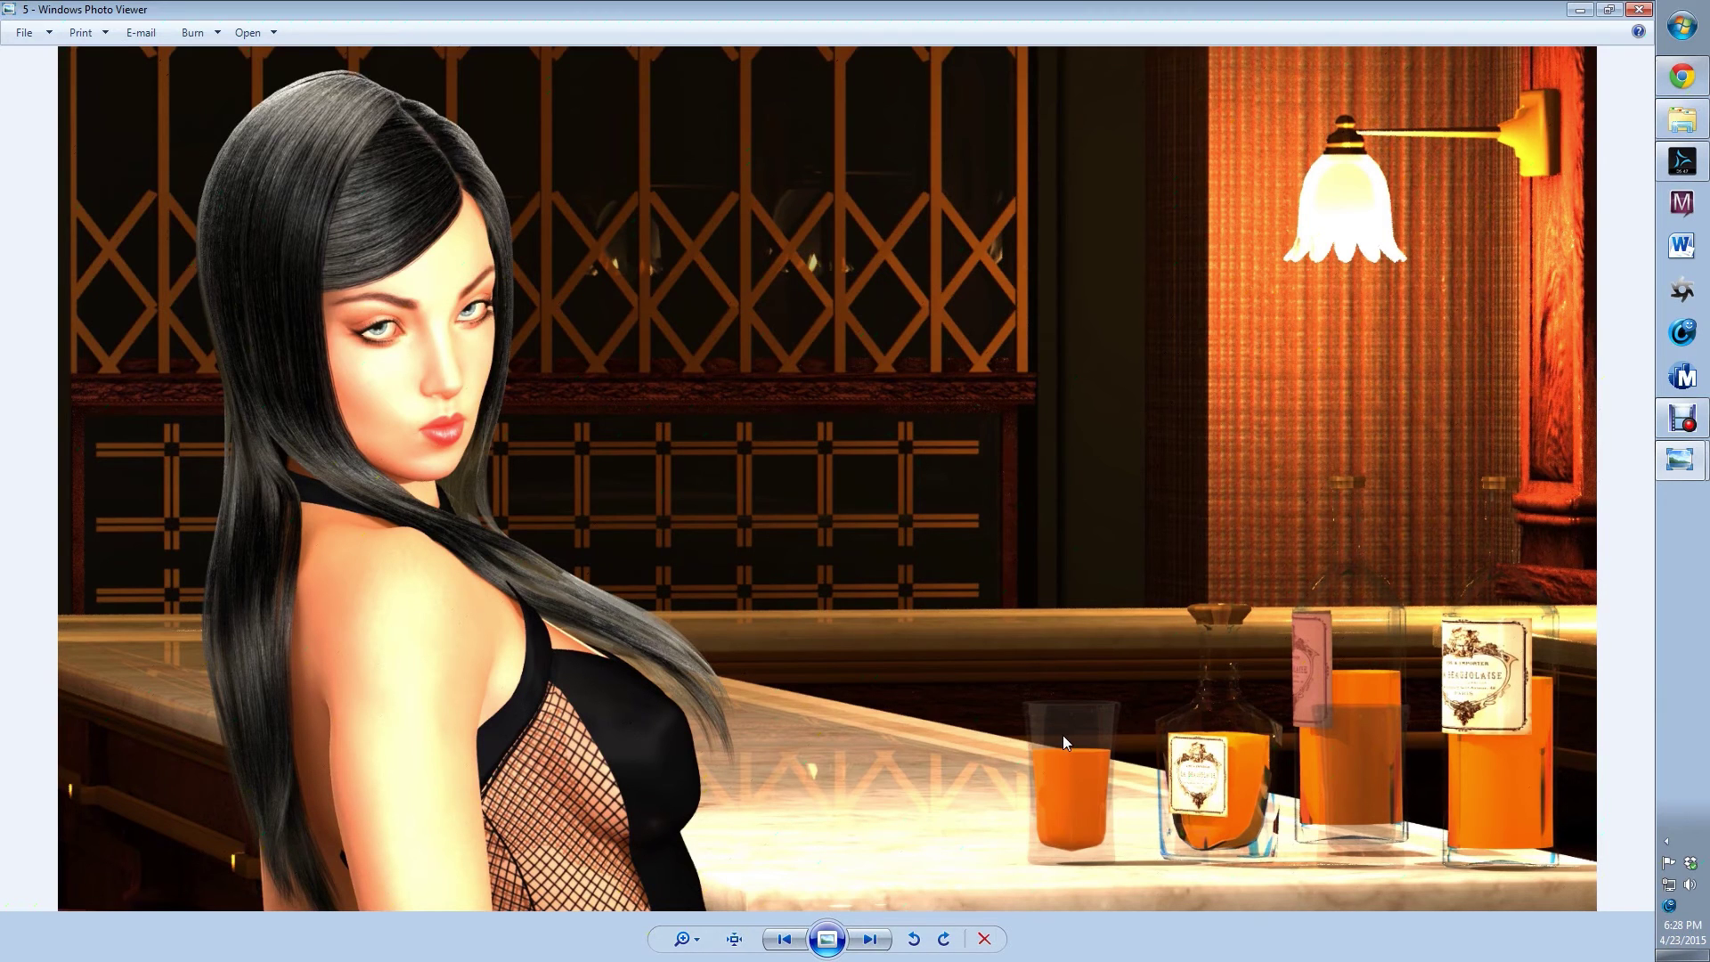
Back in DAZ Studio, view through Short Lens, hide the Long Lens camera, and select Short Lens.
left_click(1682, 161)
left_click(1220, 136)
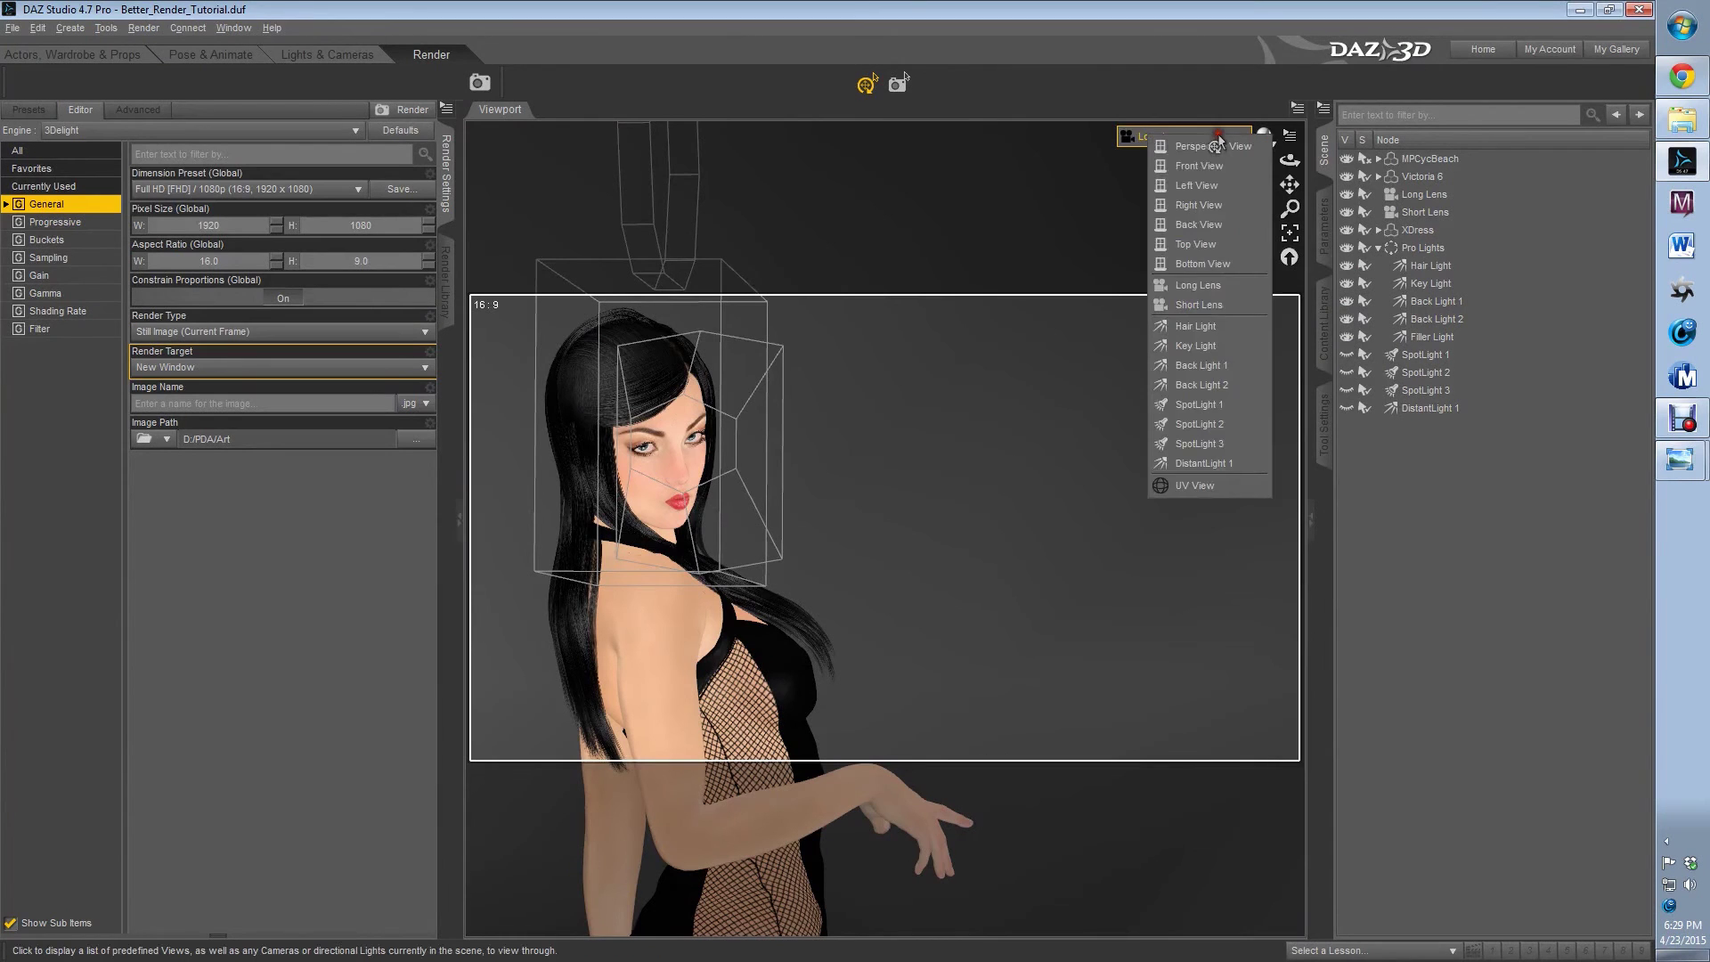
left_click(1211, 303)
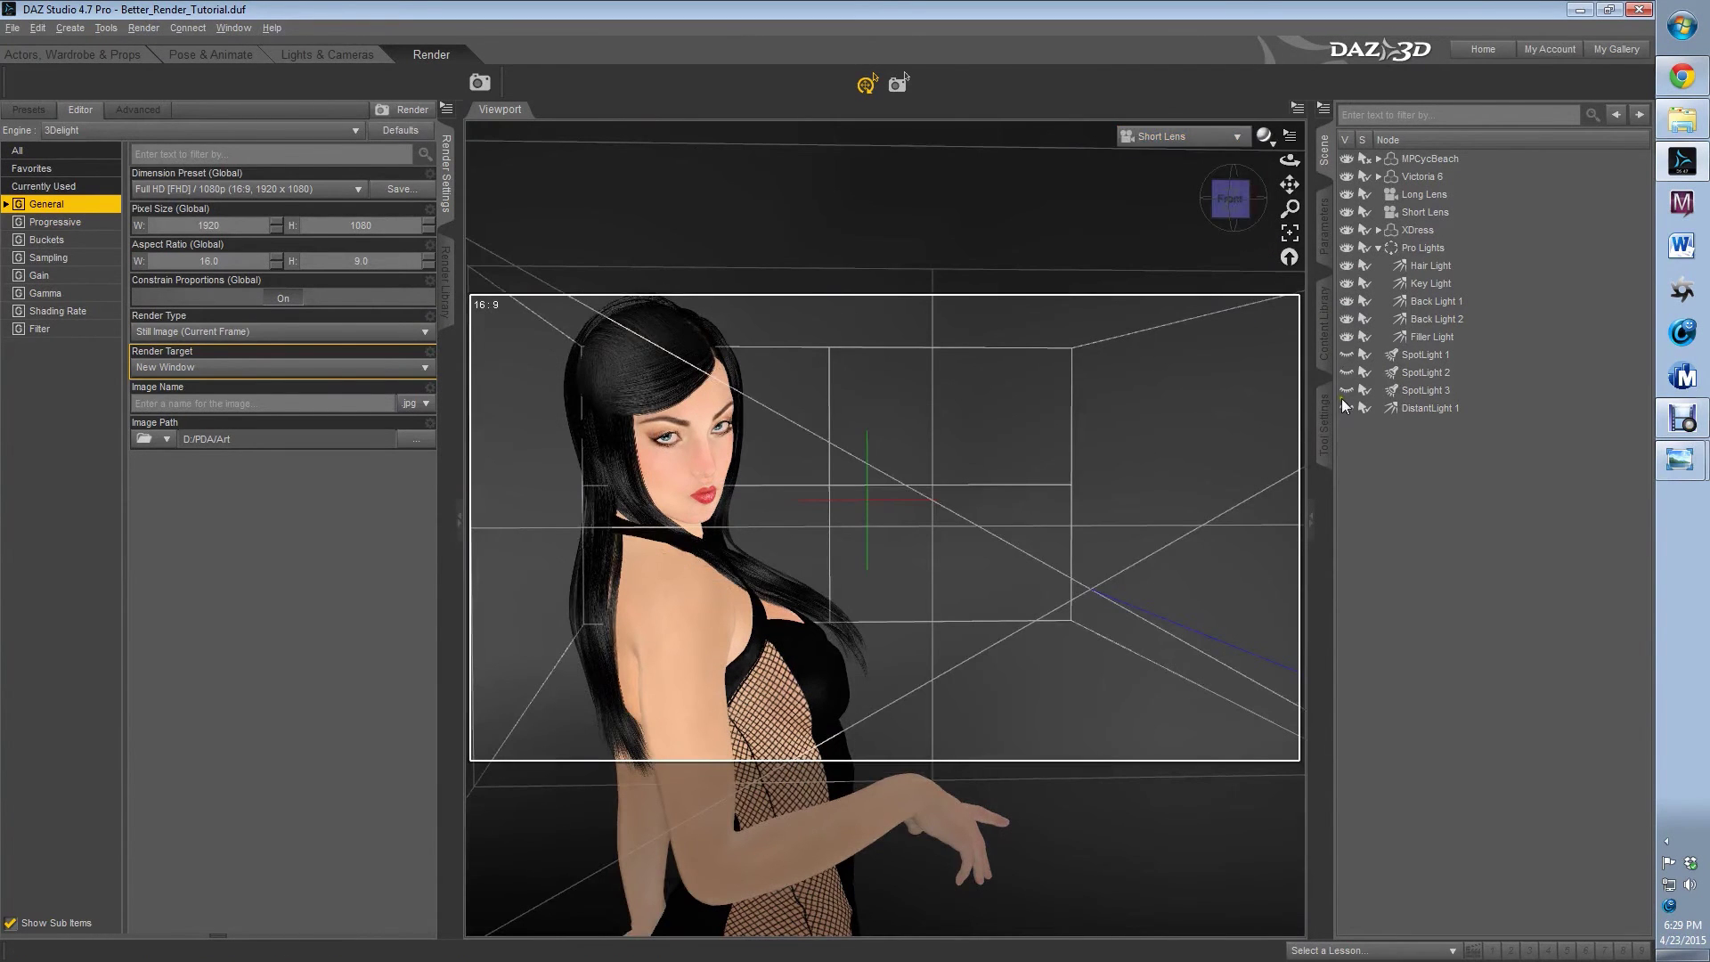
left_click(1347, 195)
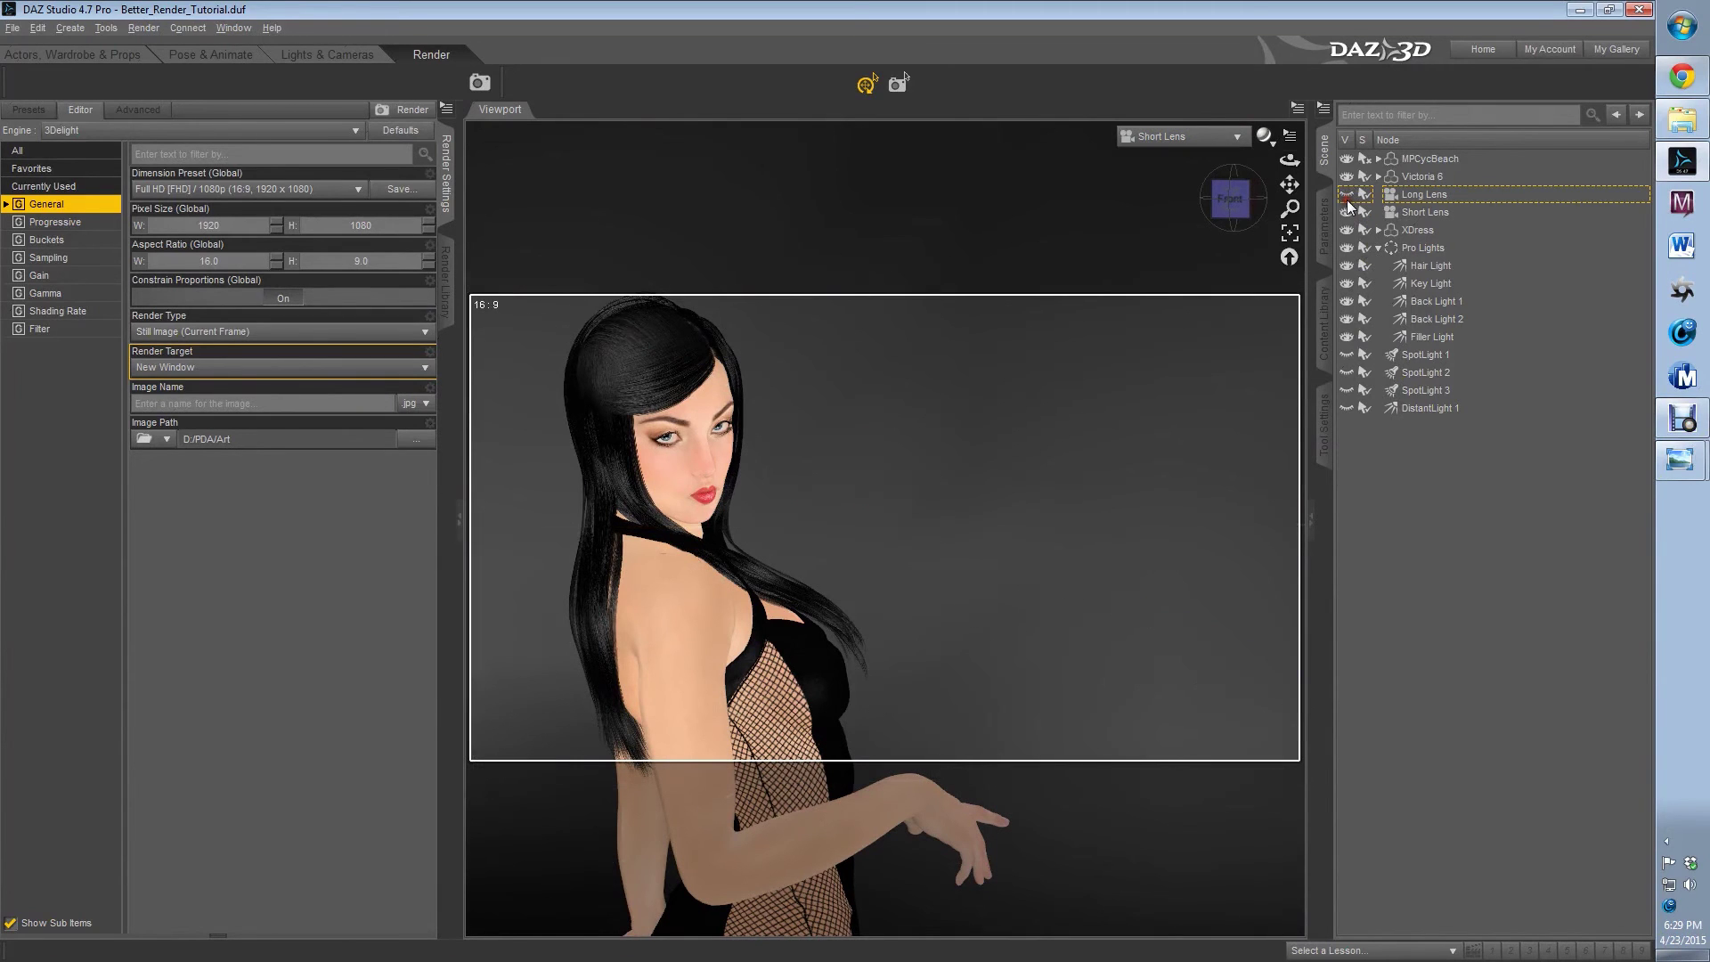
left_click(1424, 208)
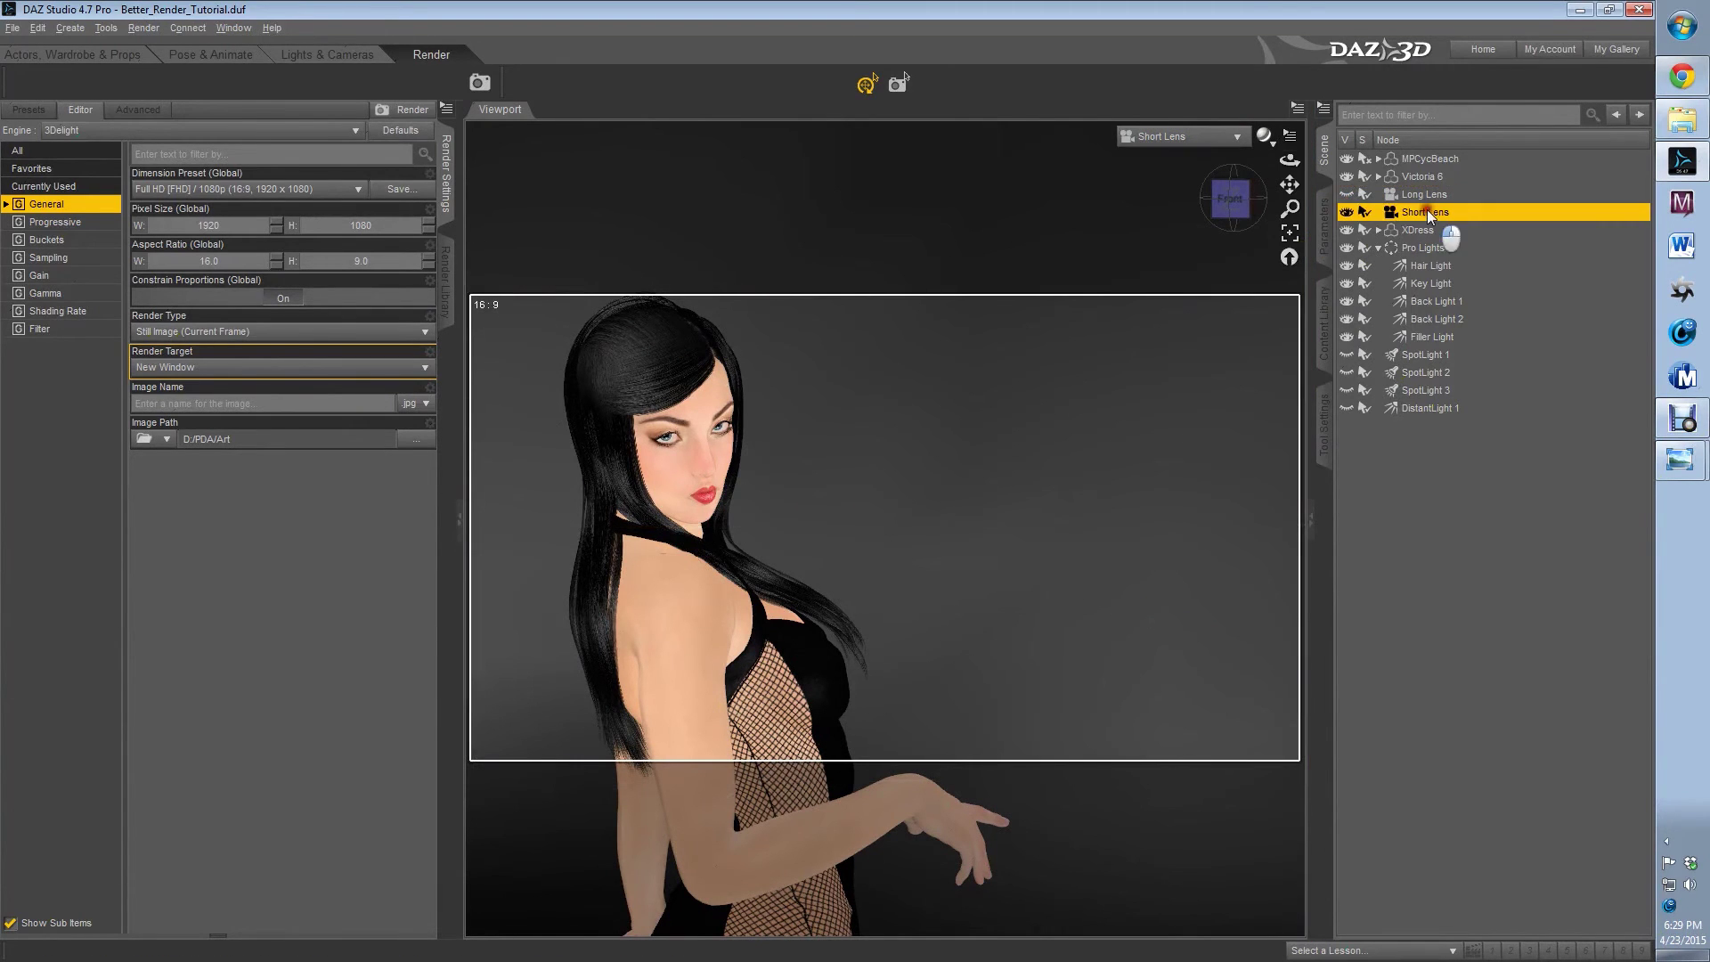
Return to Perspective View and show the Short Lens camera's properties, including its 72.89 focal length.
left_click(1217, 138)
left_click(1215, 147)
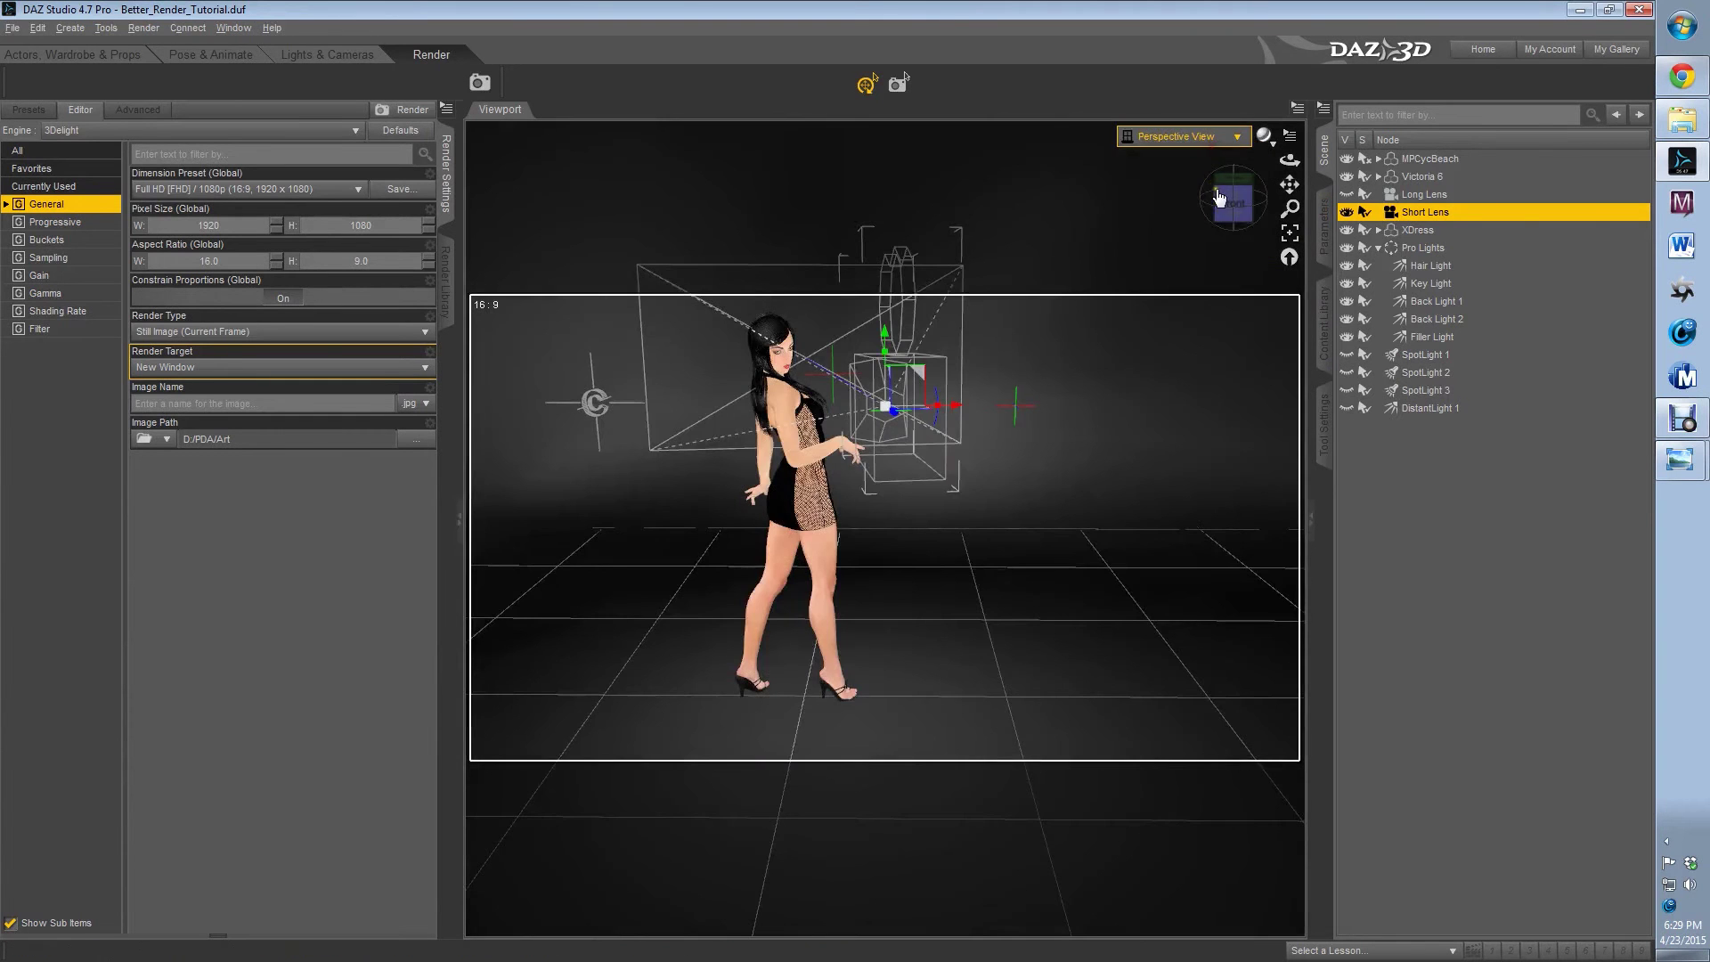
left_click(1247, 202)
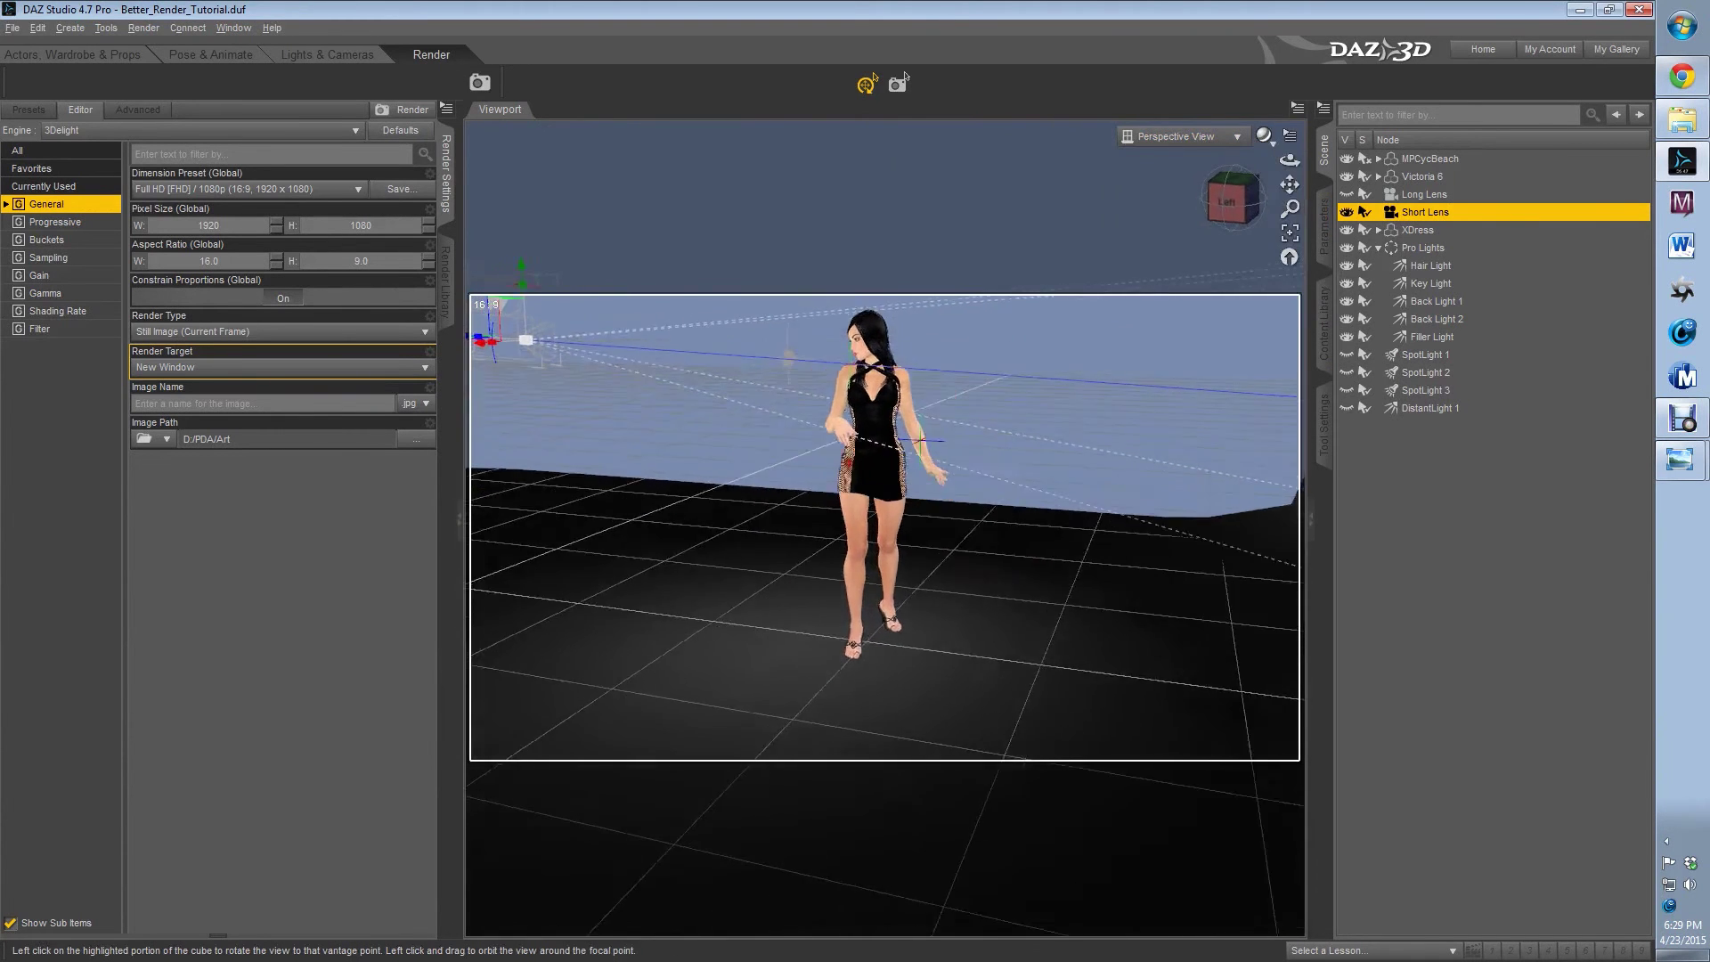
left_click_drag(1287, 185, 1324, 254)
left_click(1325, 253)
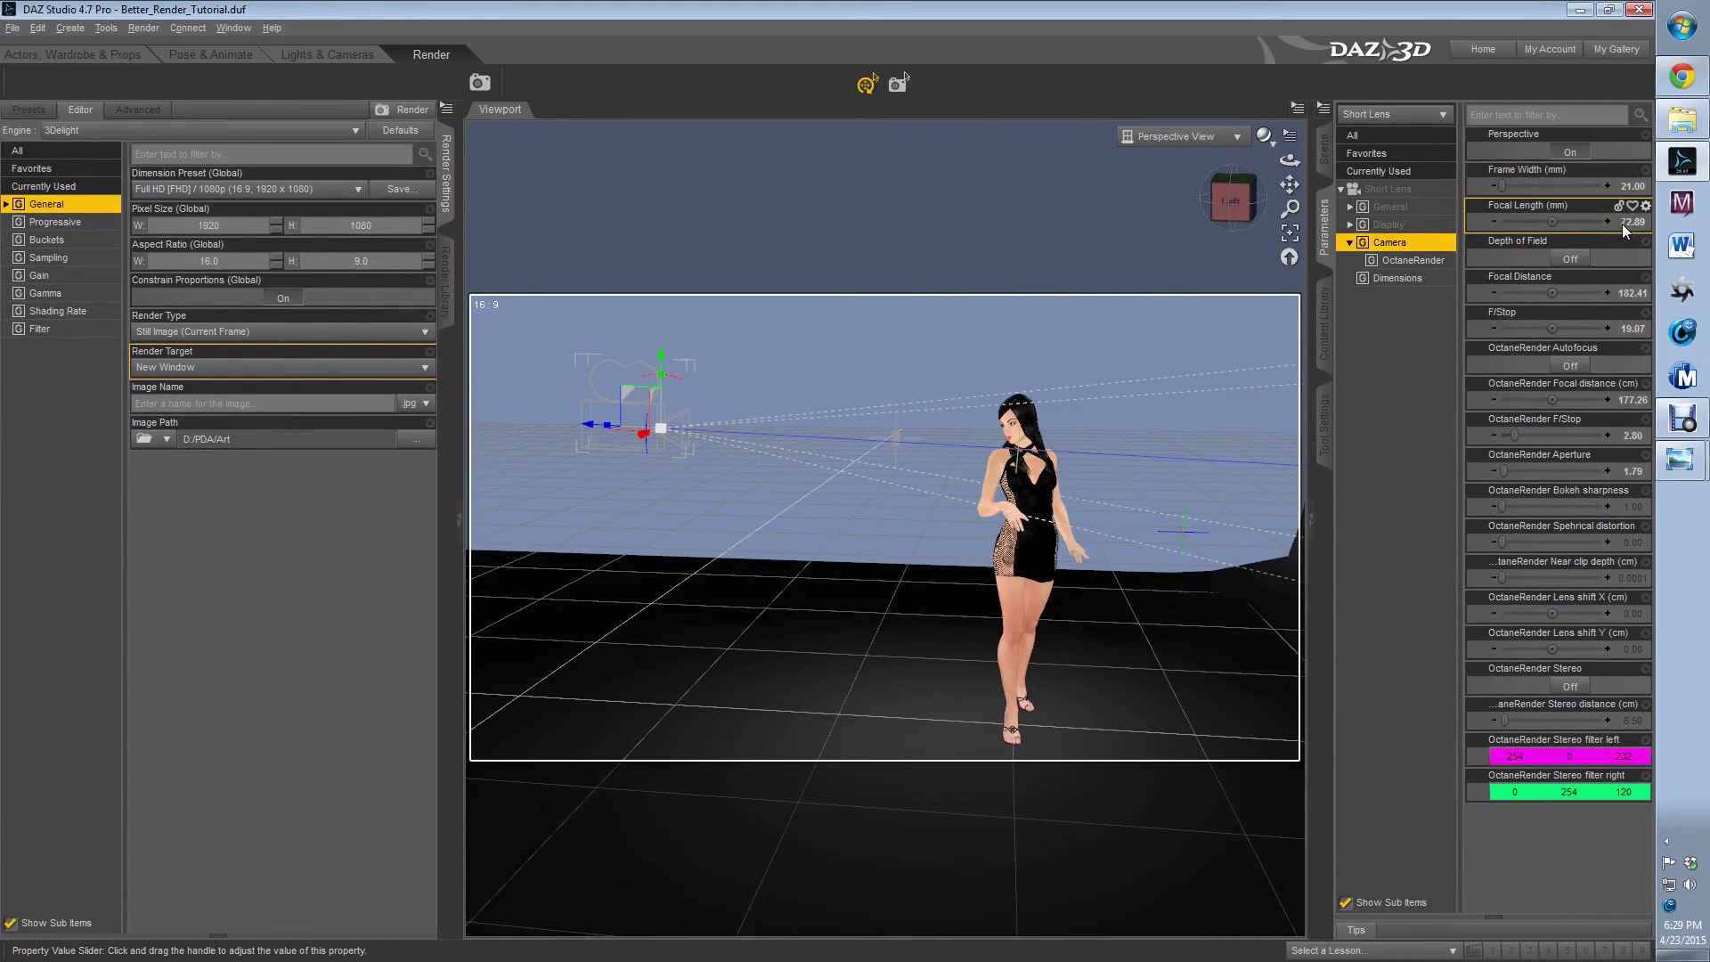
Turn the viewport to the front, then bring up render 4 of the woman at the red-wood bar.
mouse_move(1626, 226)
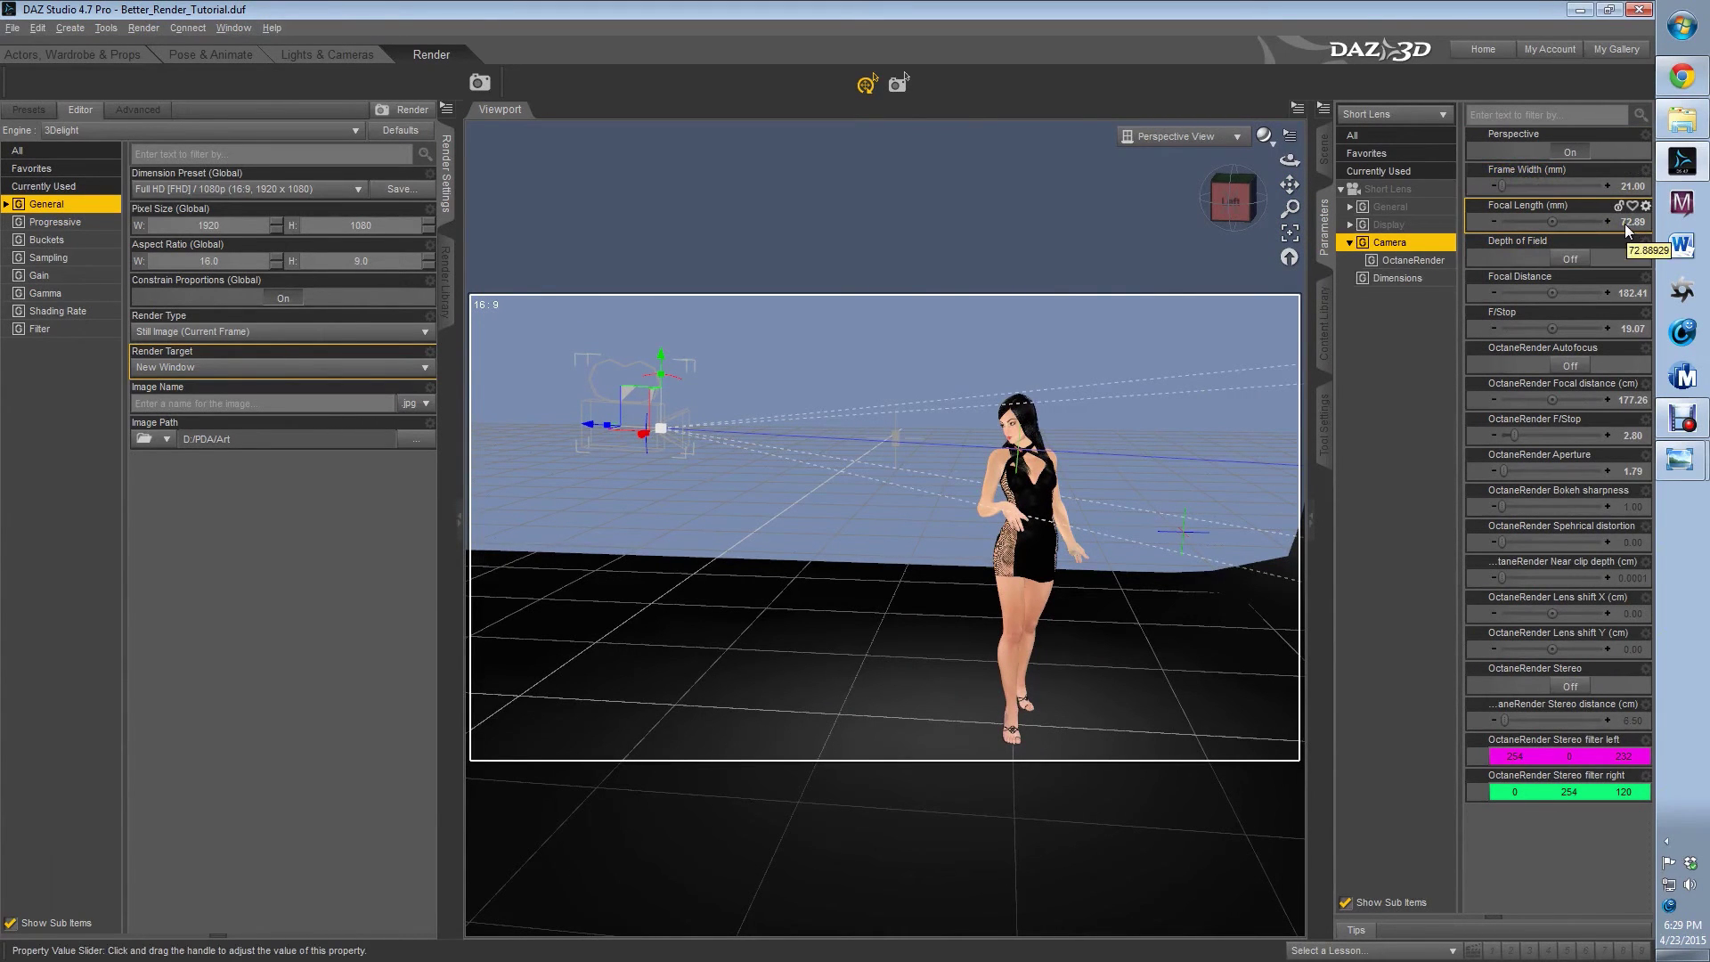
left_click(1220, 206)
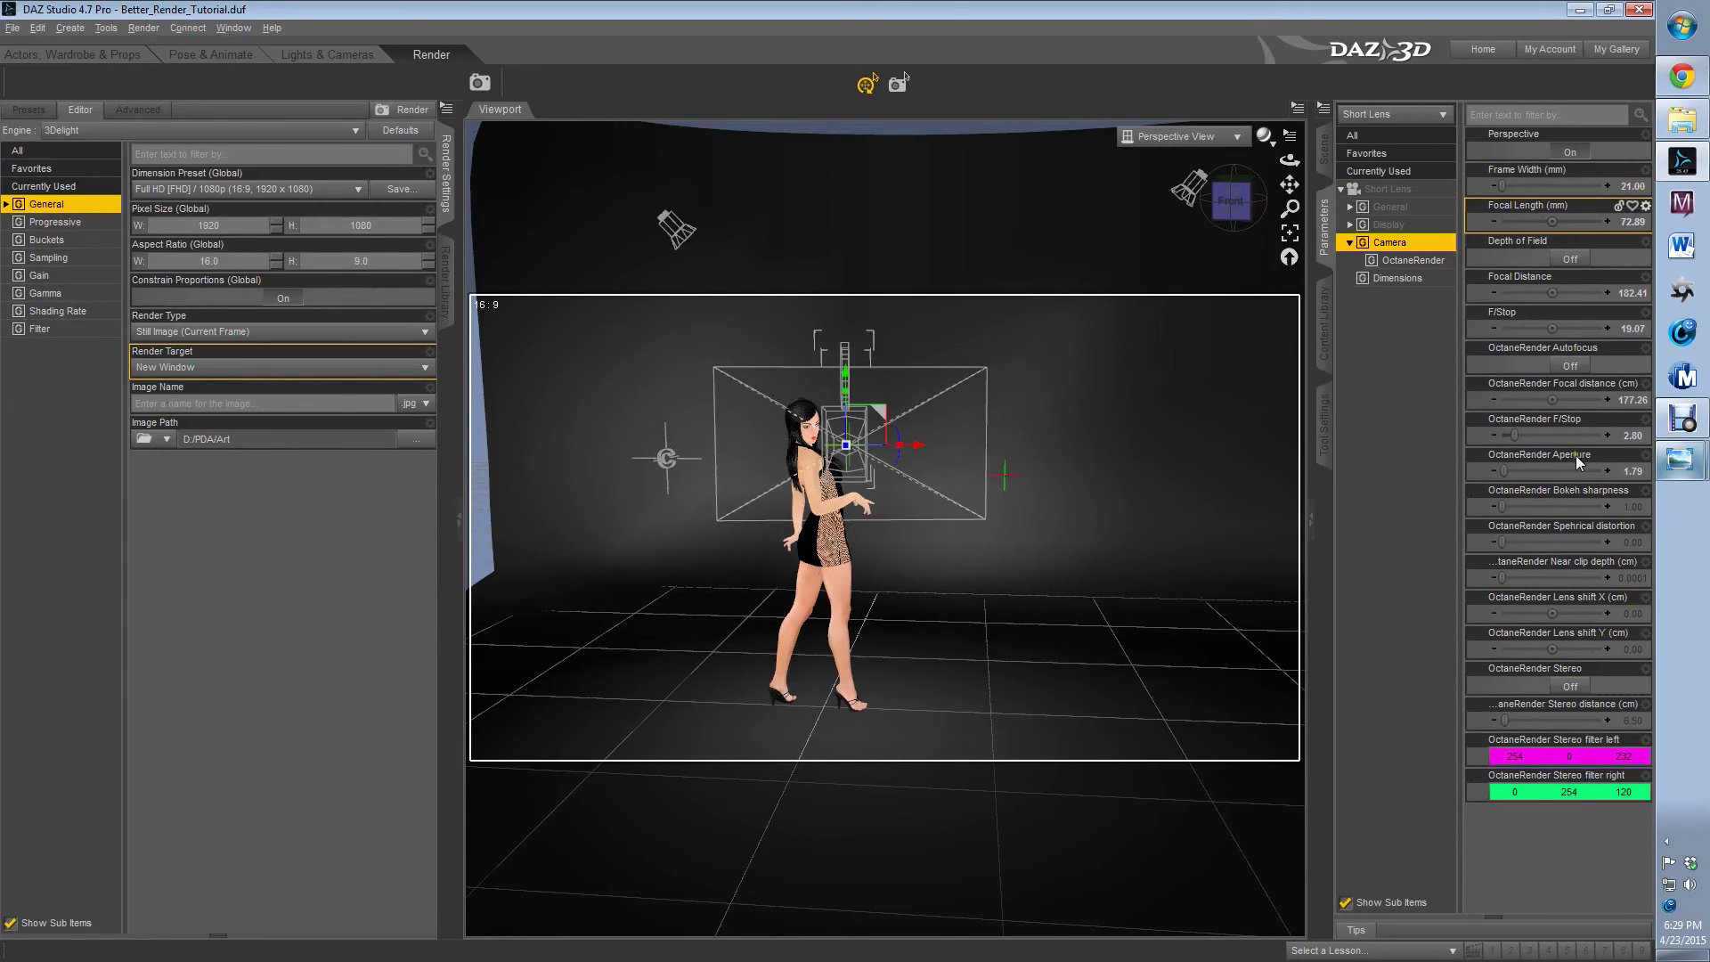
left_click(1681, 459)
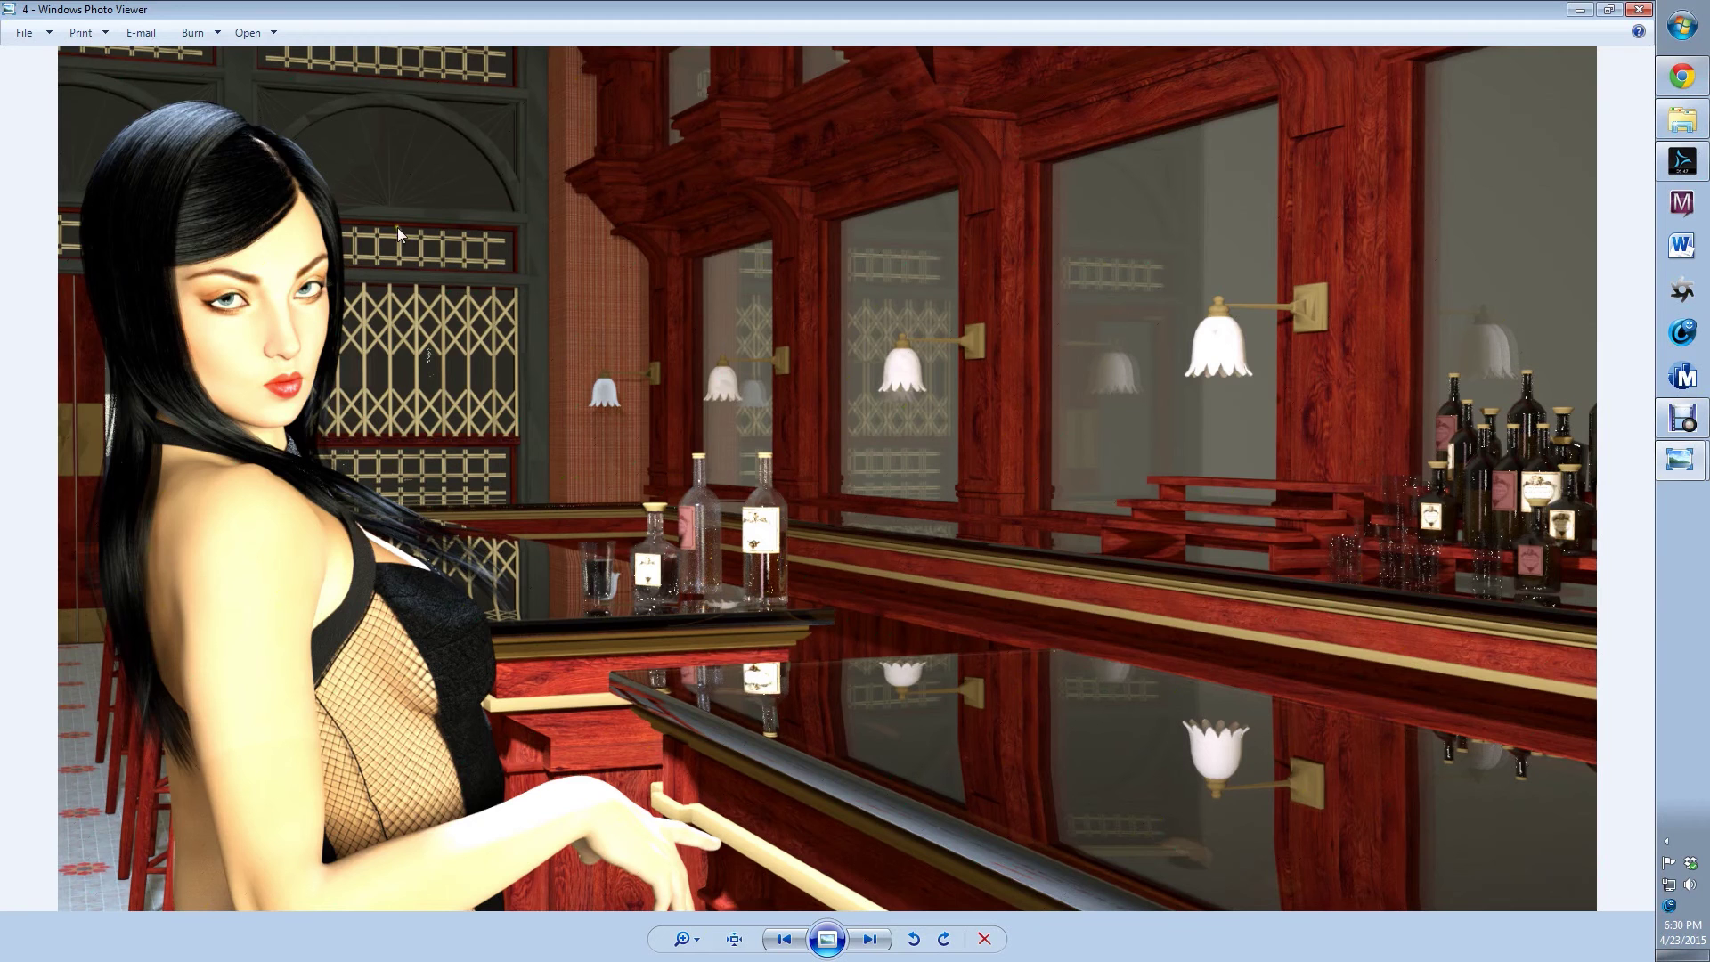
left_click(781, 946)
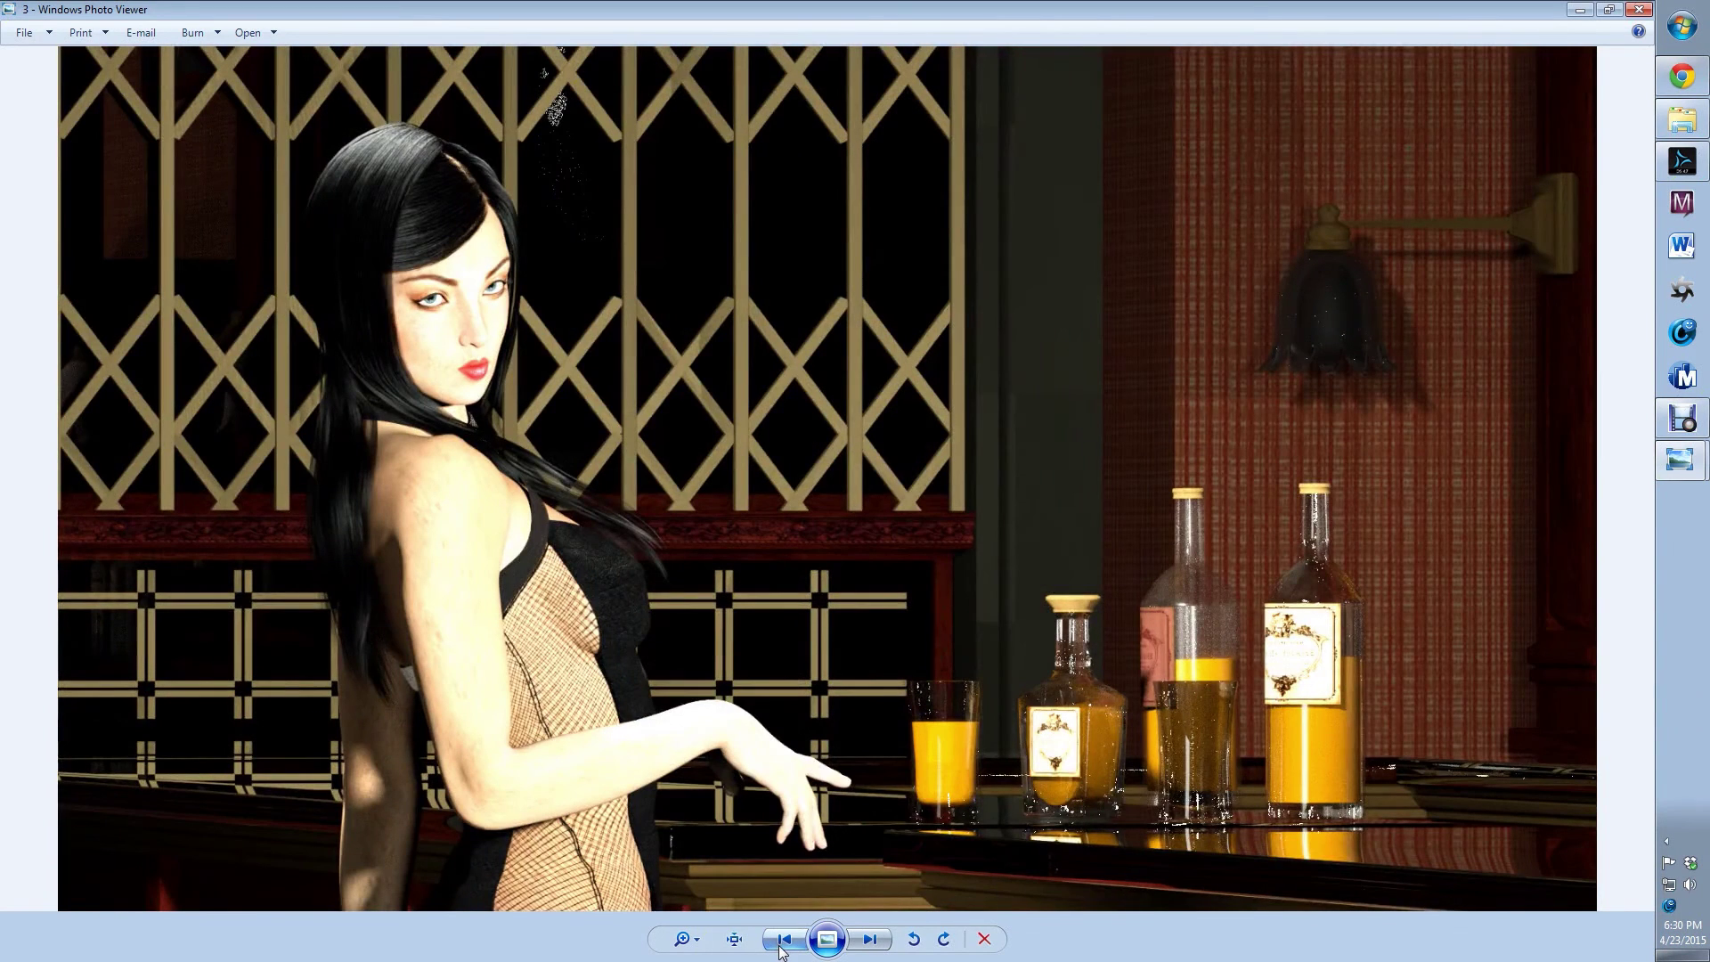
left_click(876, 943)
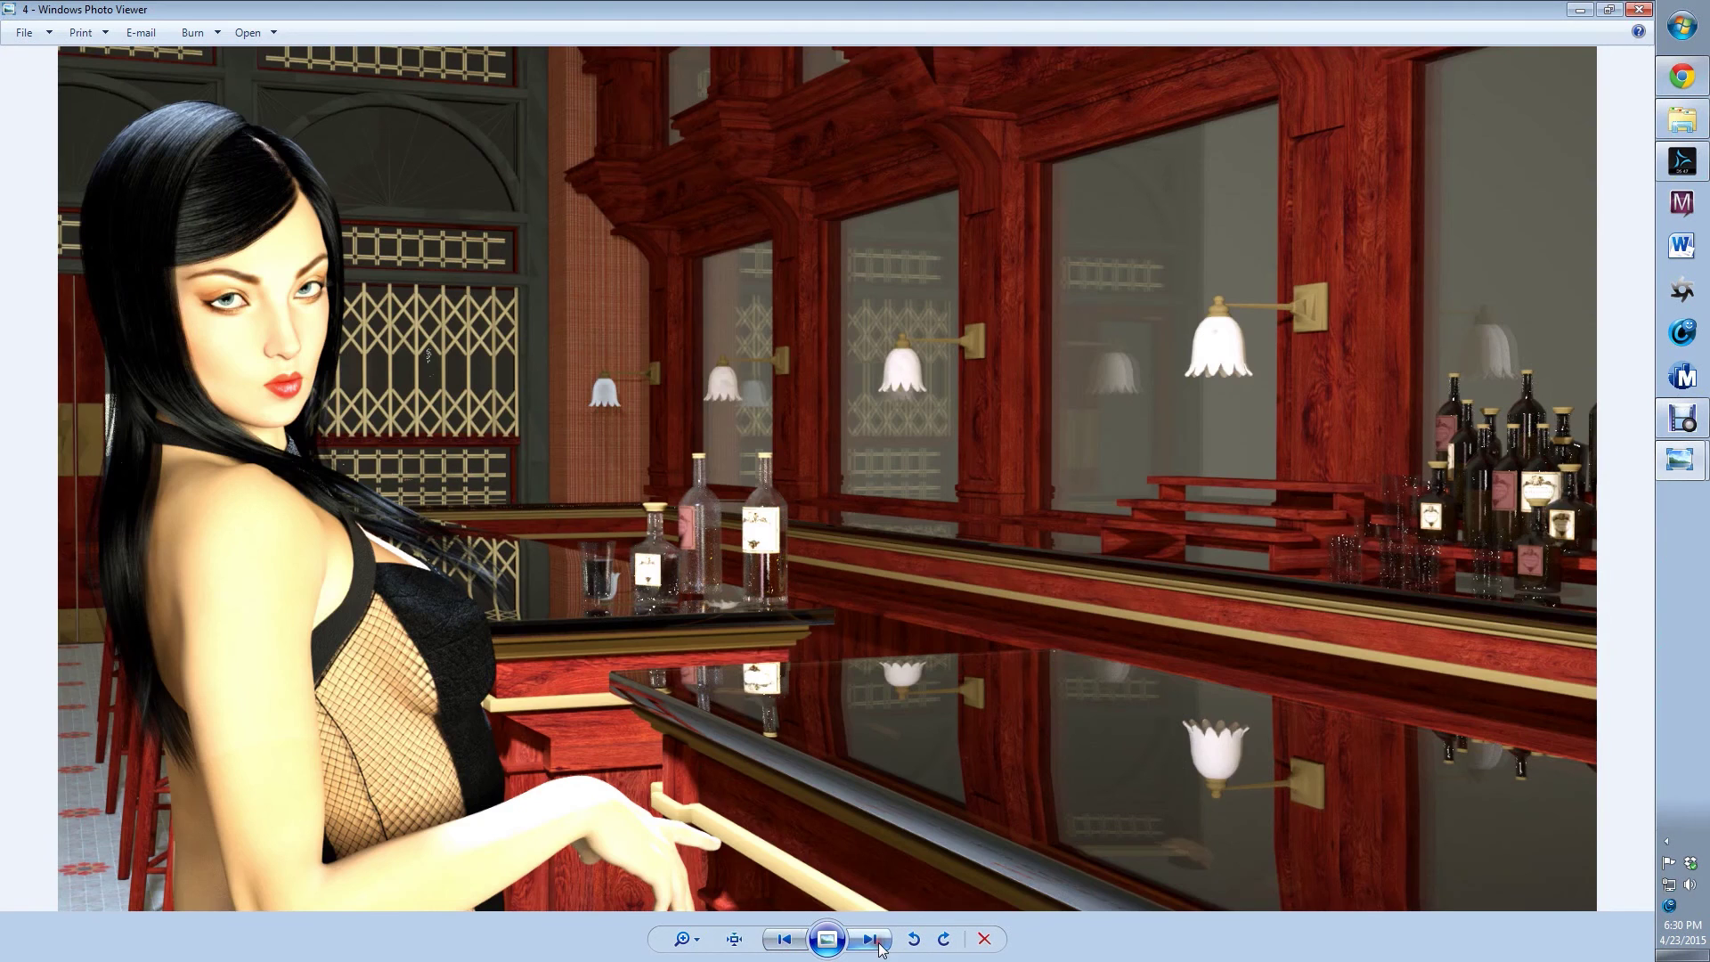
left_click(784, 939)
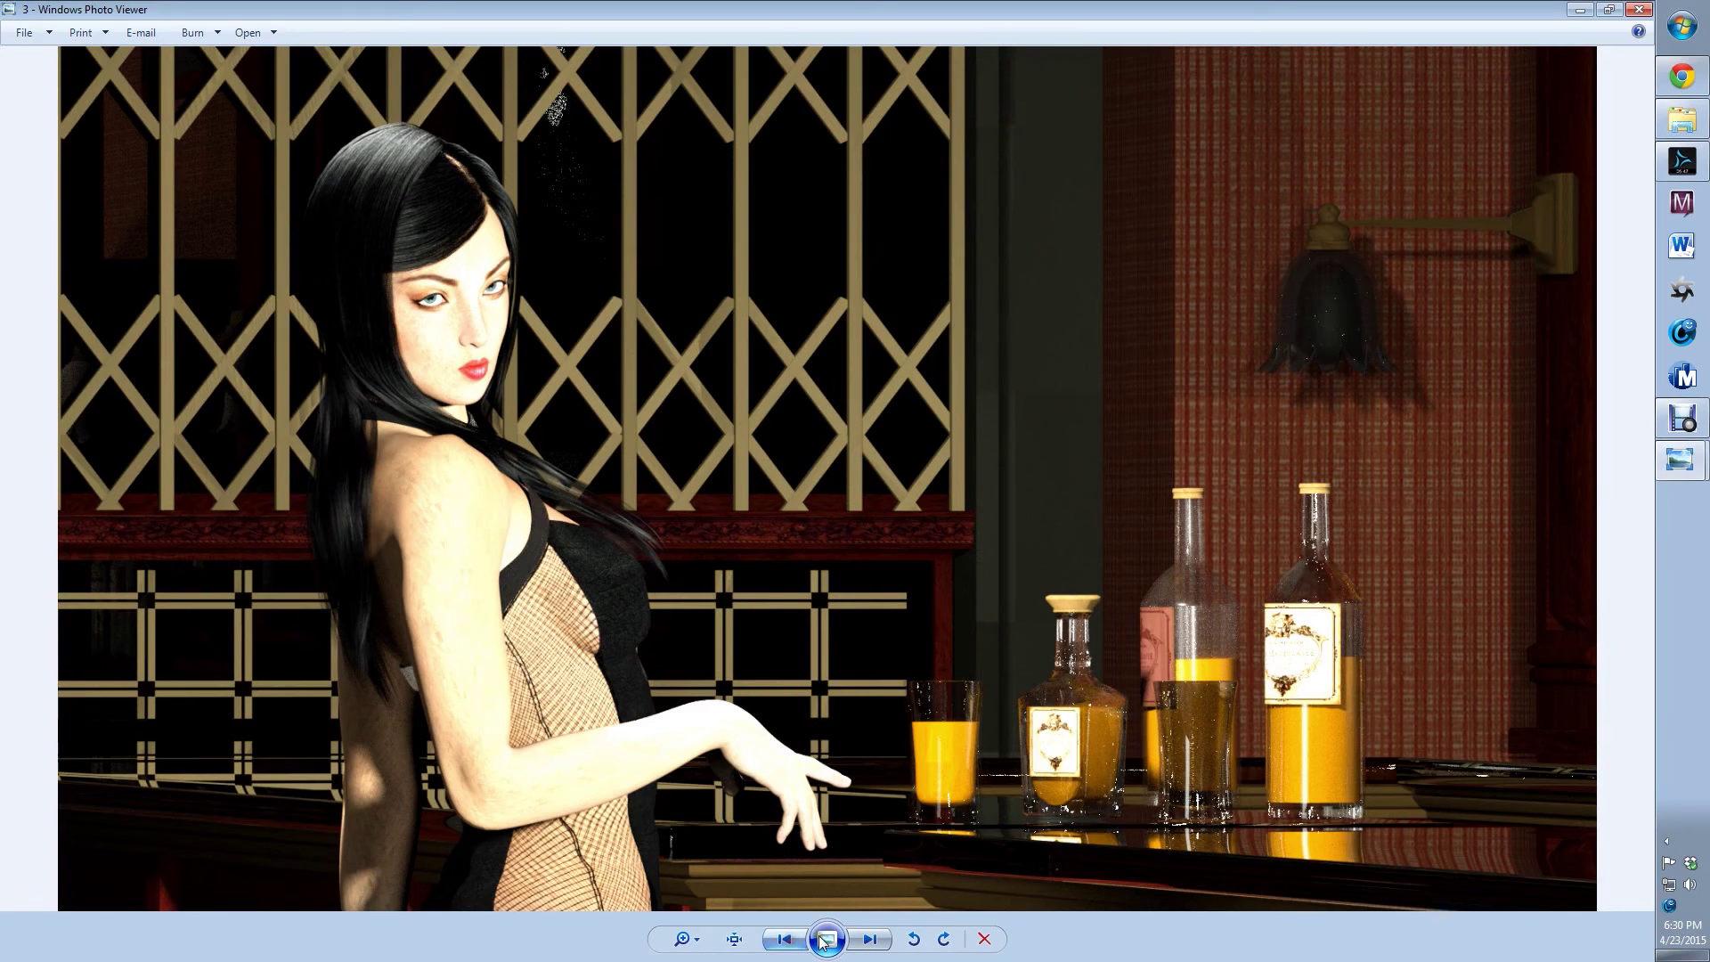
left_click(871, 942)
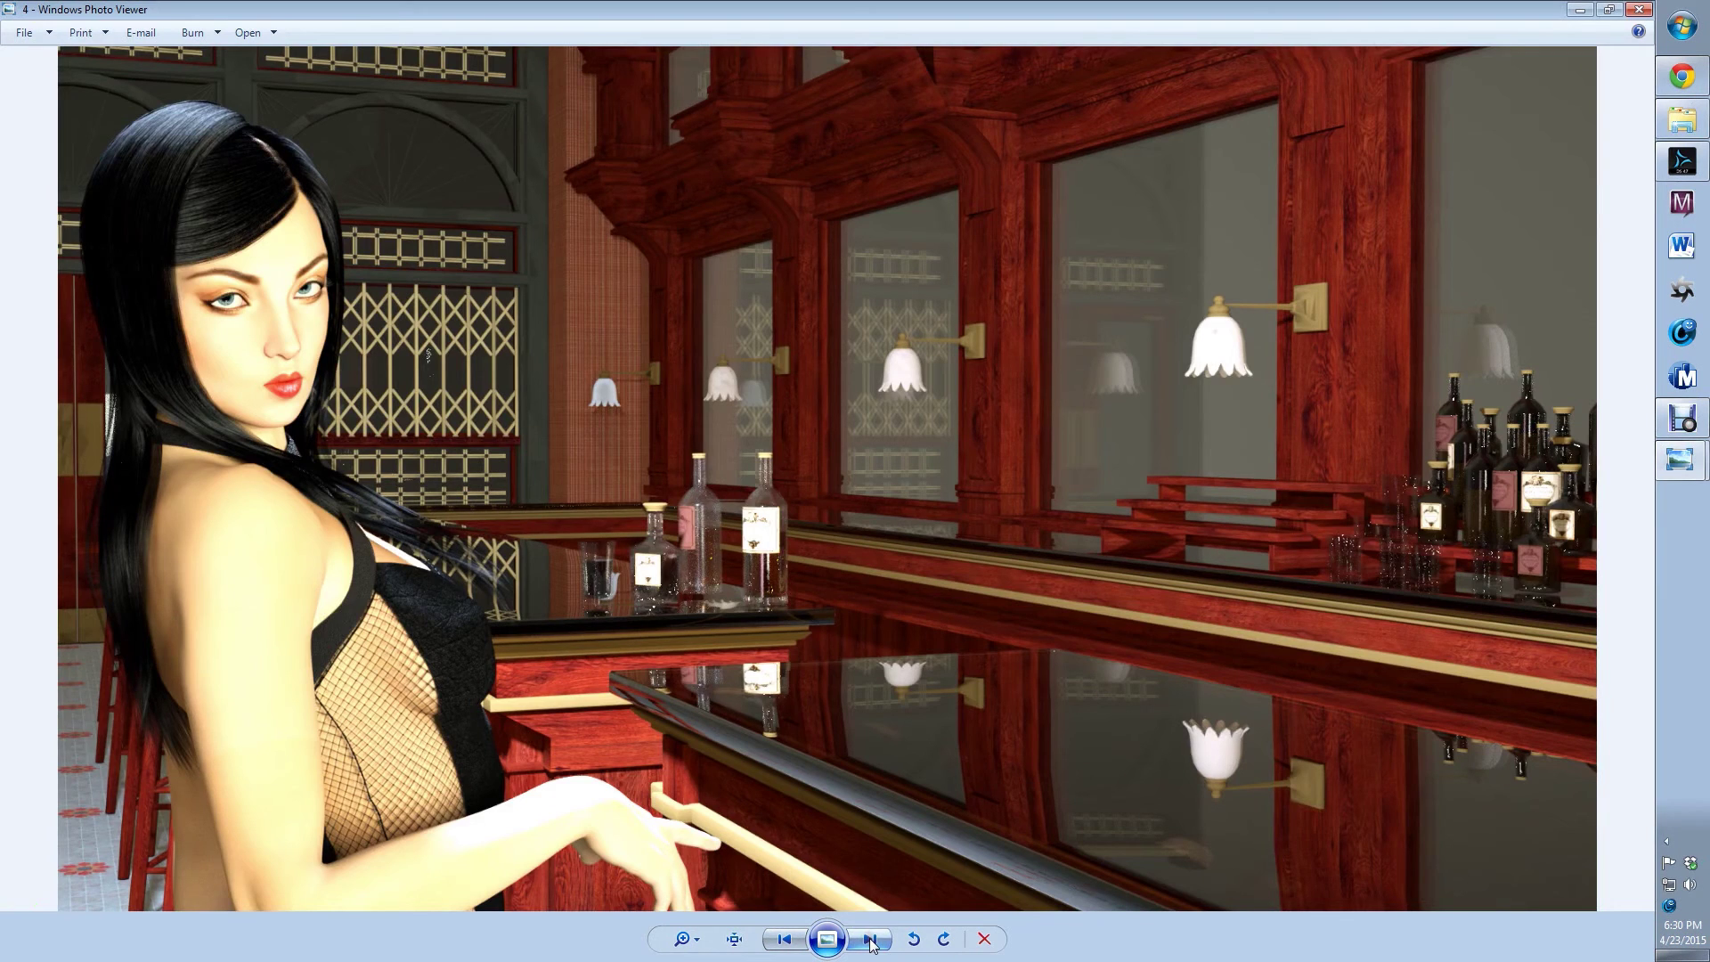
left_click(786, 940)
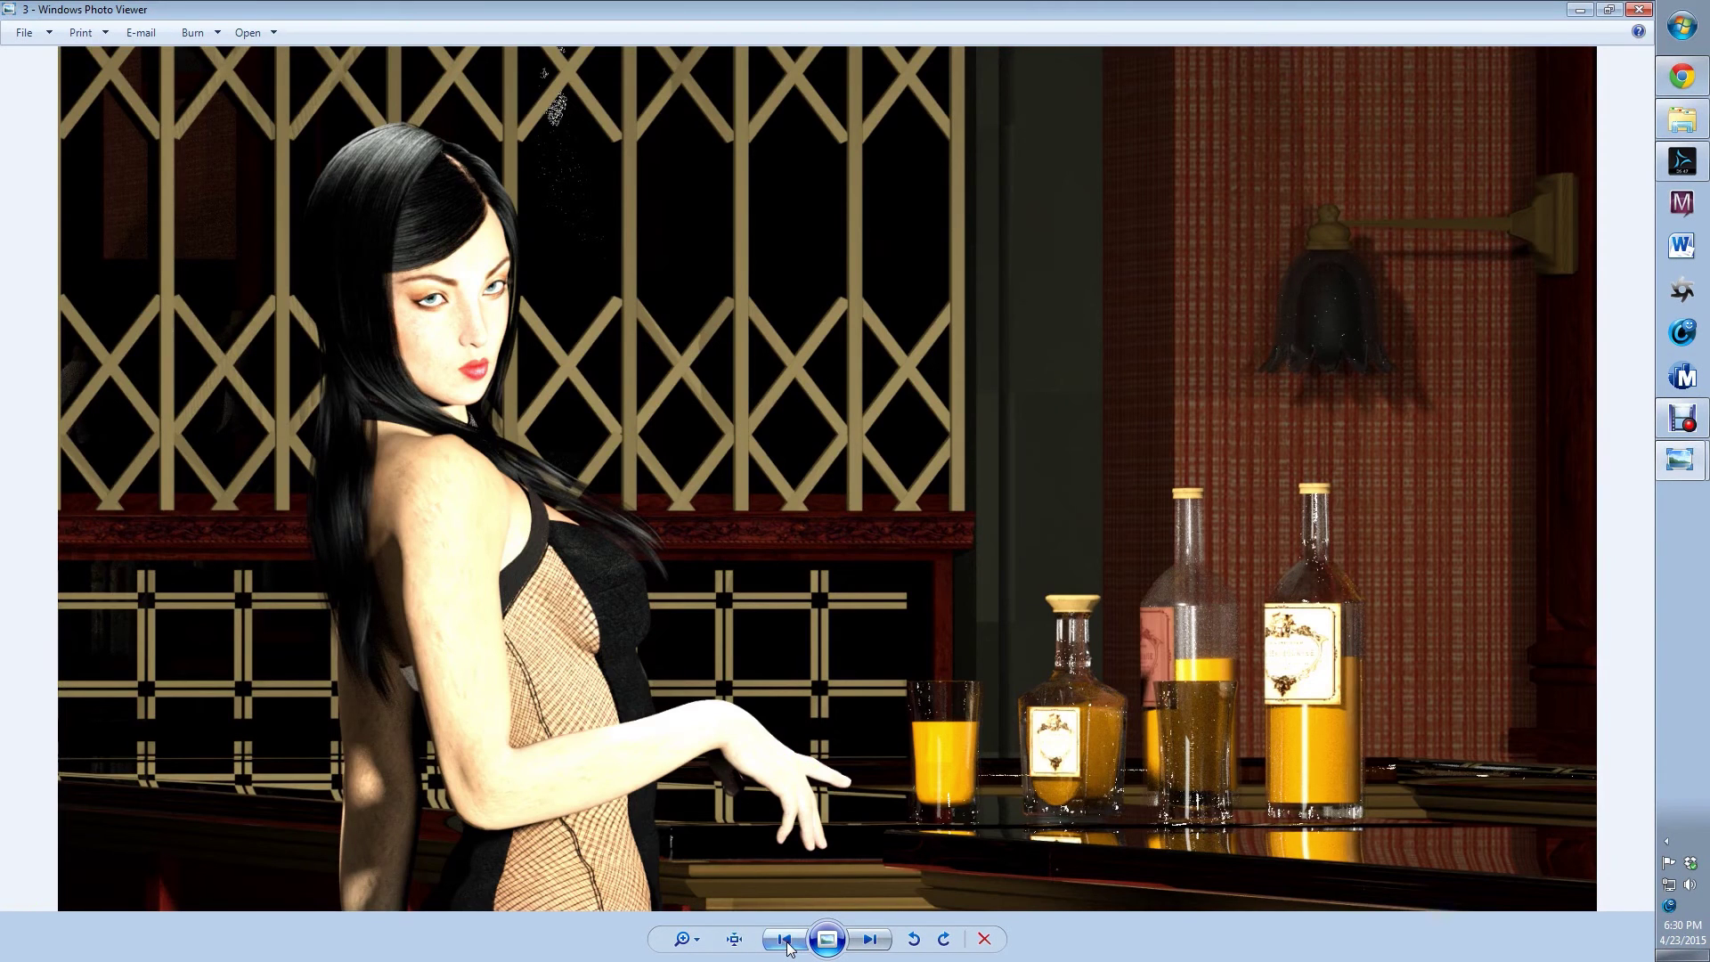
left_click(872, 941)
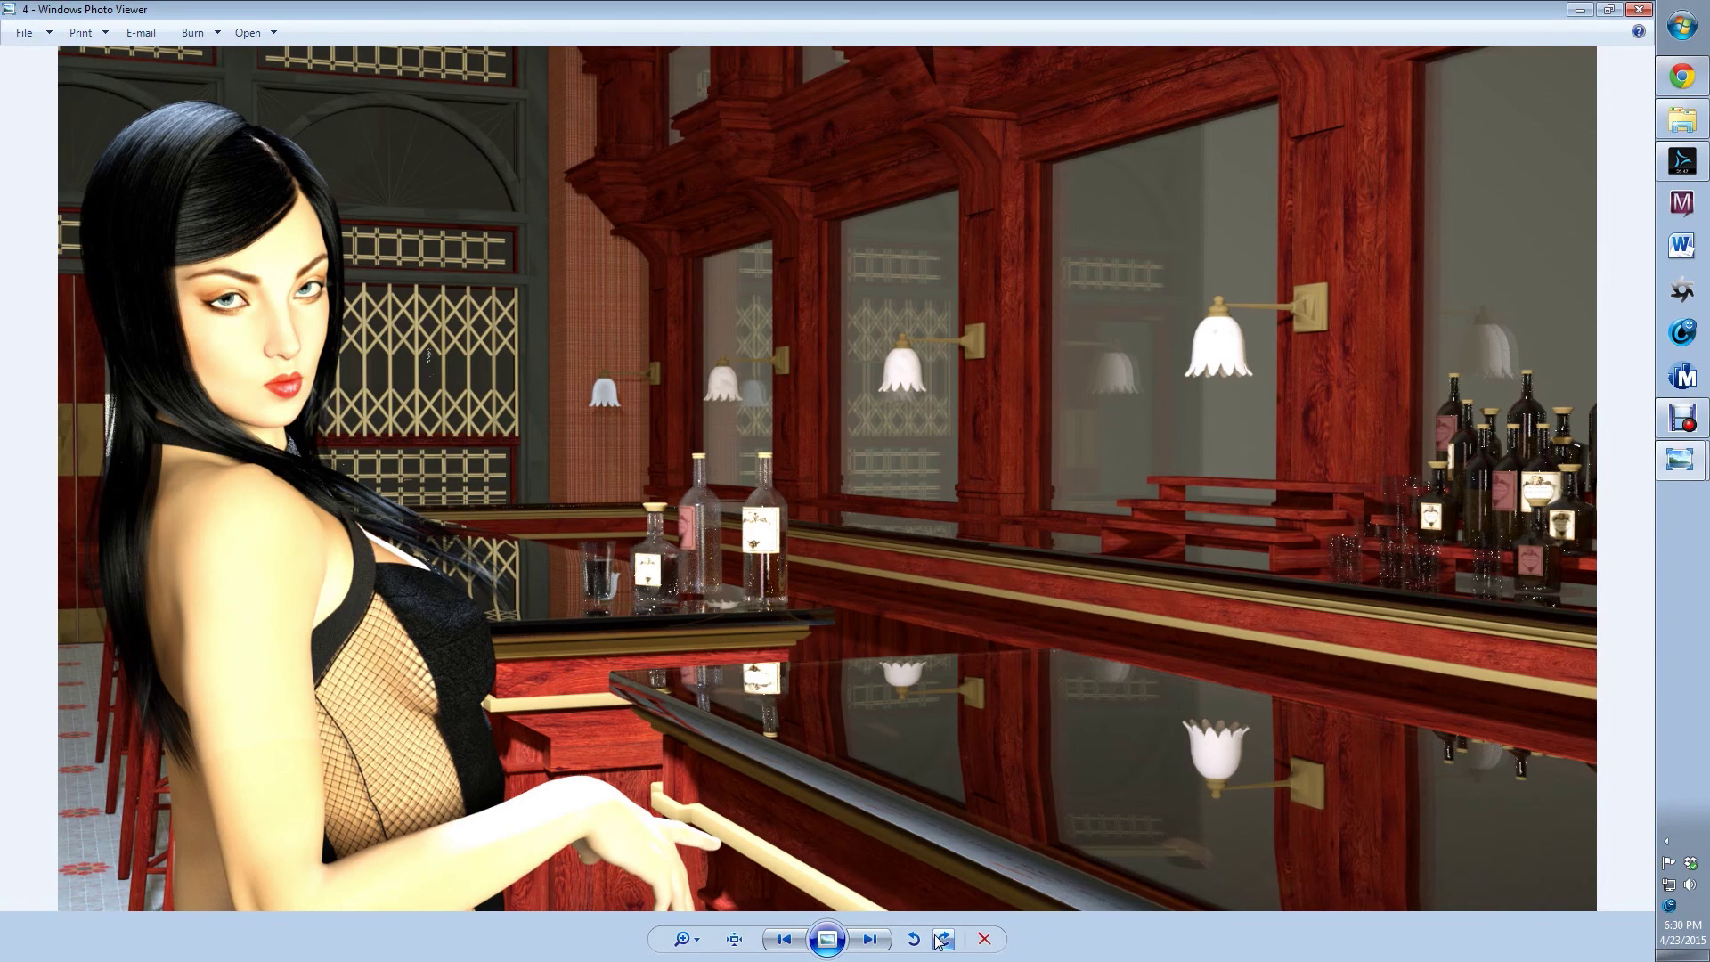
Flip back and forth between renders 5 and 6 to compare them, ending on render 5.
left_click(872, 940)
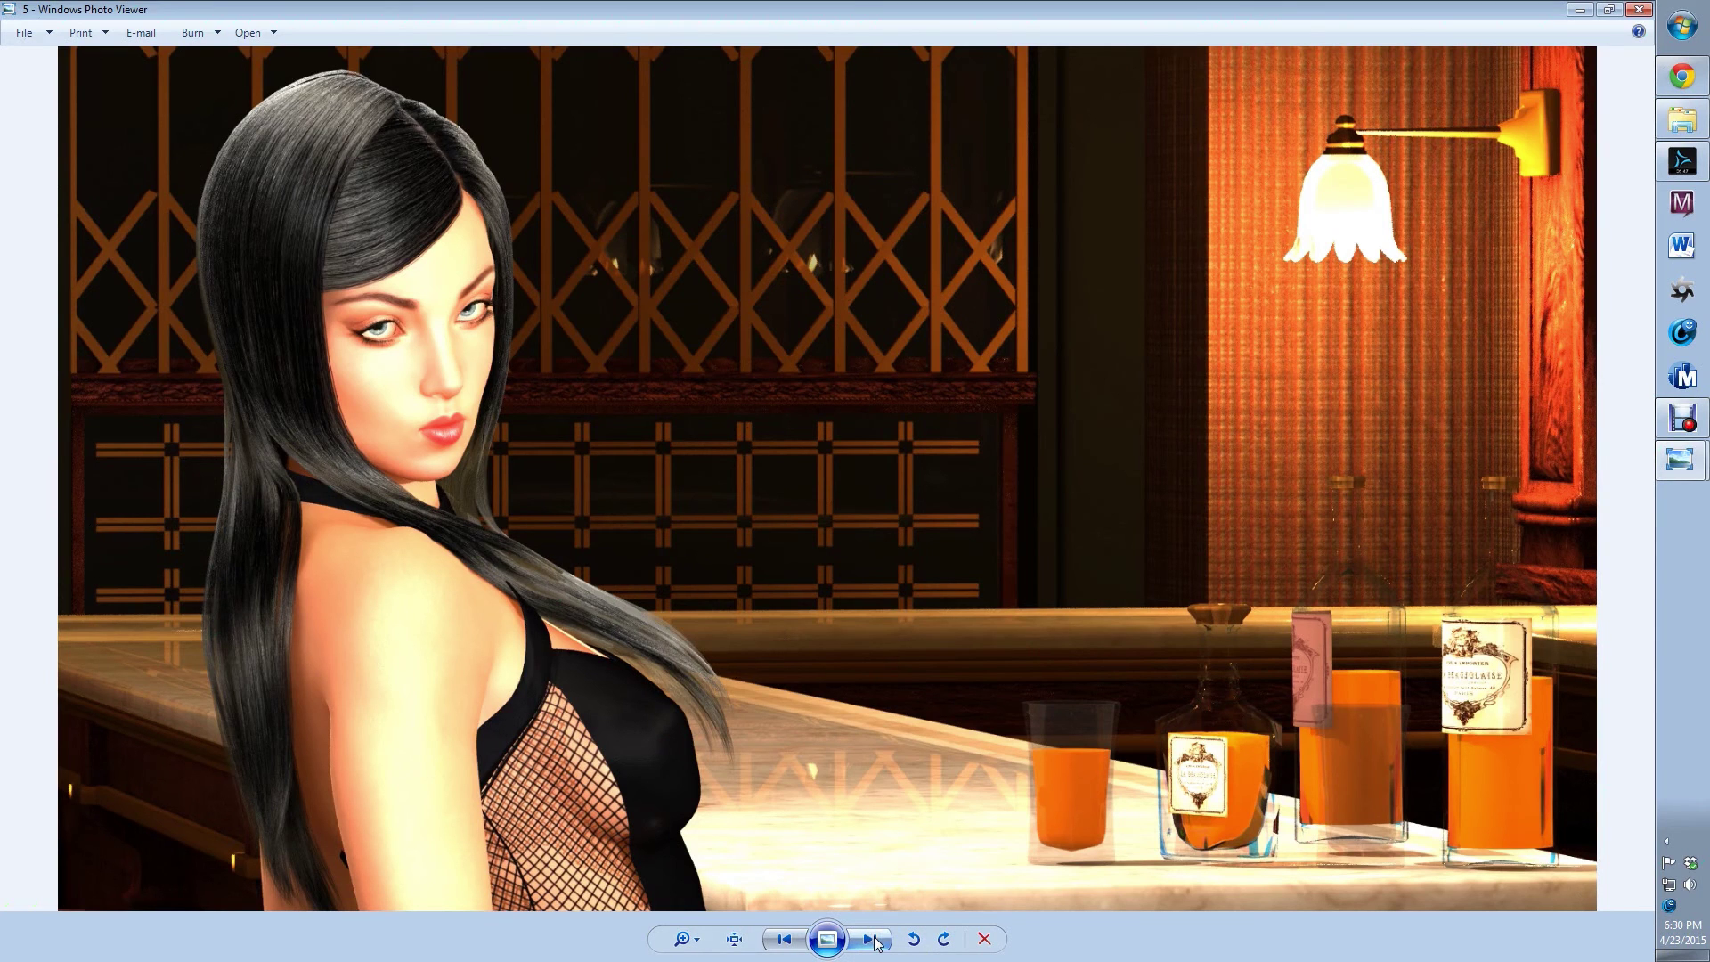
left_click(872, 941)
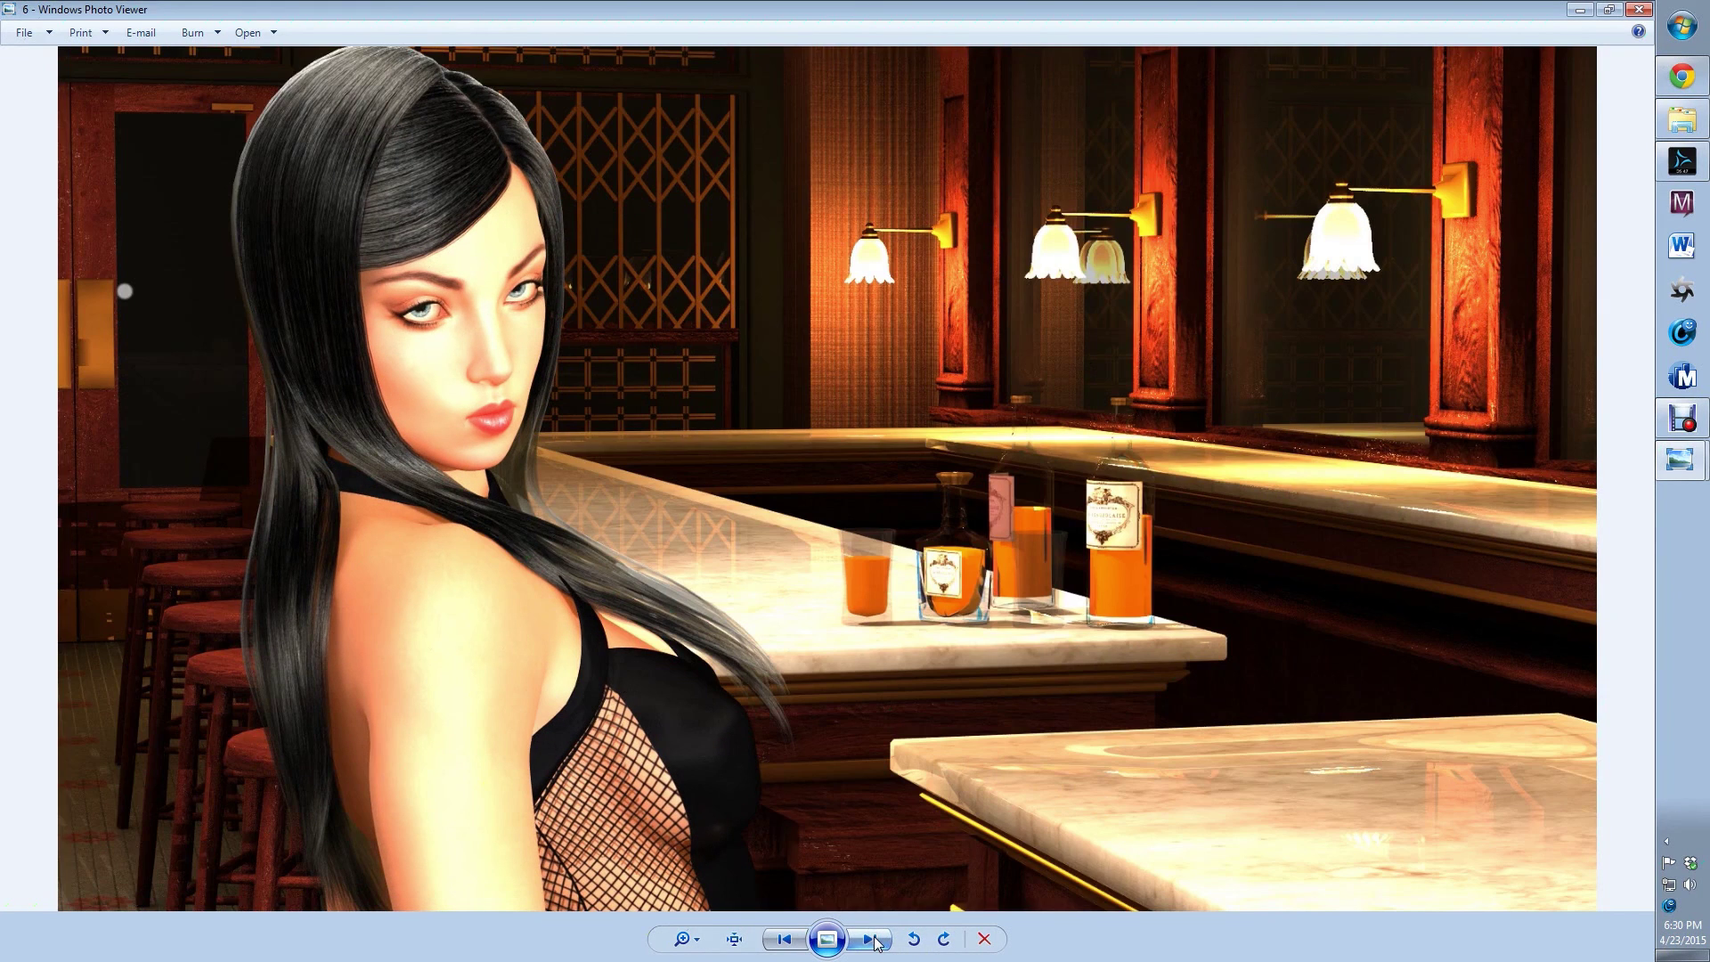
left_click(785, 940)
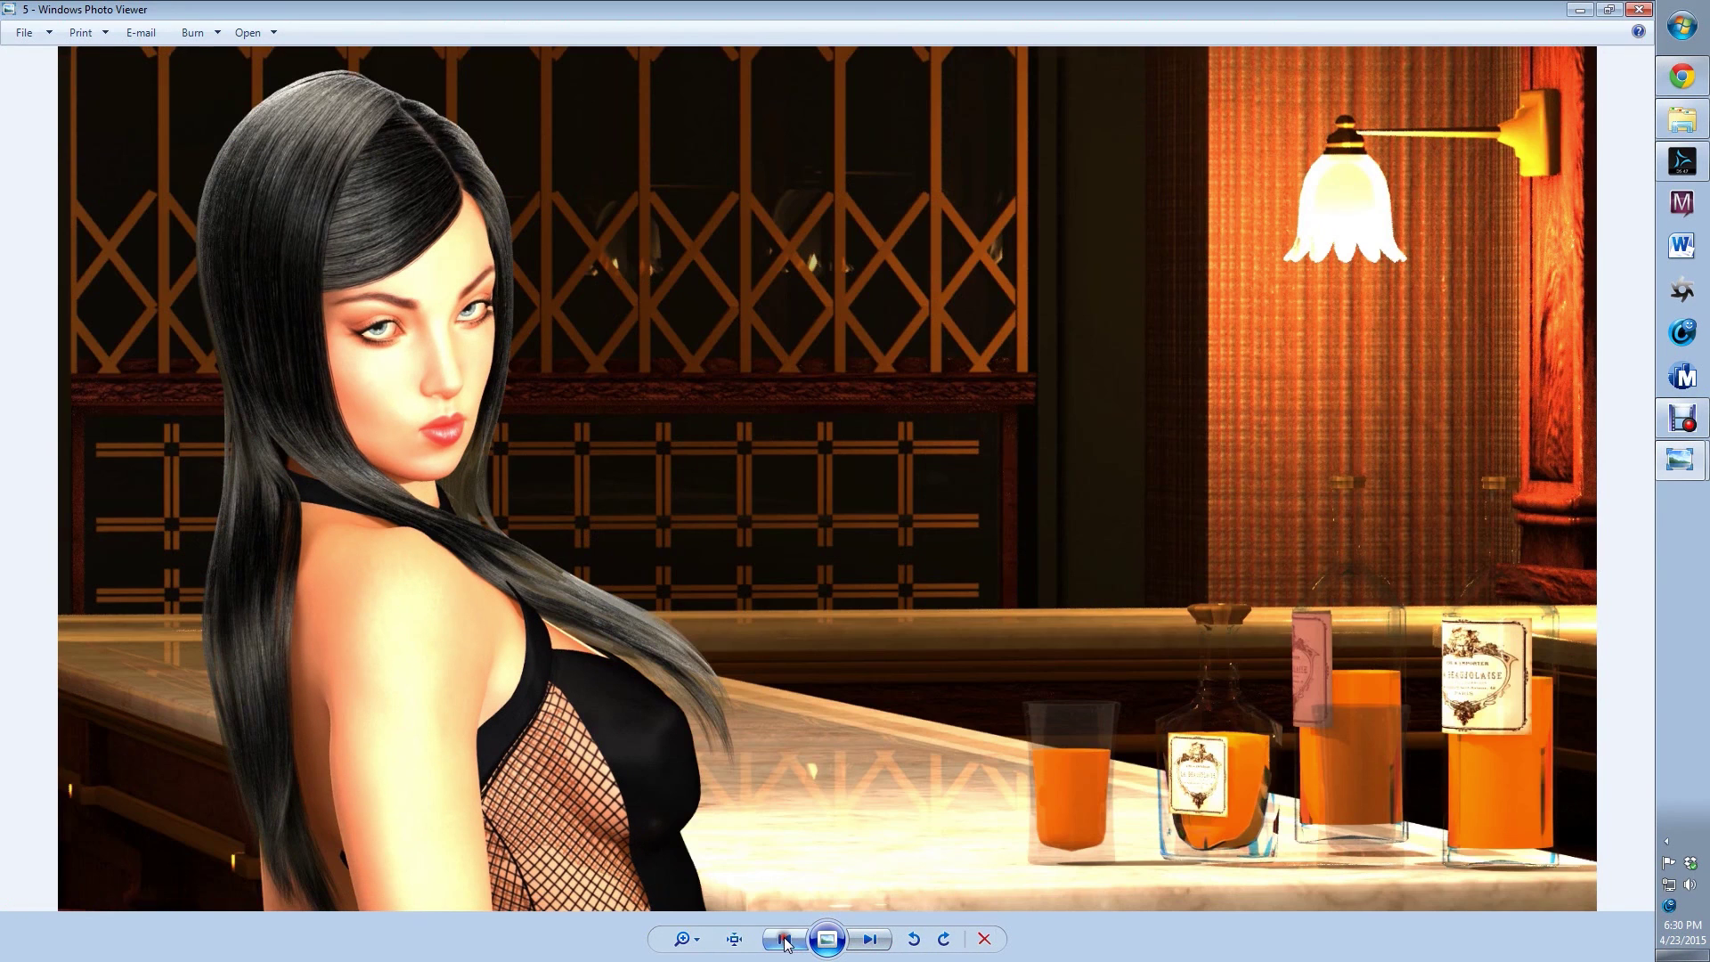
left_click(862, 940)
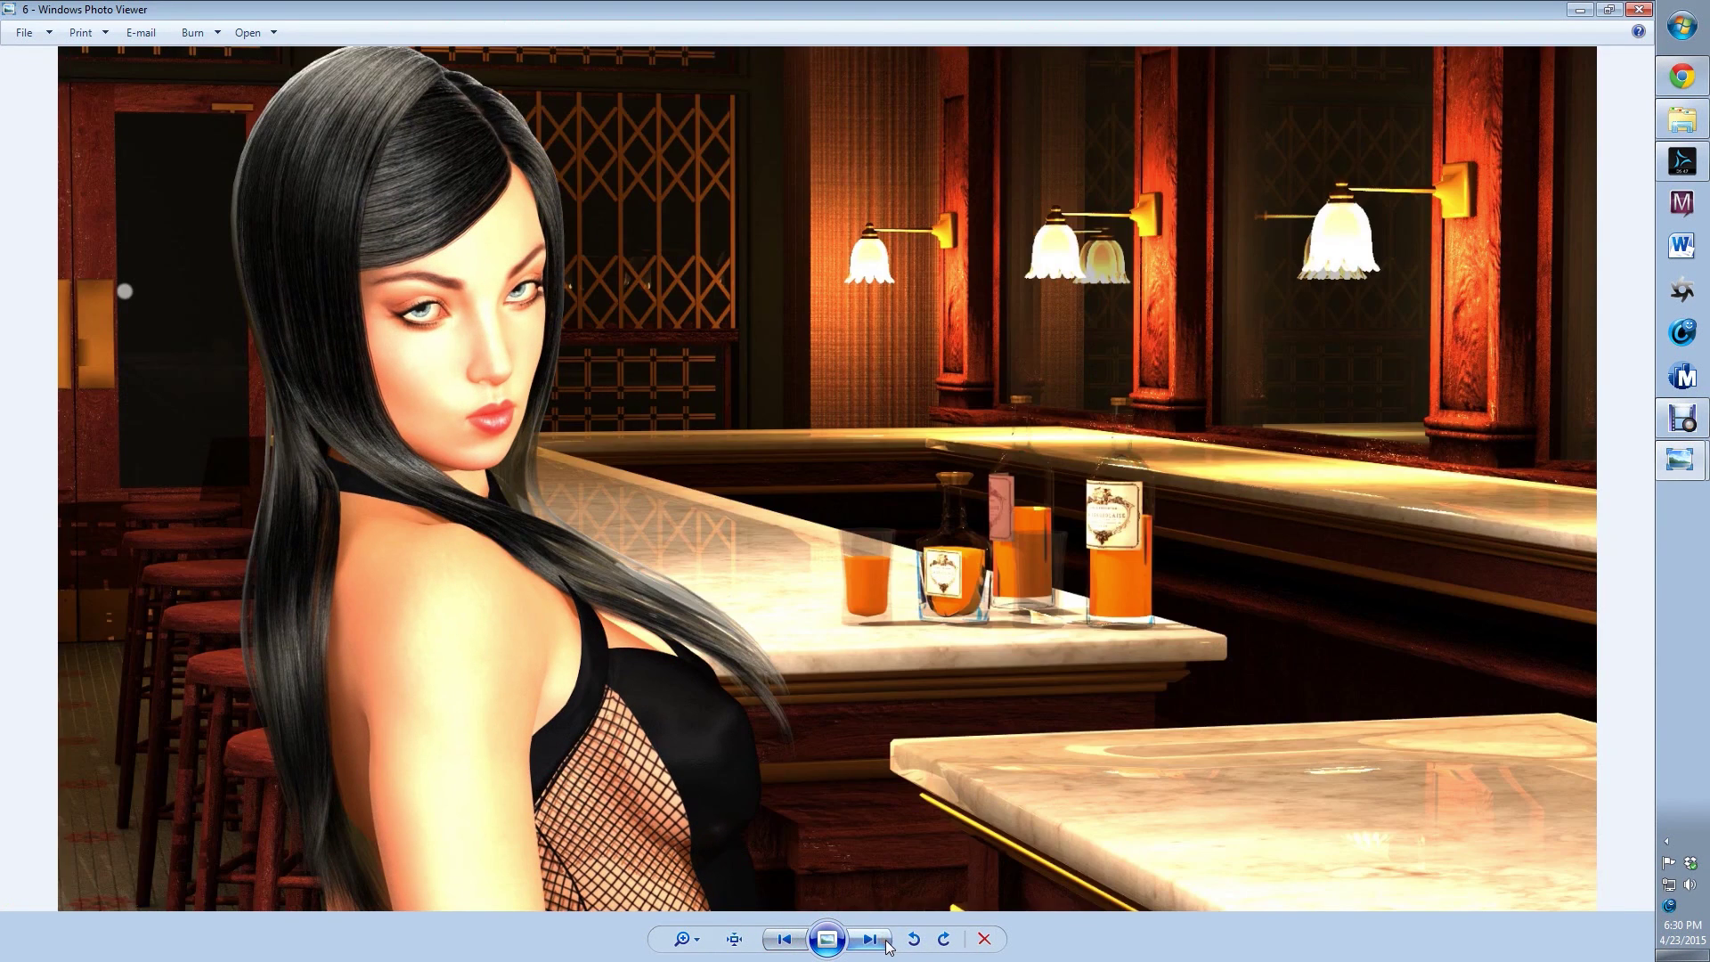
left_click(786, 940)
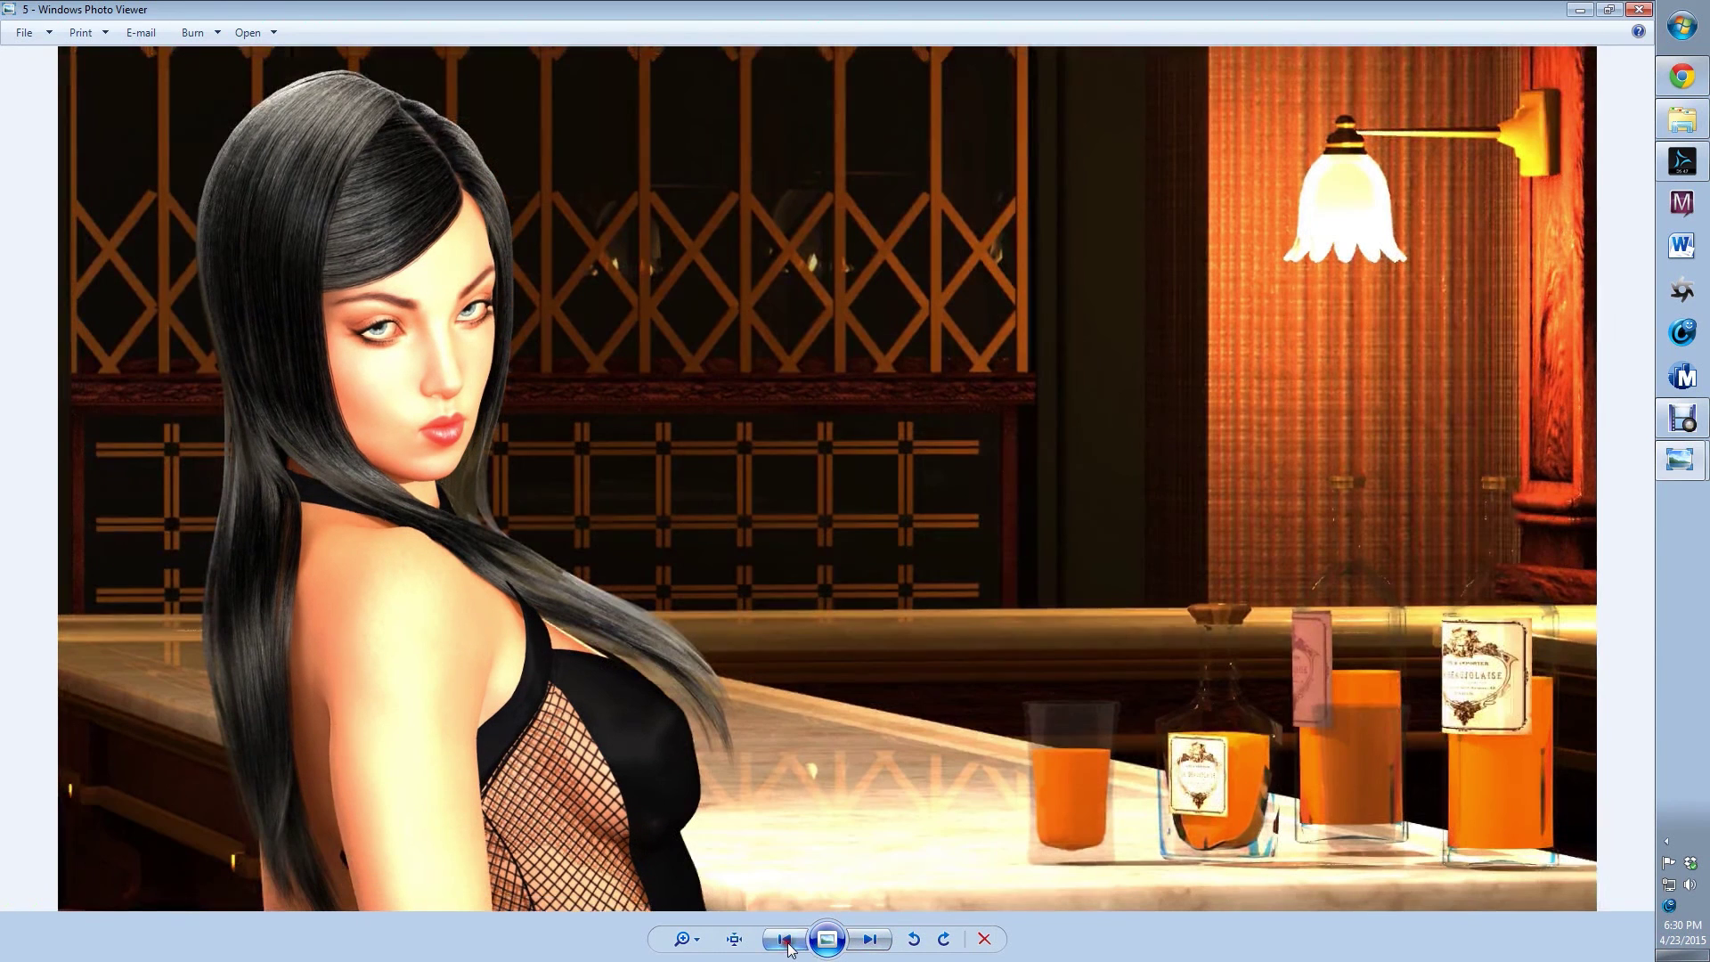
left_click(873, 941)
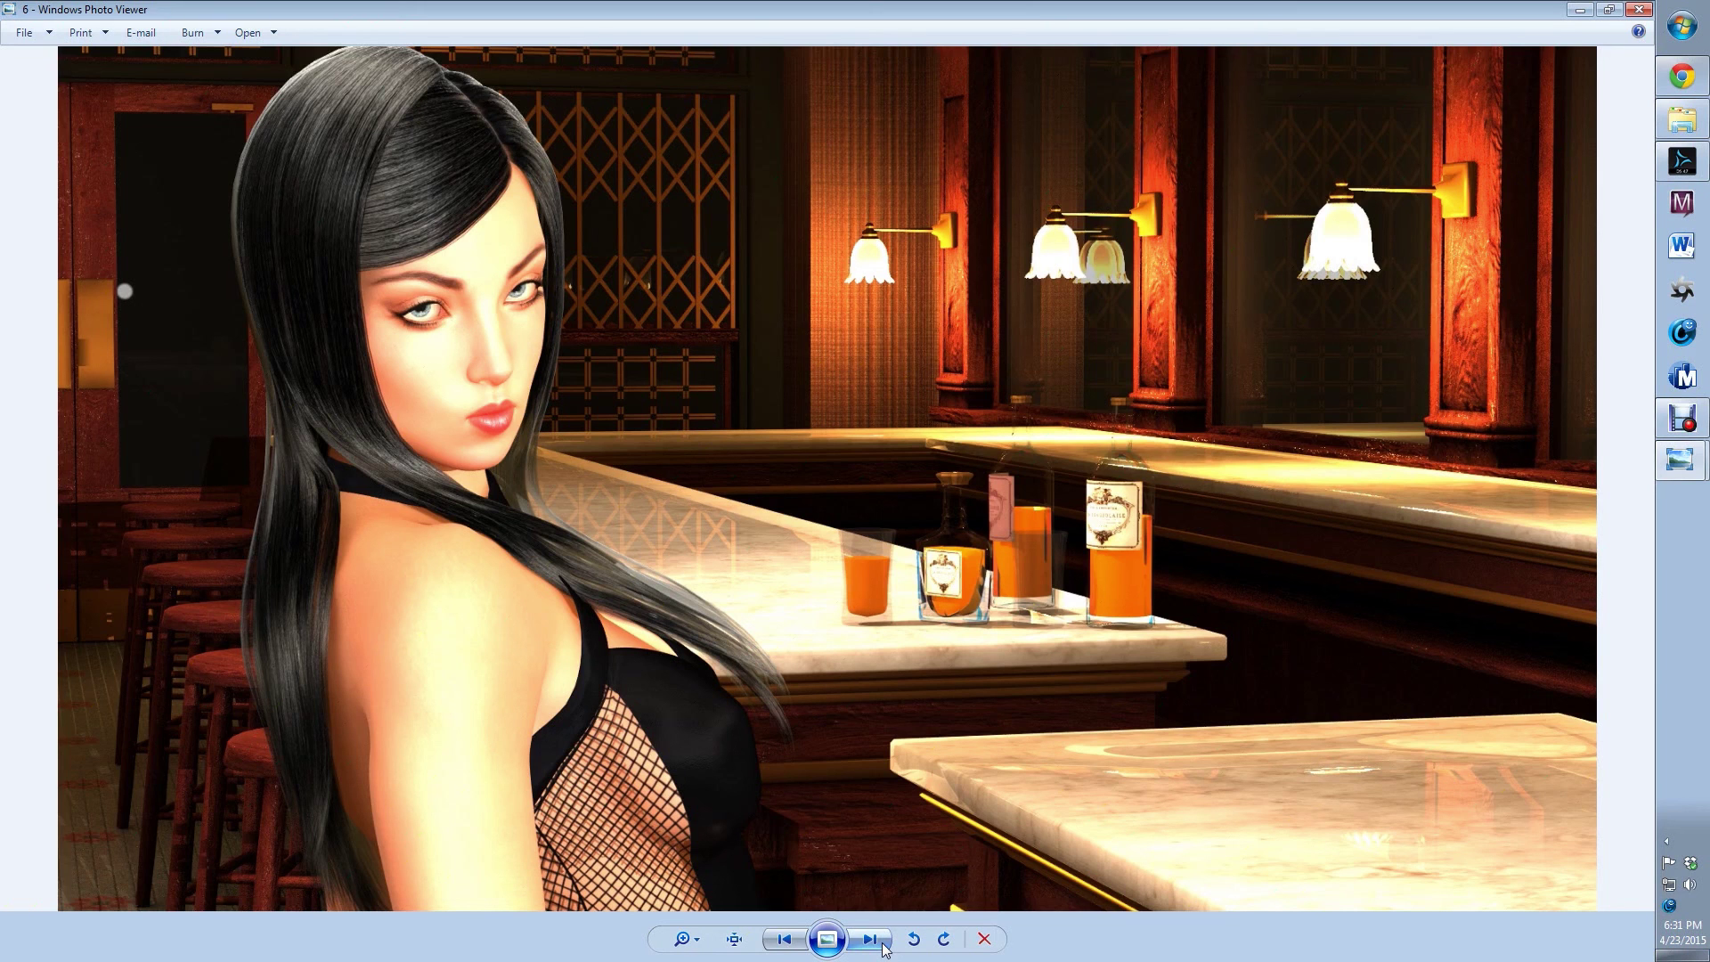
left_click(784, 942)
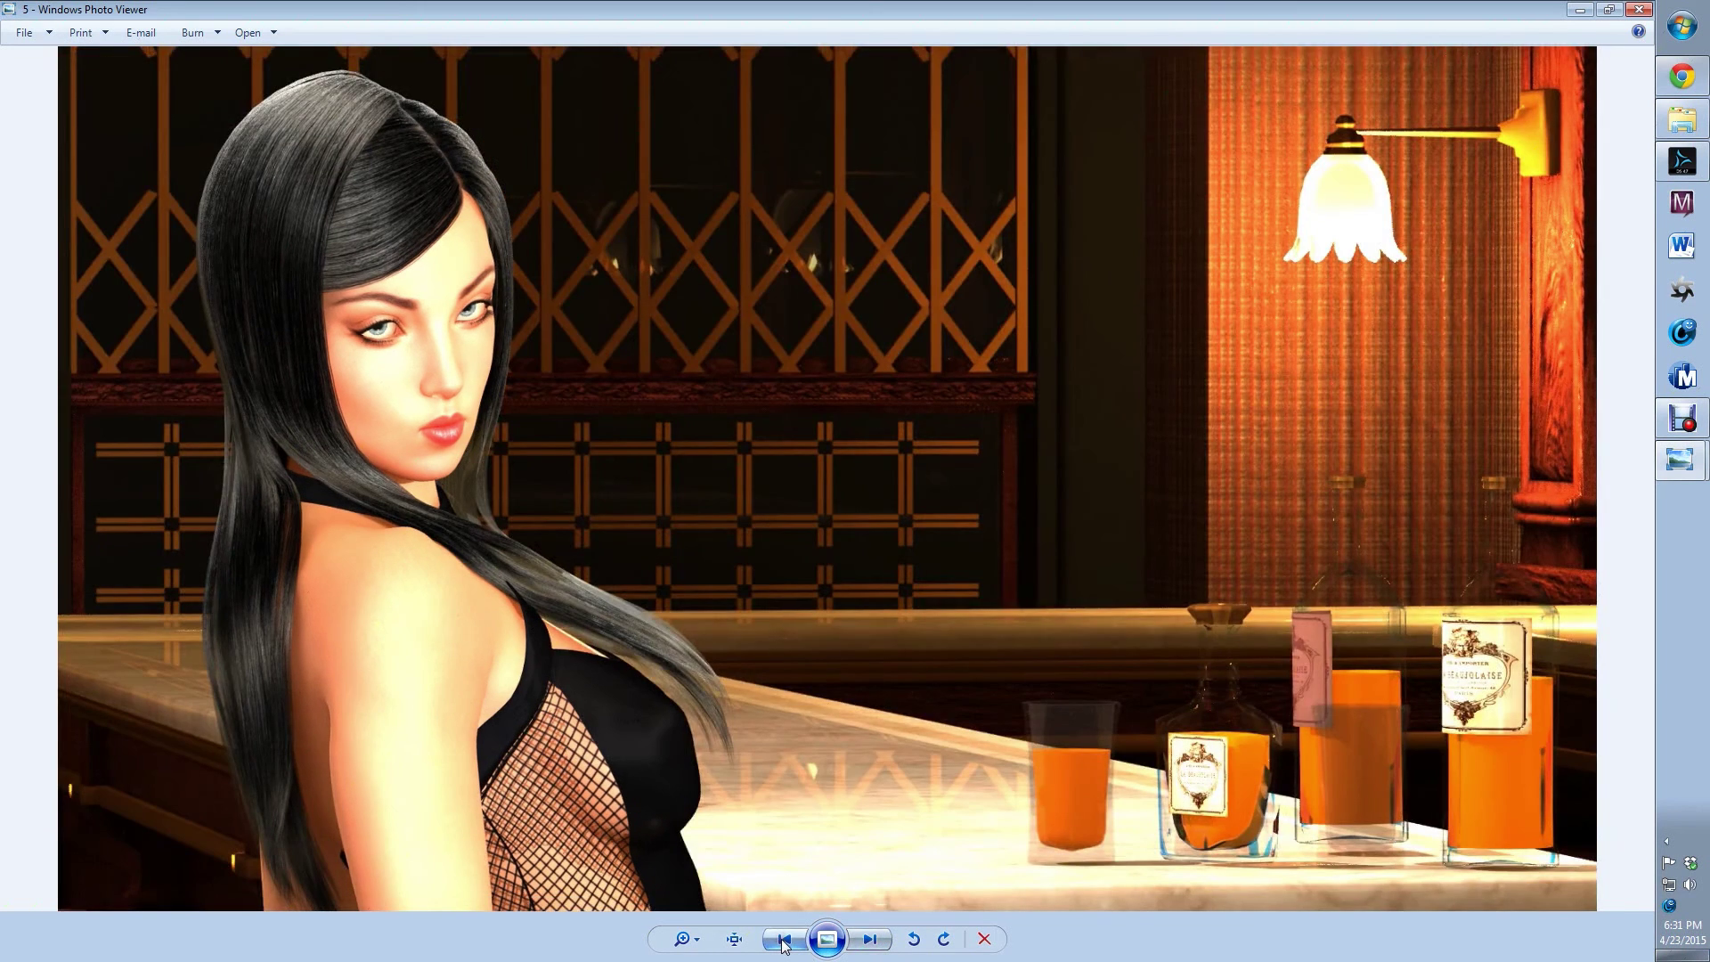